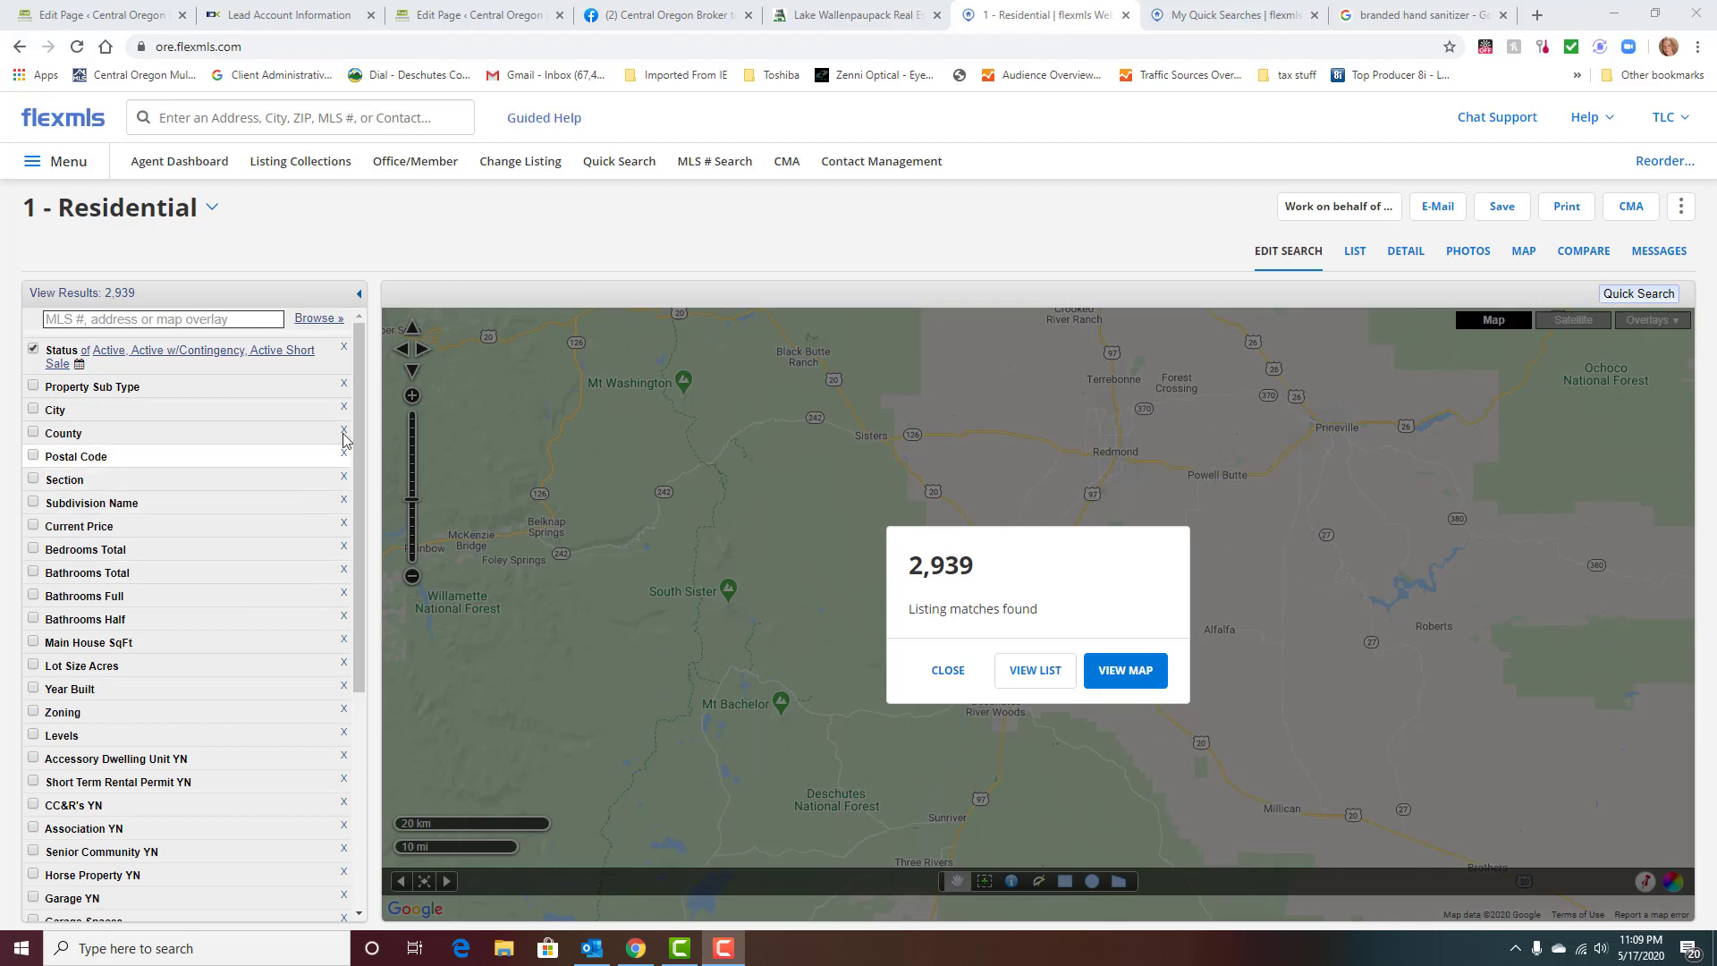
scroll(365, 483, down, 3)
scroll(390, 457, up, 3)
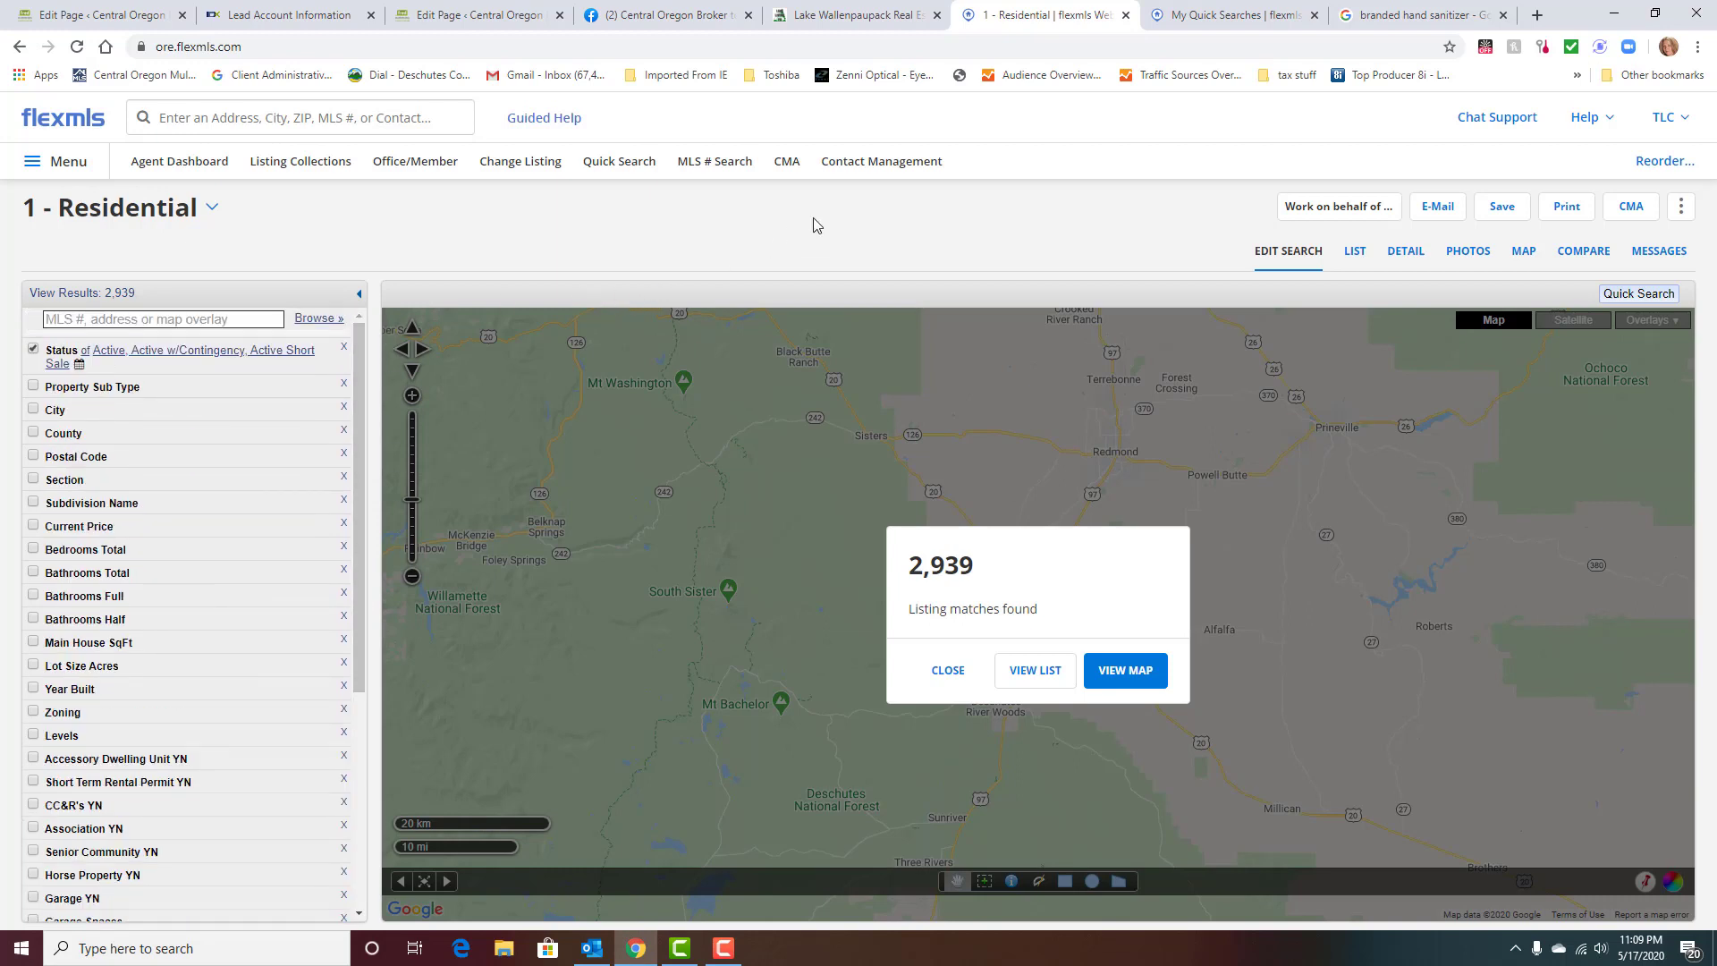
Open a blank New Quick Search Template form from Menu > Preferences > My Quick Searches.
click(75, 162)
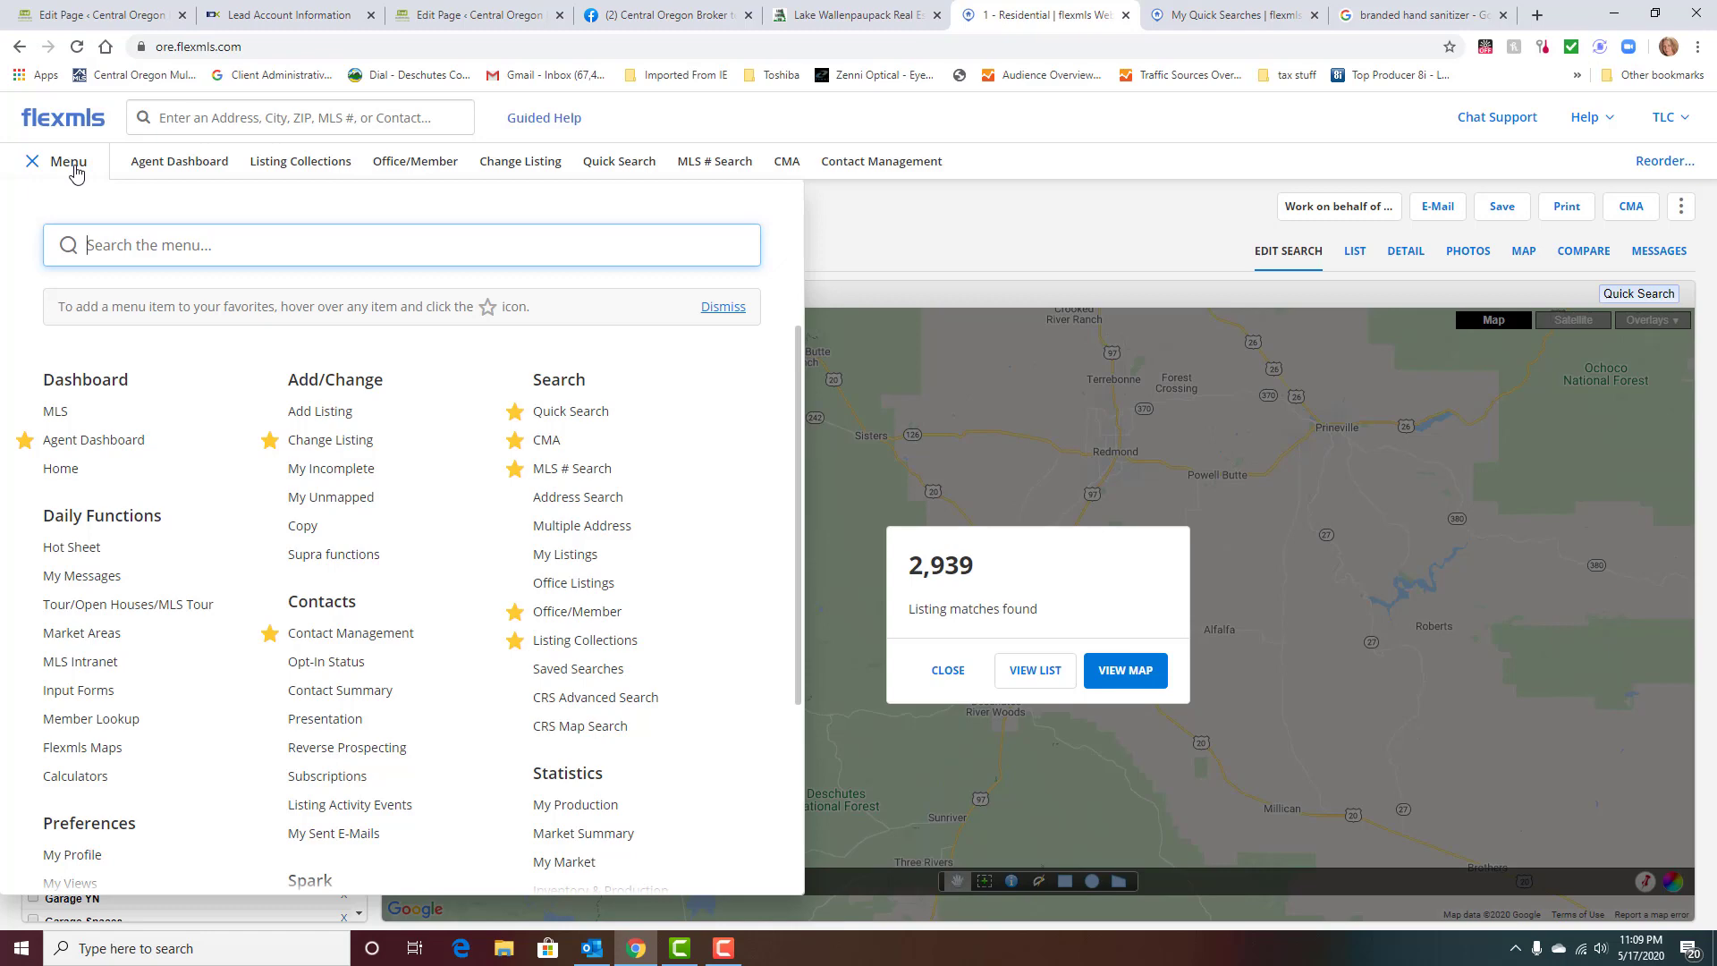
scroll(216, 718, down, 1)
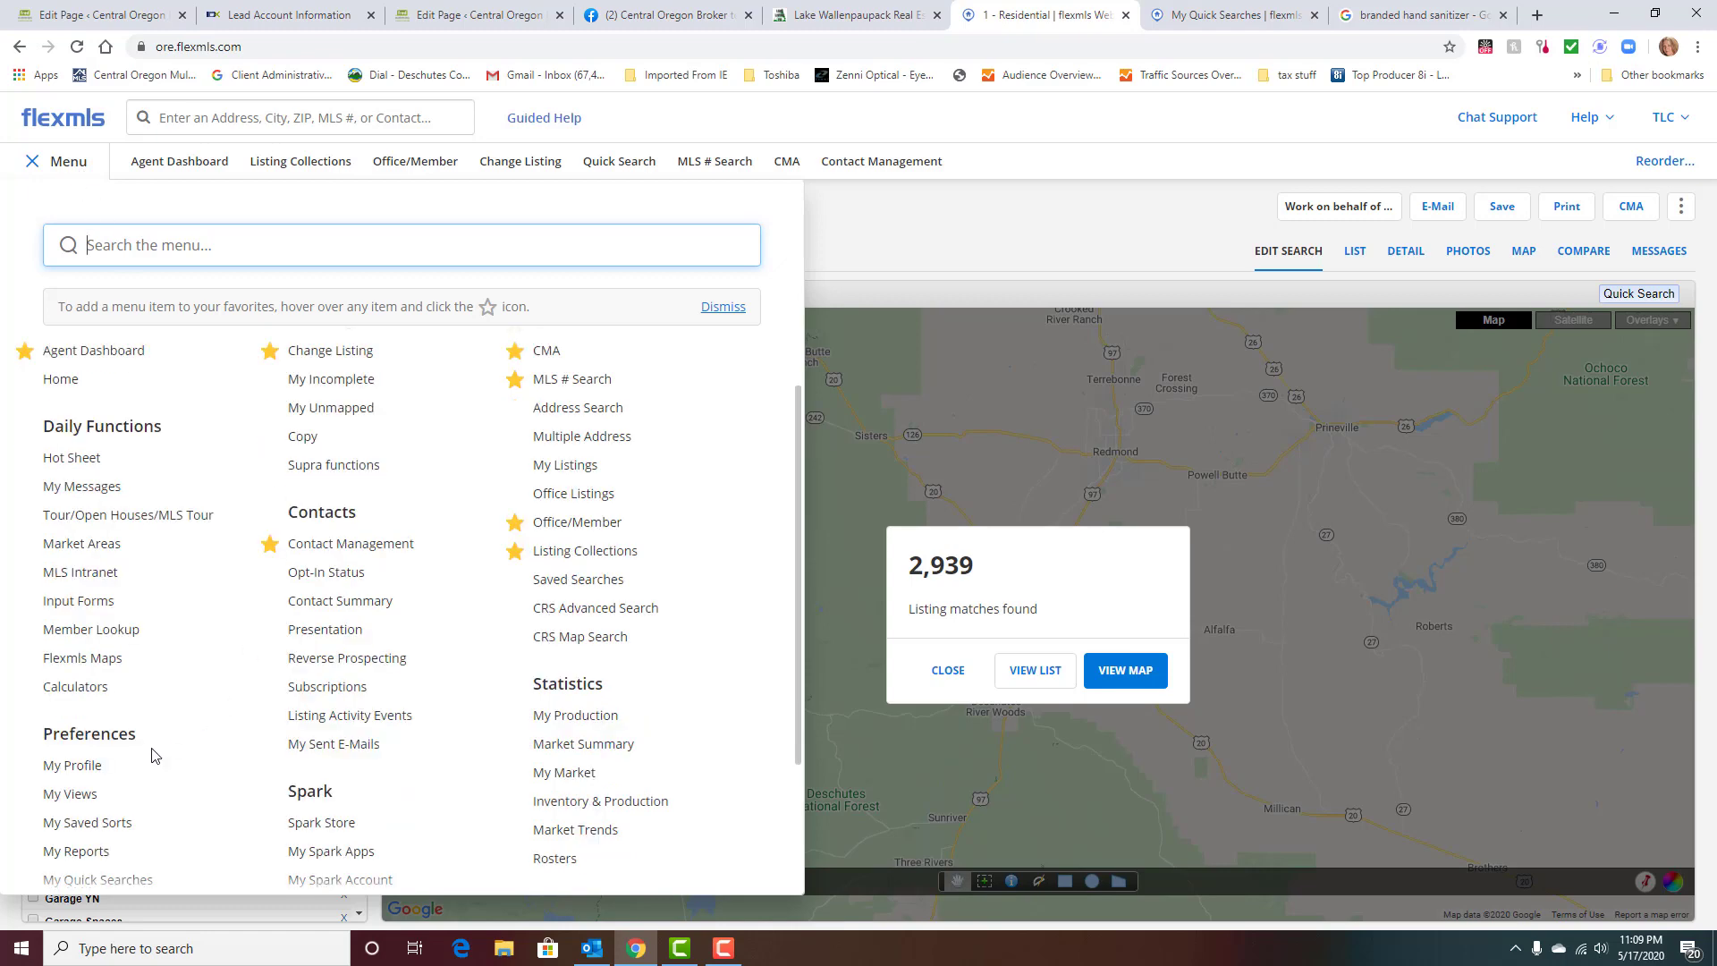
scroll(108, 766, down, 2)
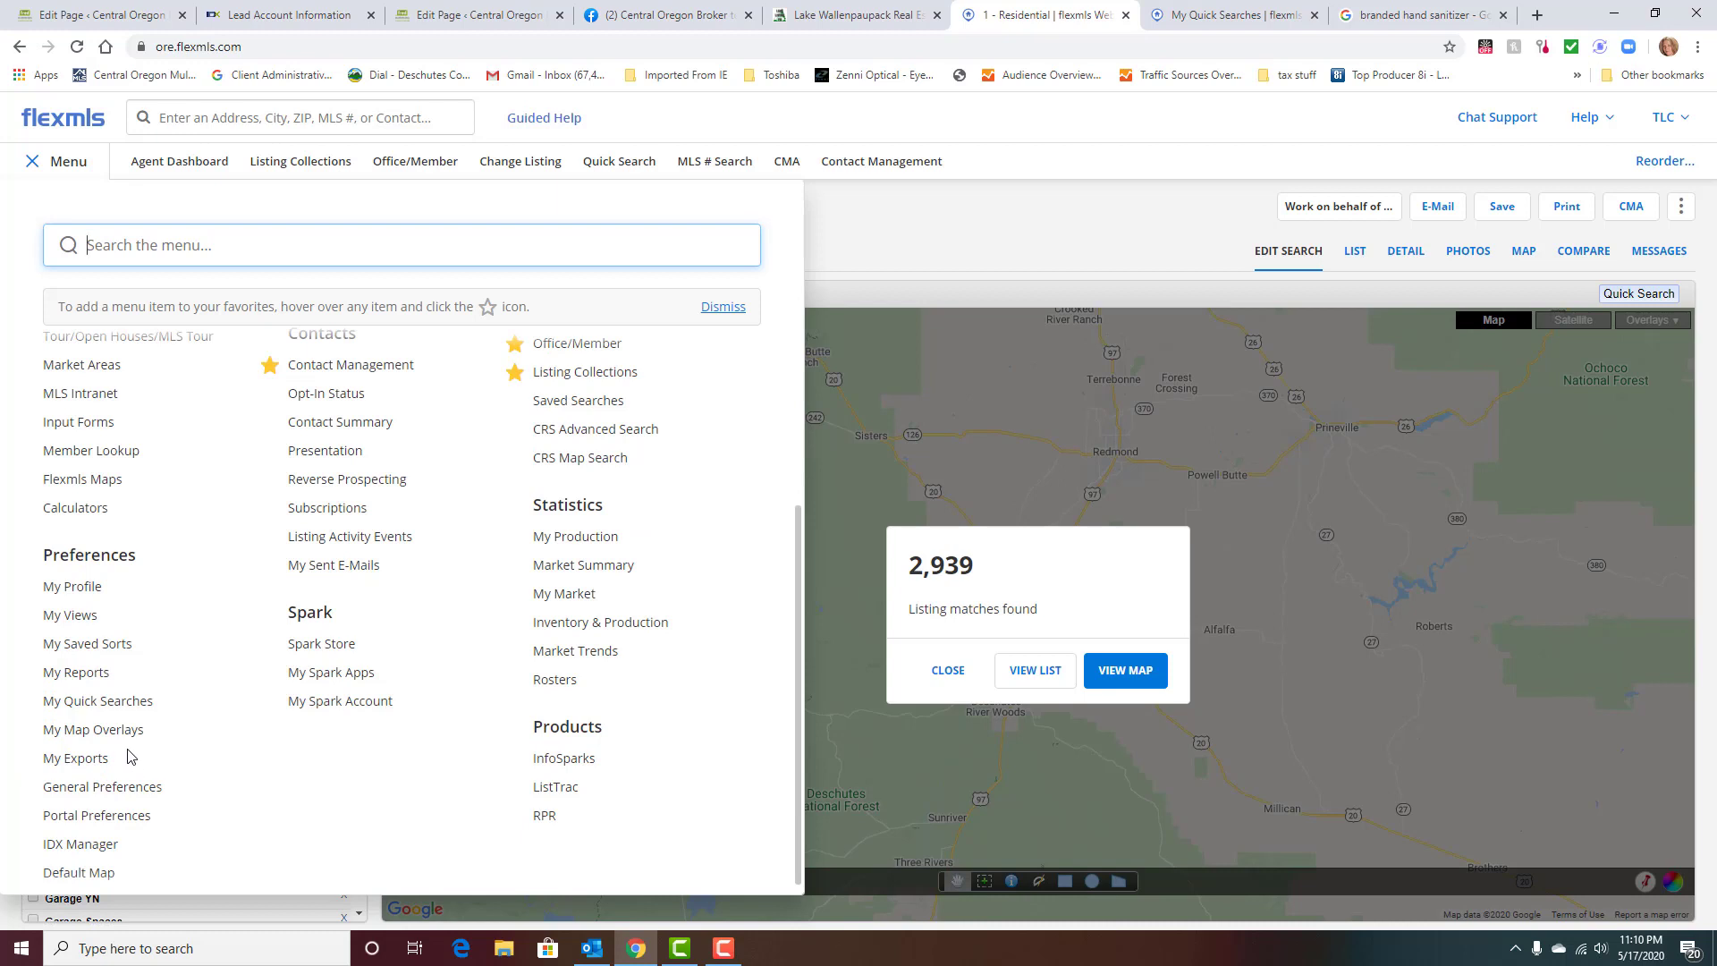
mouse_move(99, 700)
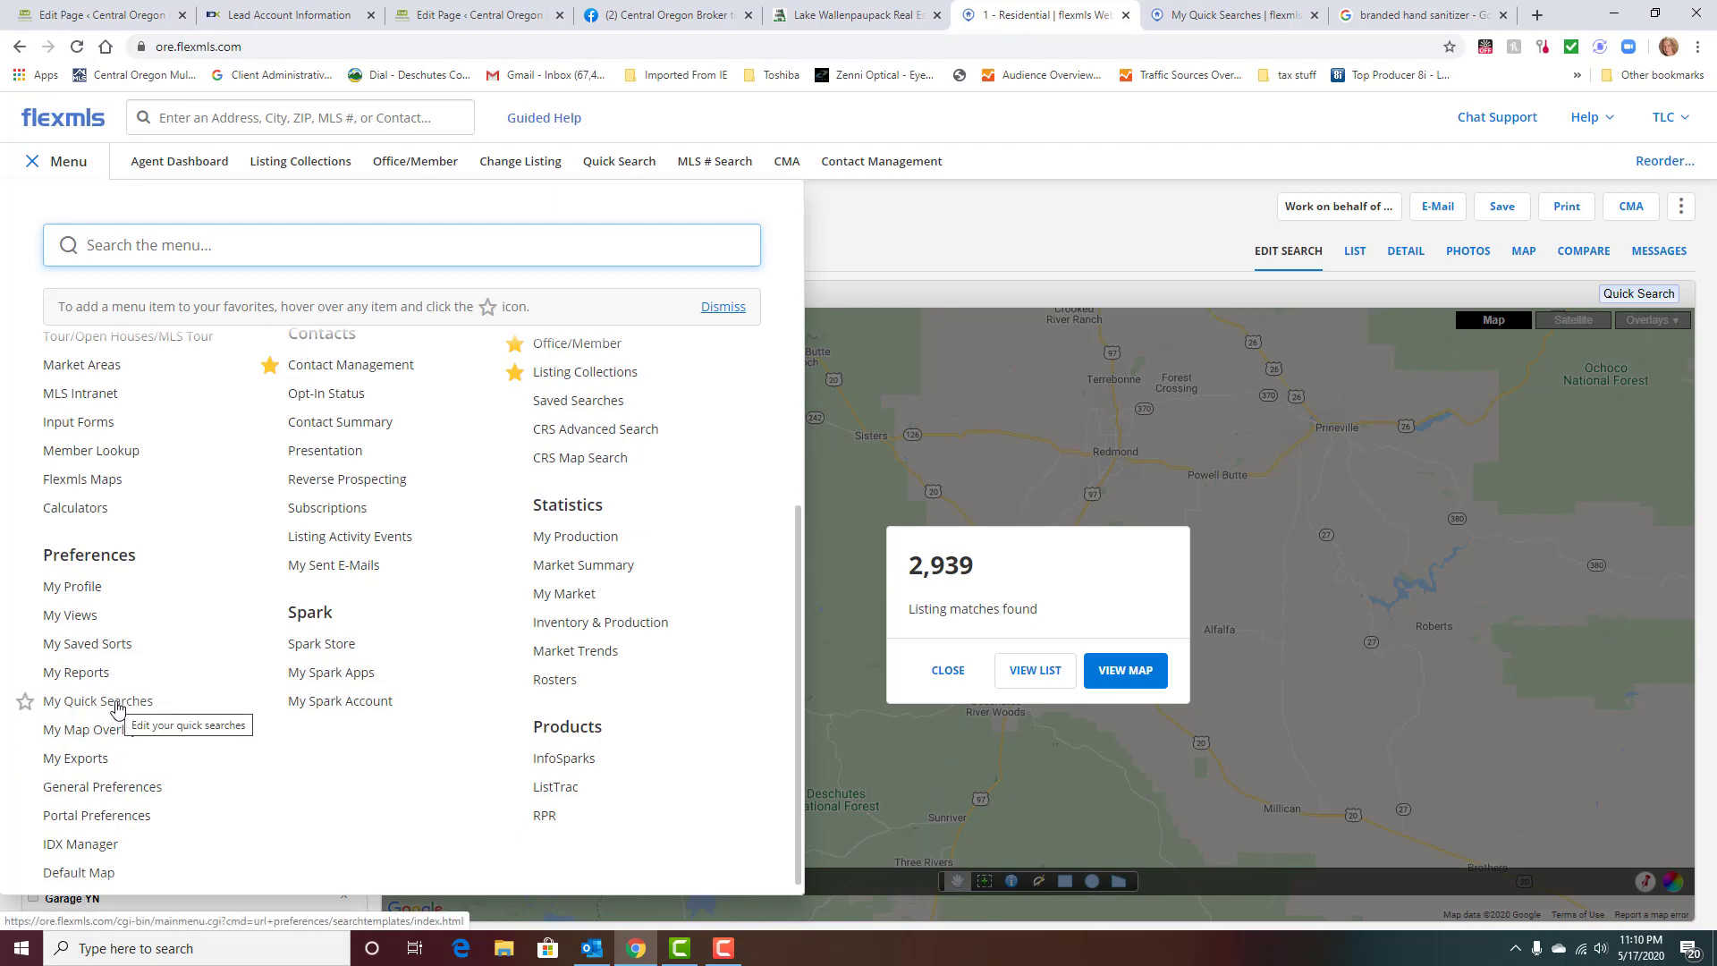
click(115, 701)
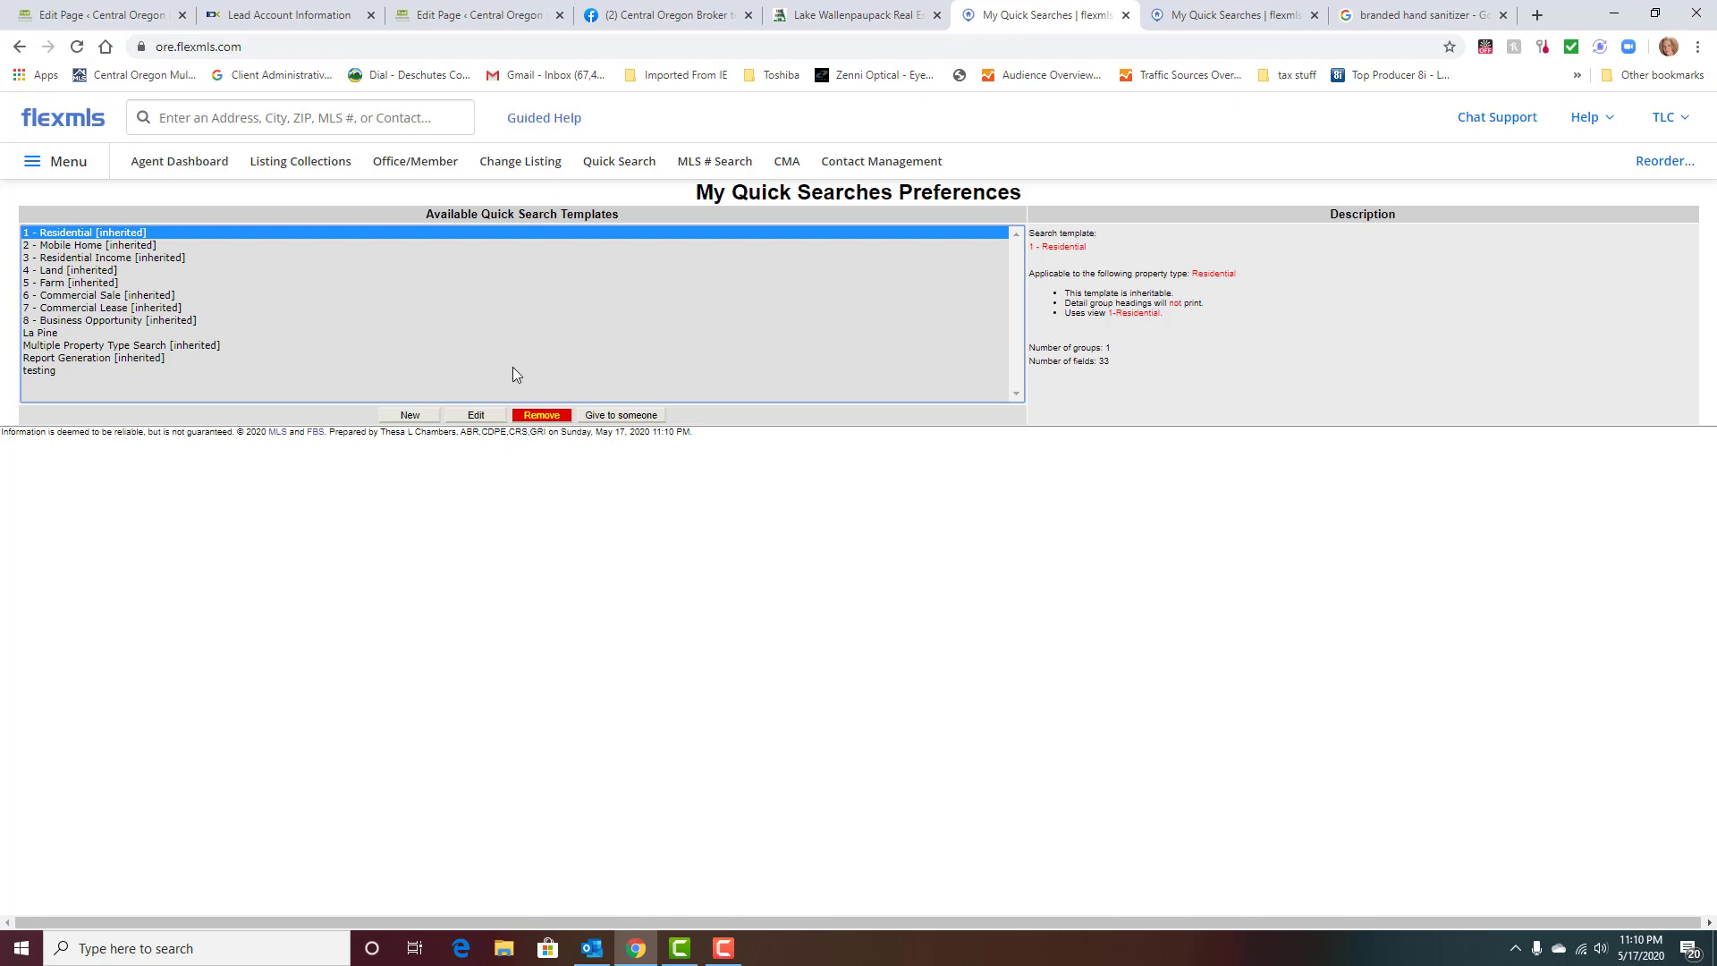
click(411, 416)
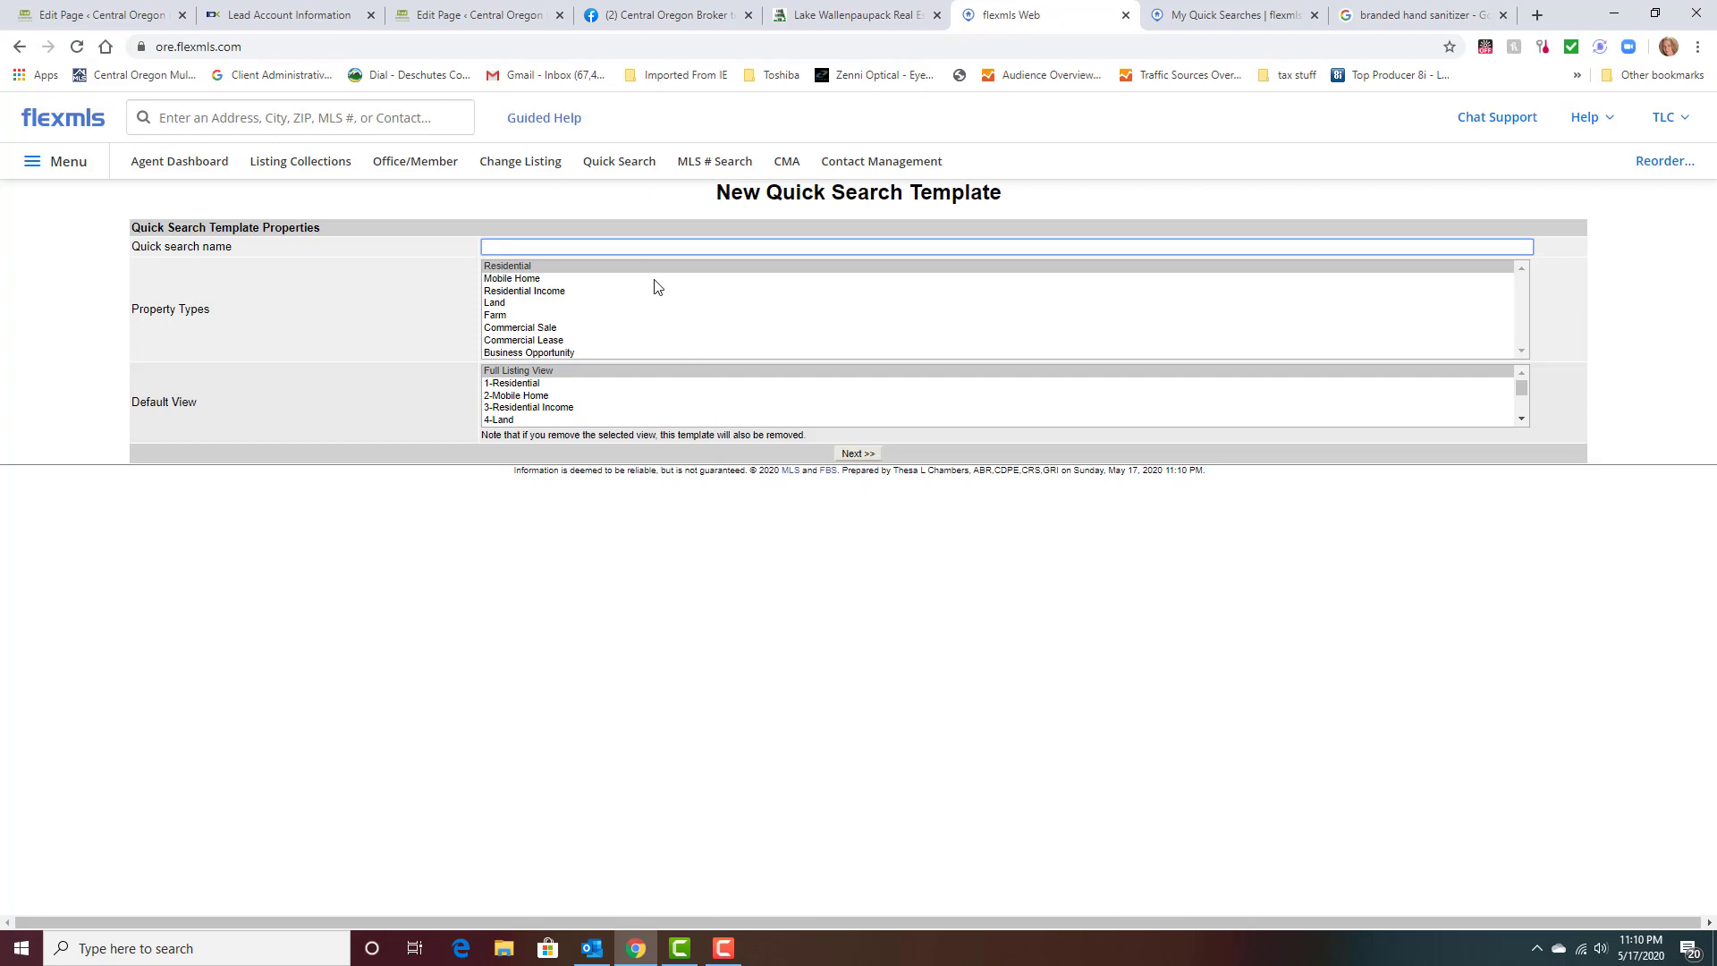
Name the Residential template 'testing 2' after 'testing' is rejected, and continue to Choose Fields.
click(641, 248)
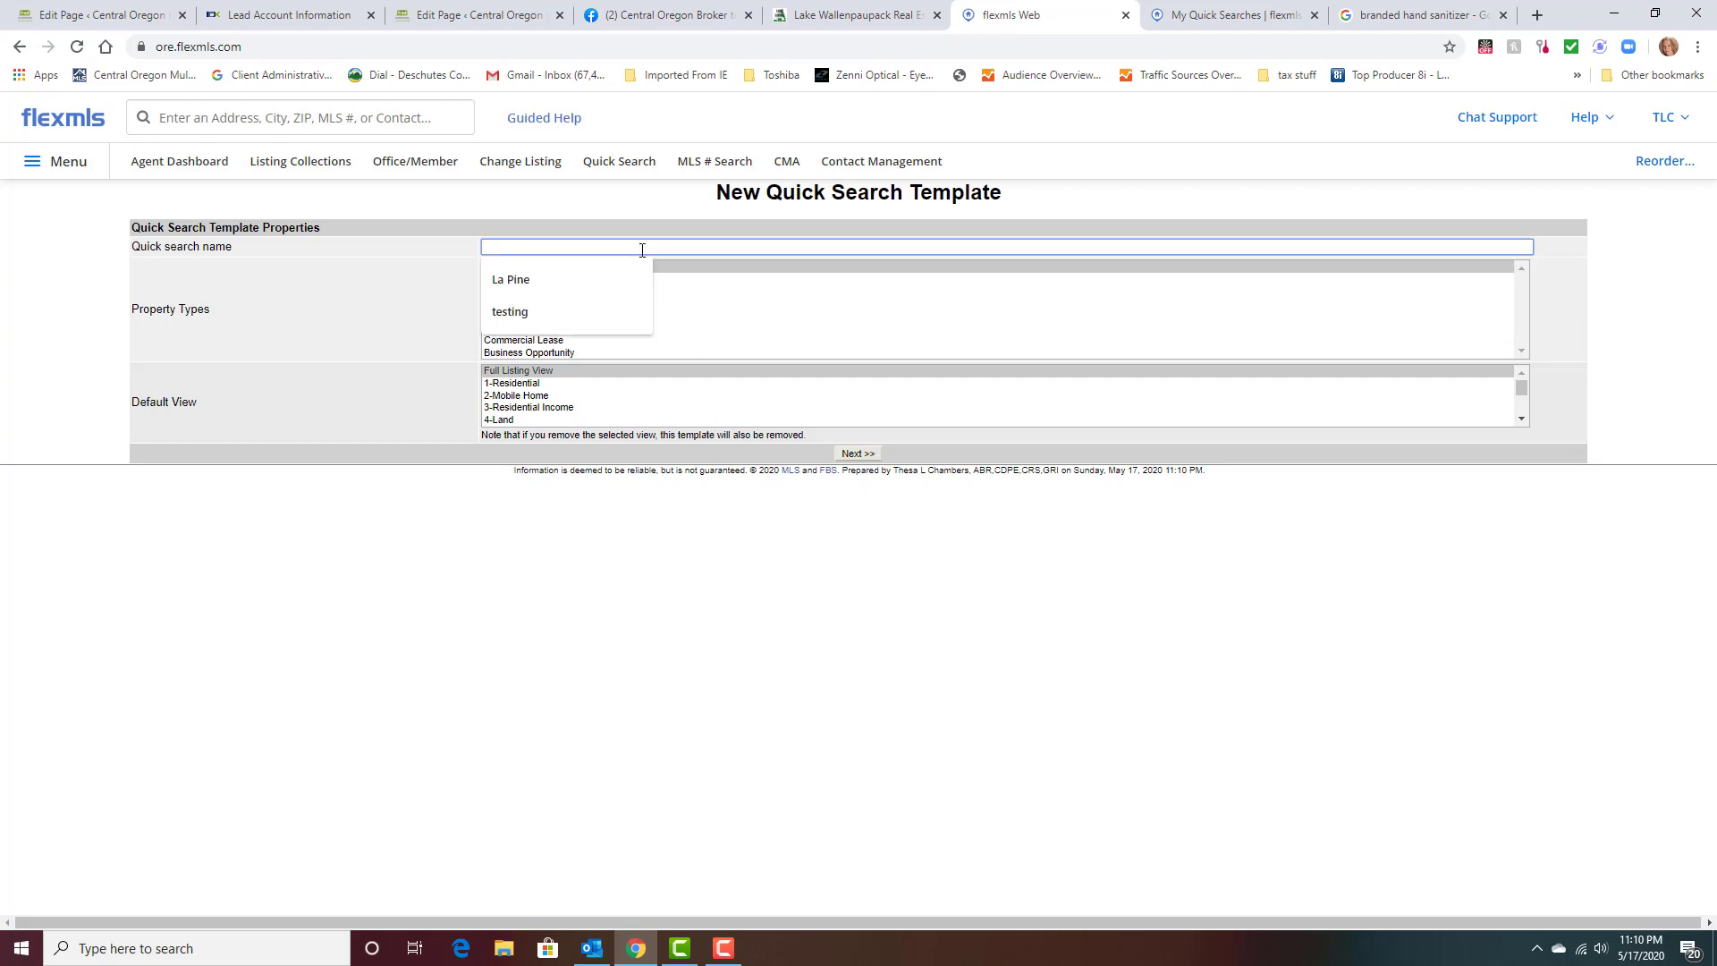
click(587, 308)
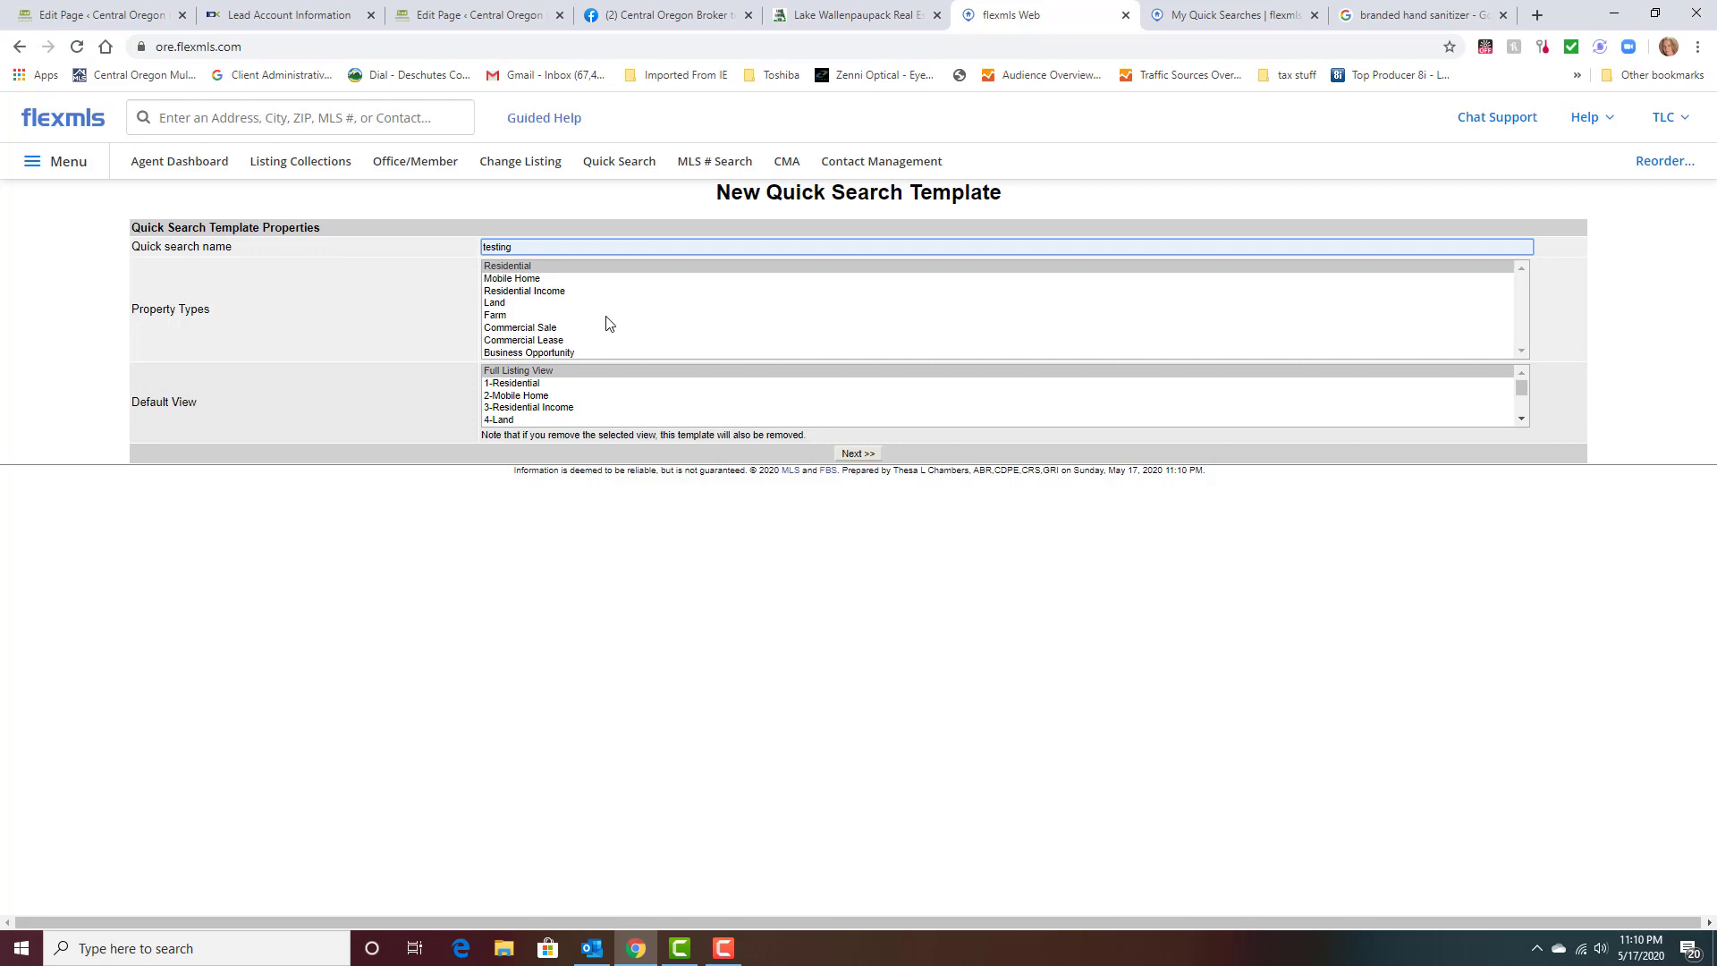
click(856, 453)
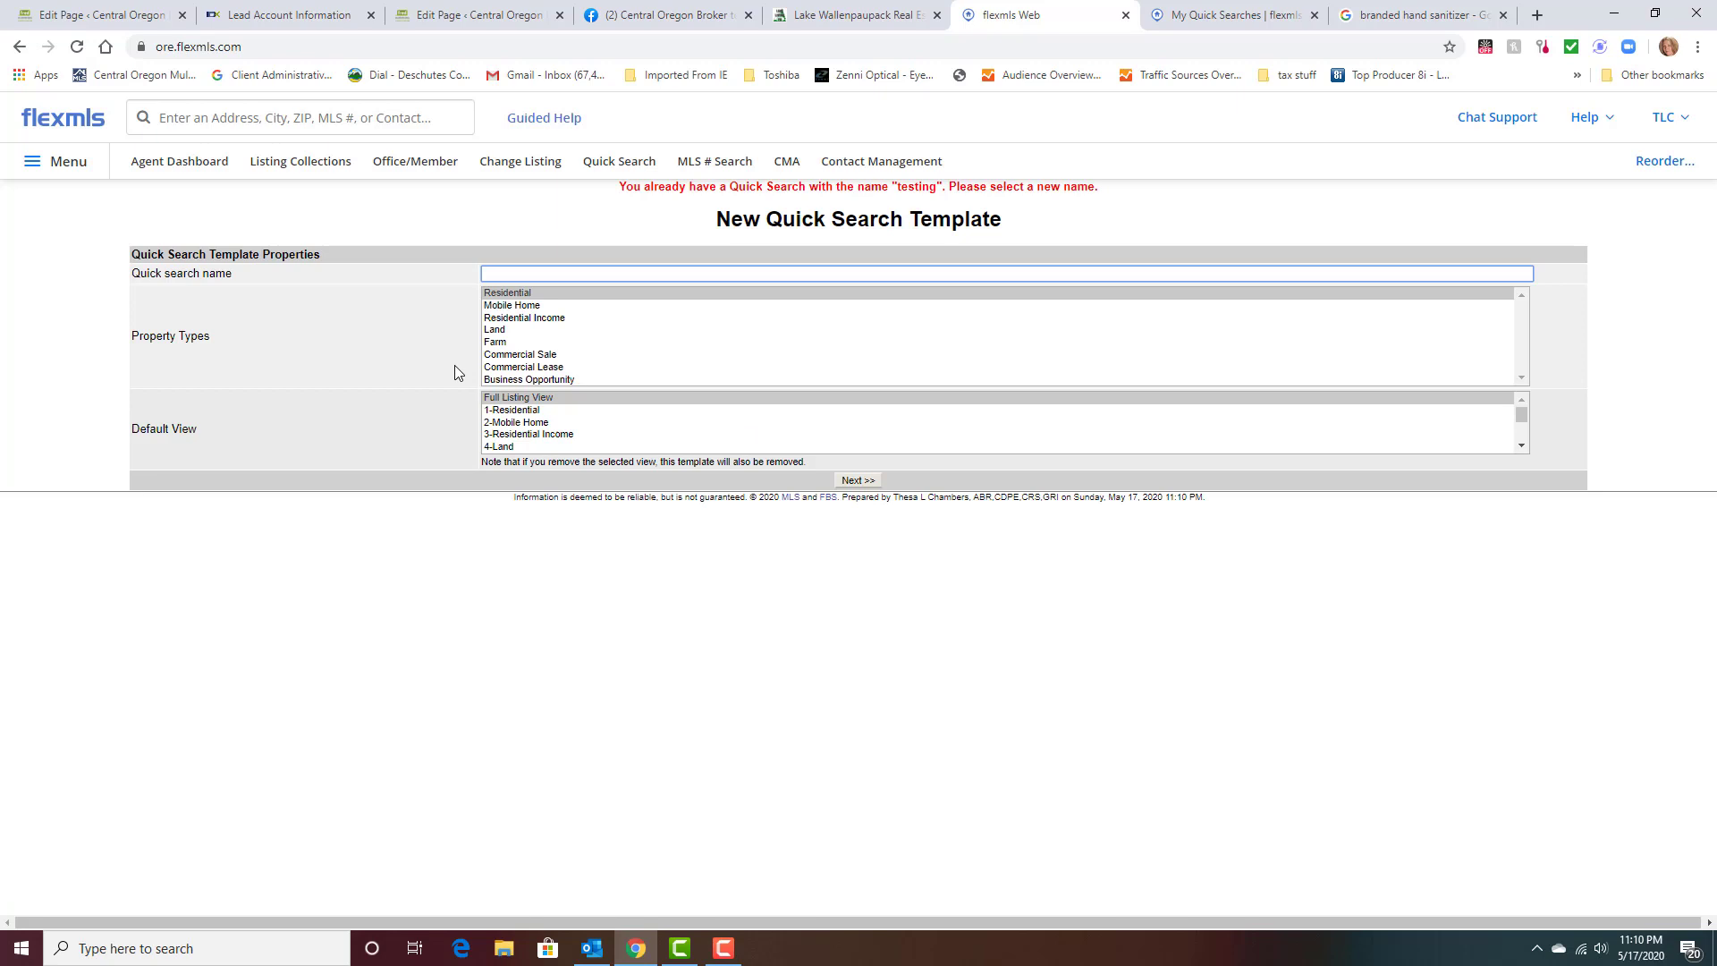
click(516, 296)
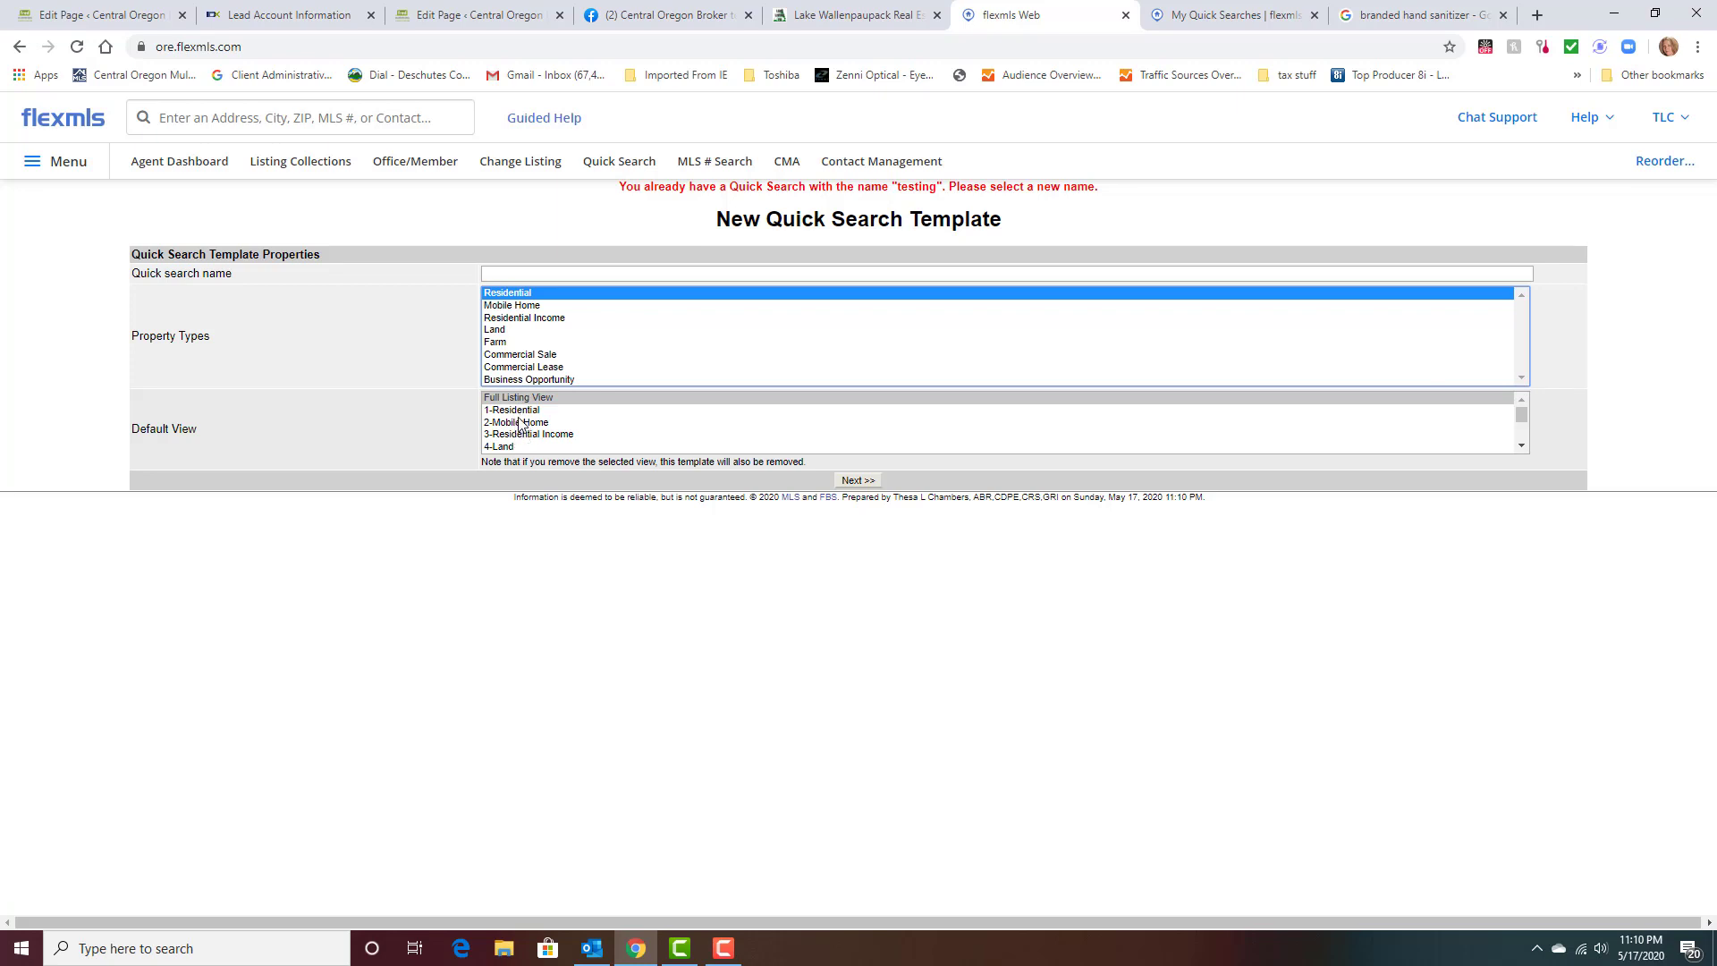
click(846, 486)
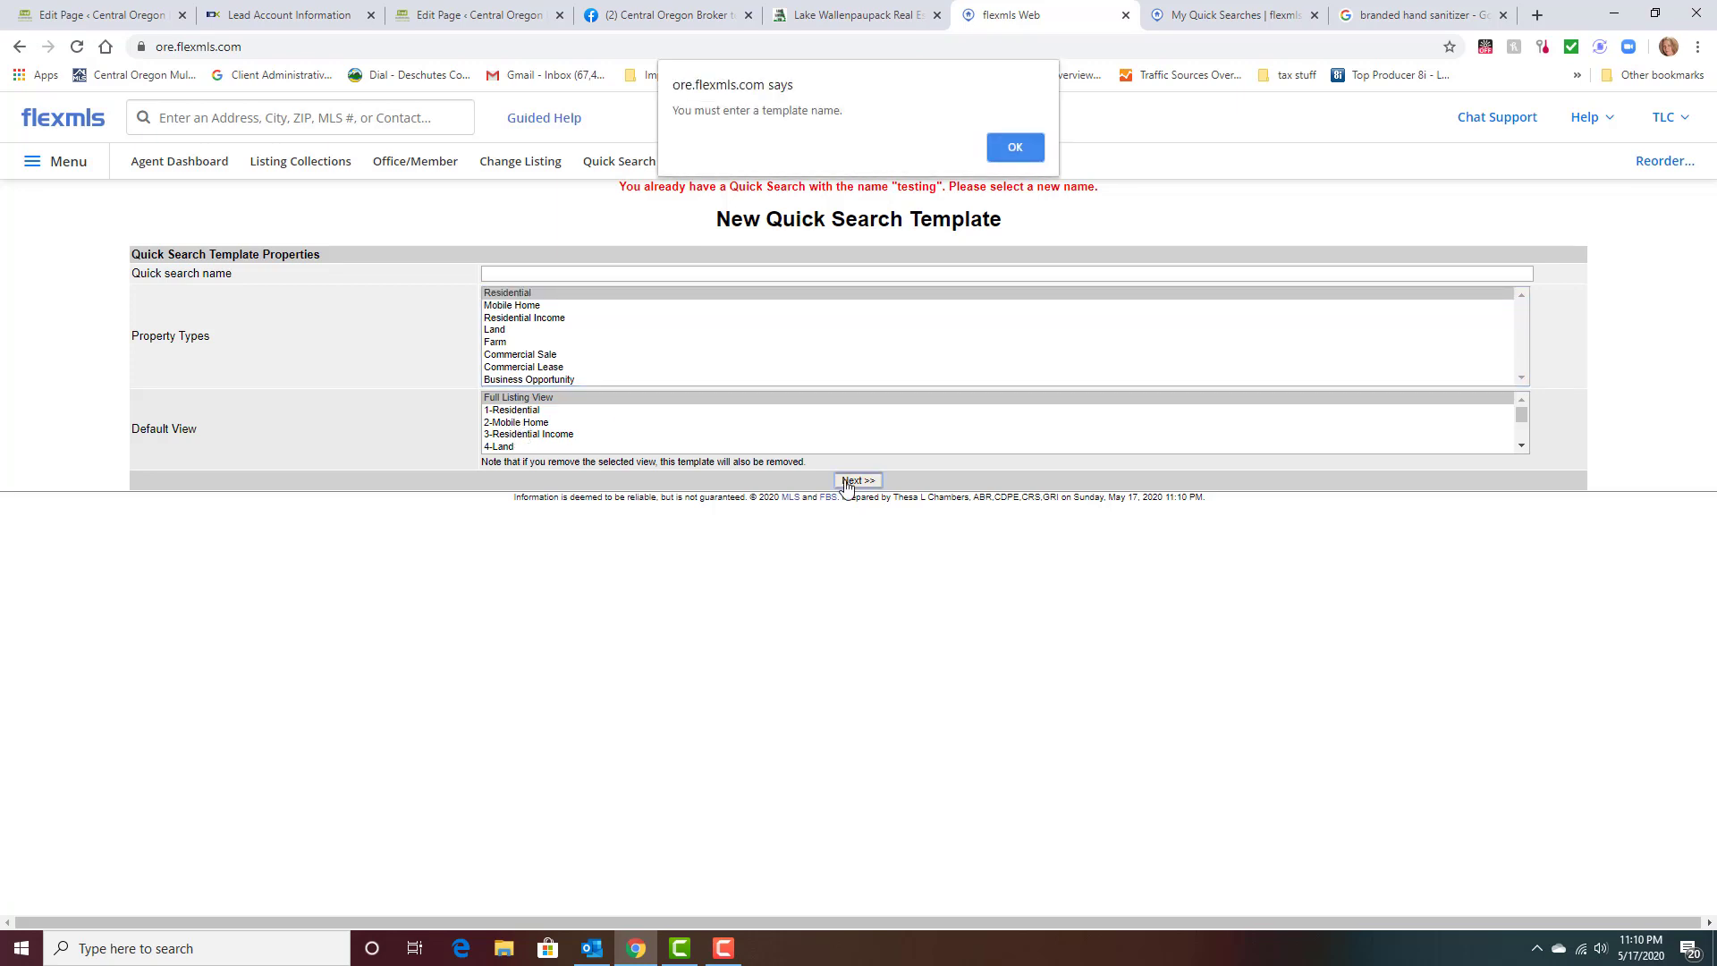
click(1000, 154)
click(672, 276)
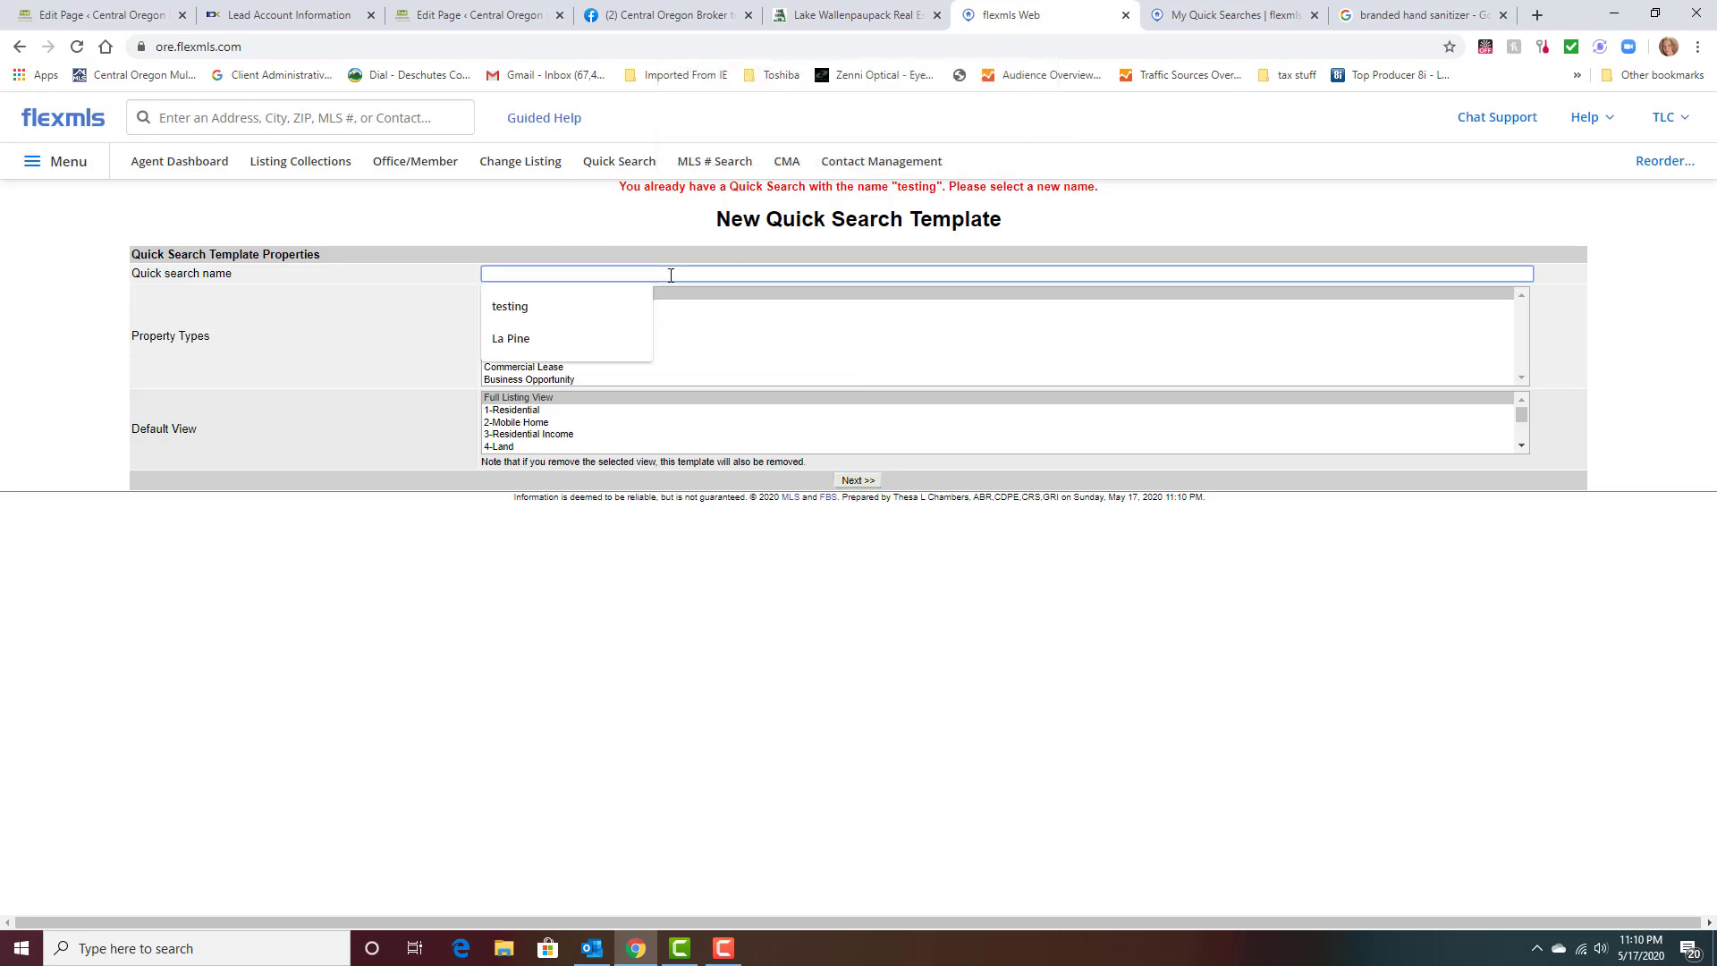
text(testing 2)
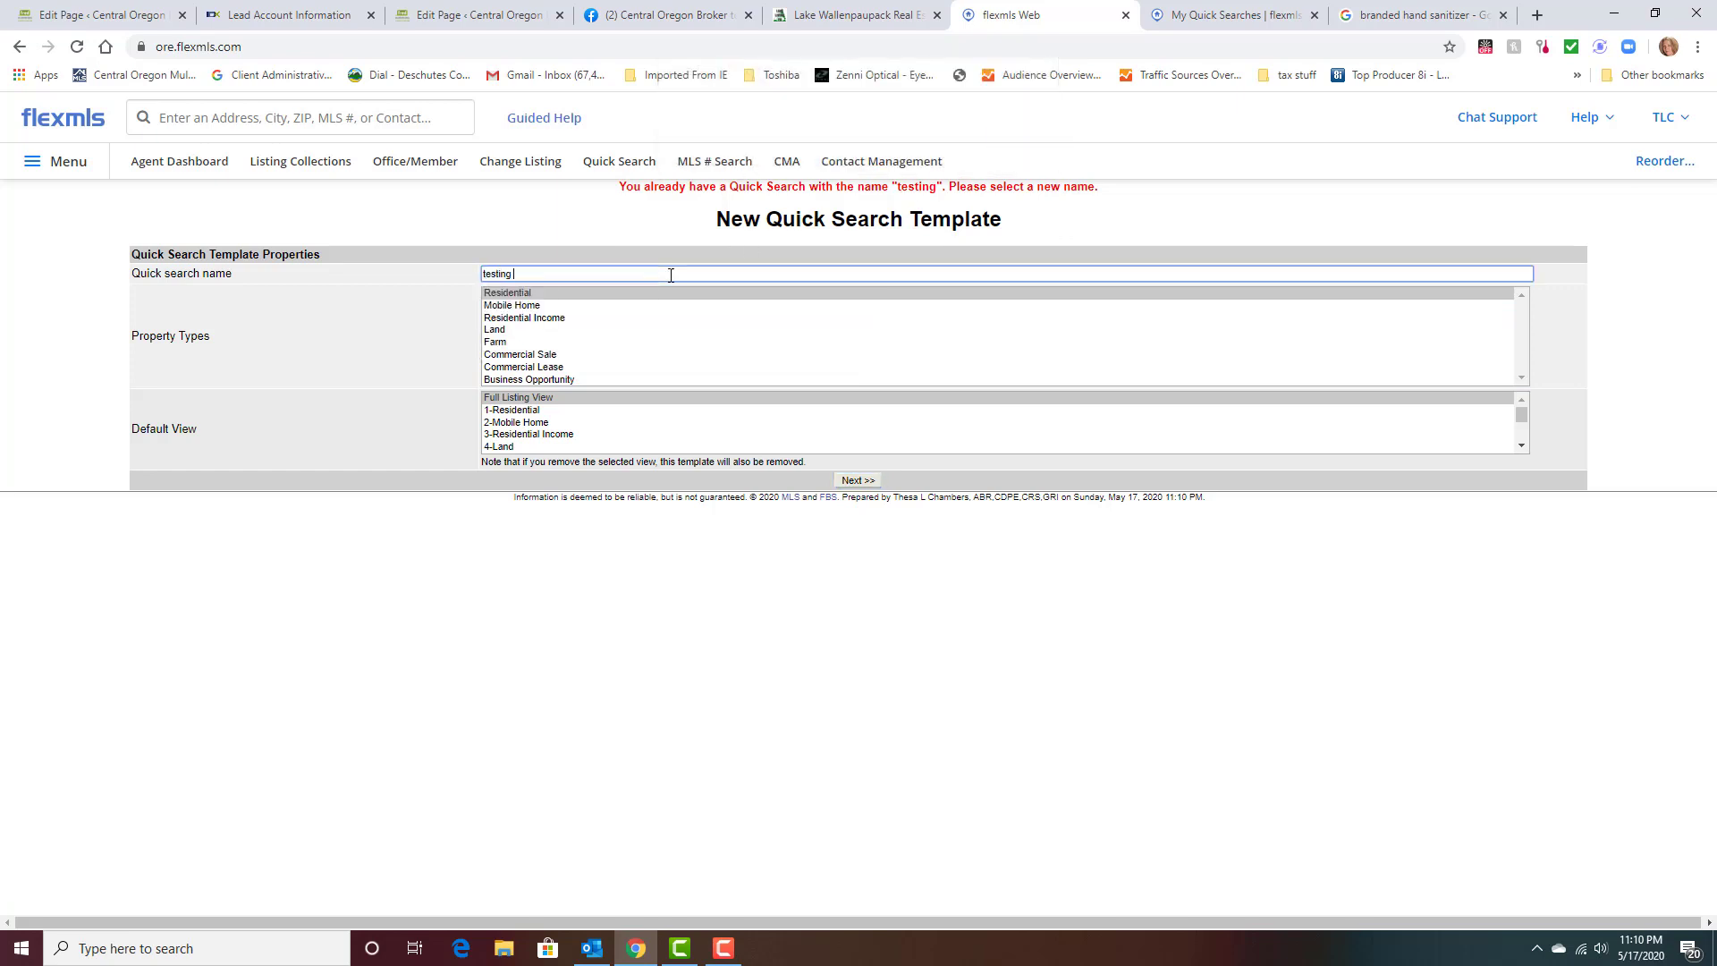
click(859, 480)
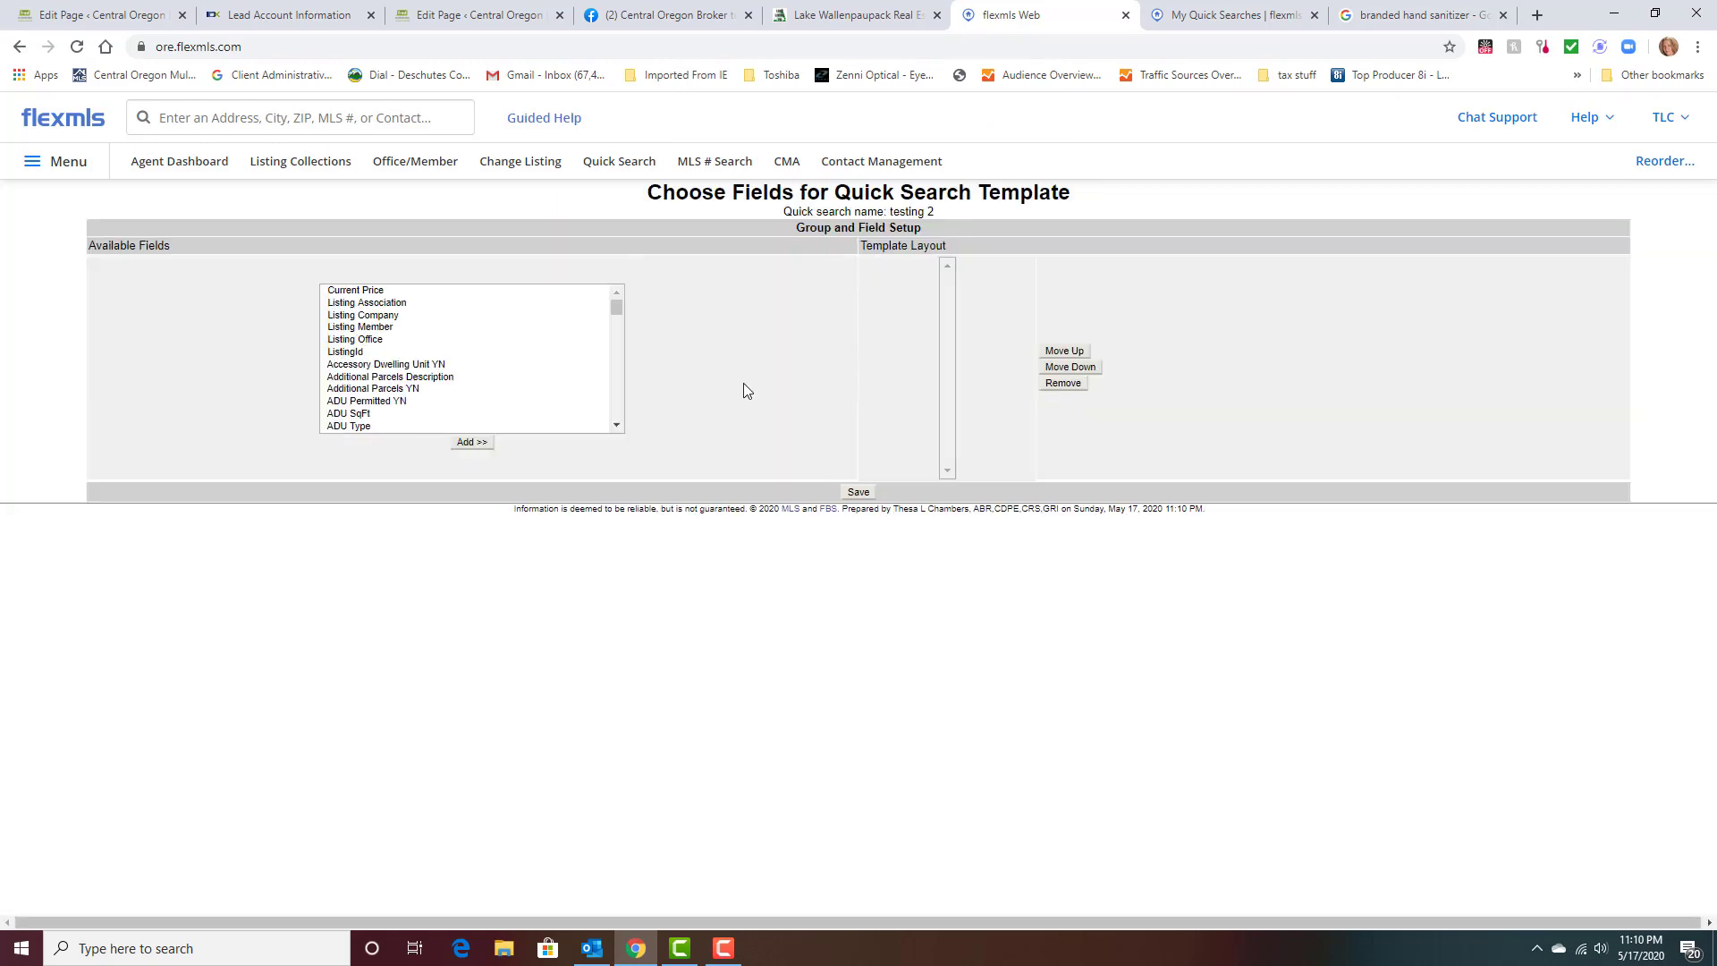
Select Current Price, Listing Office, Additional Parcels YN and ADU SqFt in Available Fields.
click(614, 297)
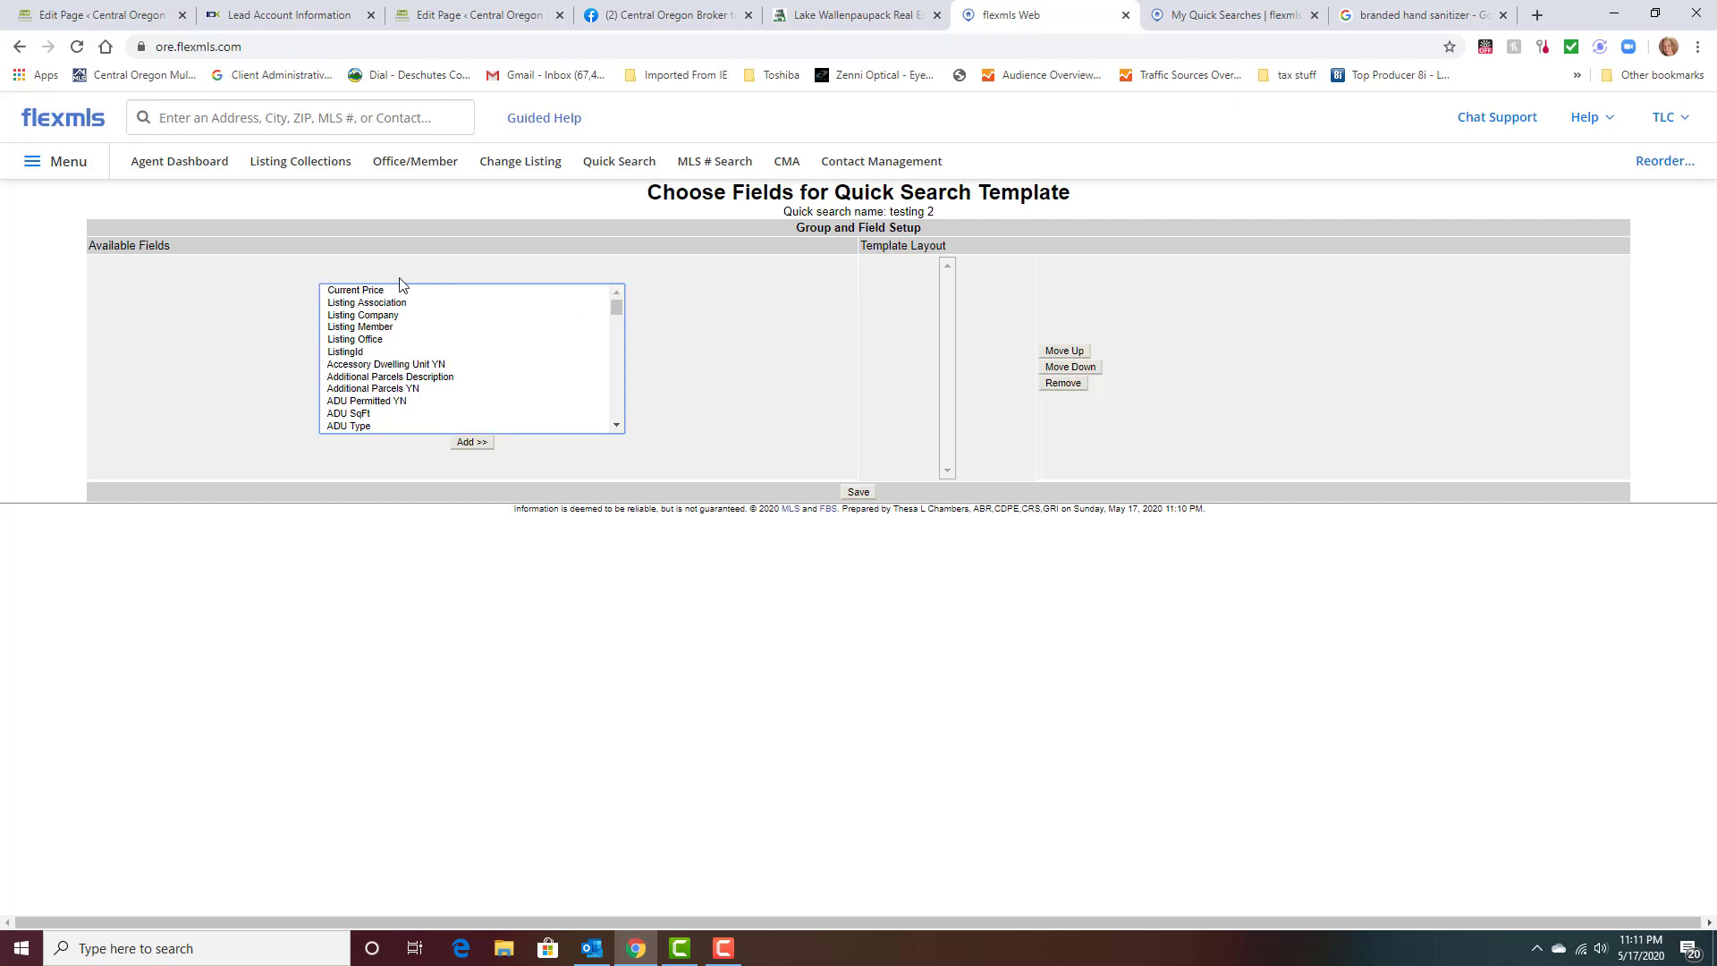
click(371, 290)
ctrl+click(376, 340)
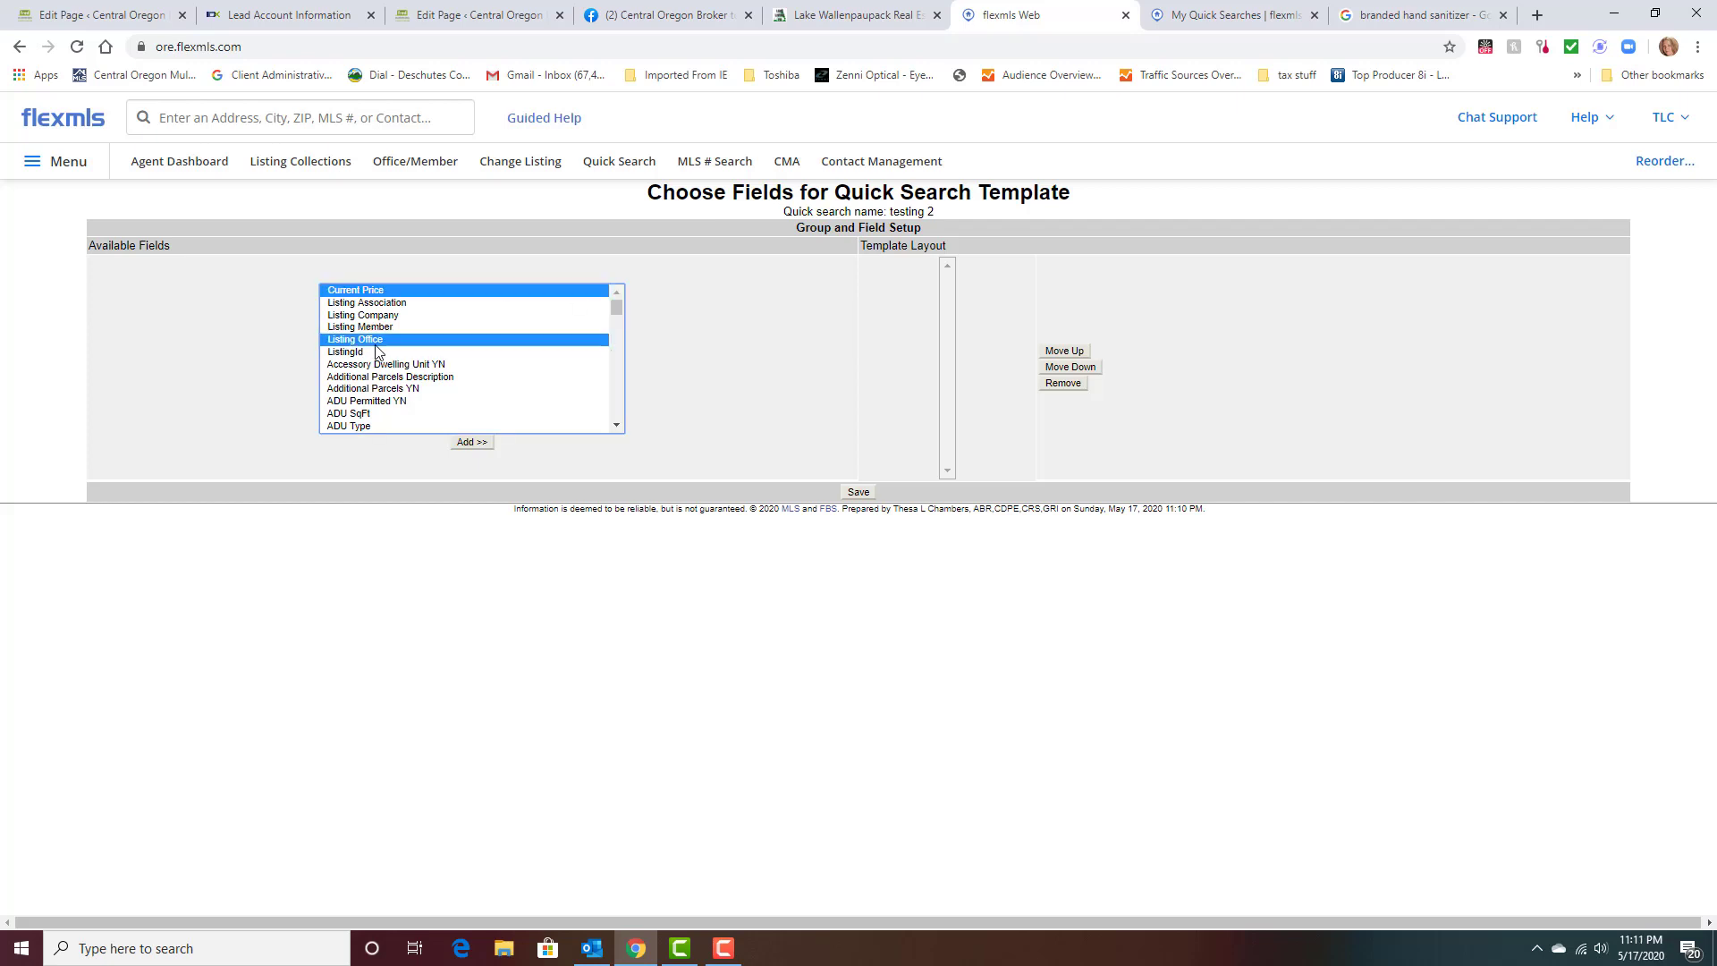
ctrl+click(368, 391)
ctrl+click(365, 417)
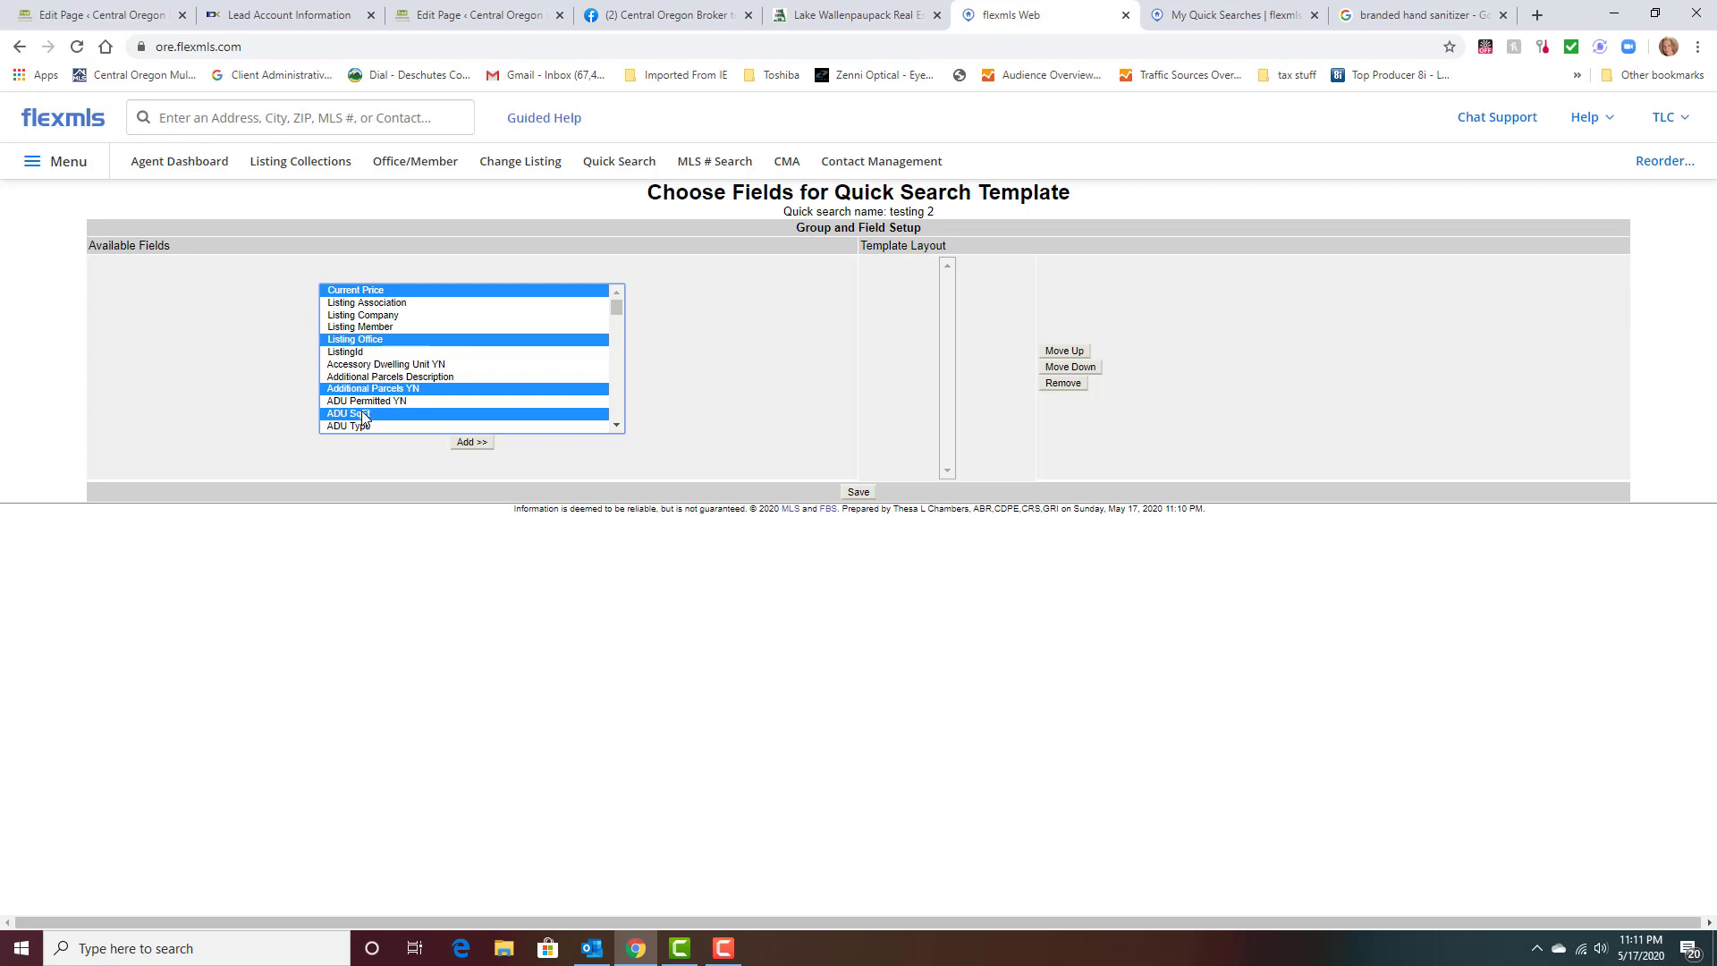
Add Bathrooms Full, bath/bedroom totals, Commission Type and Concessions fields to the selection.
click(611, 427)
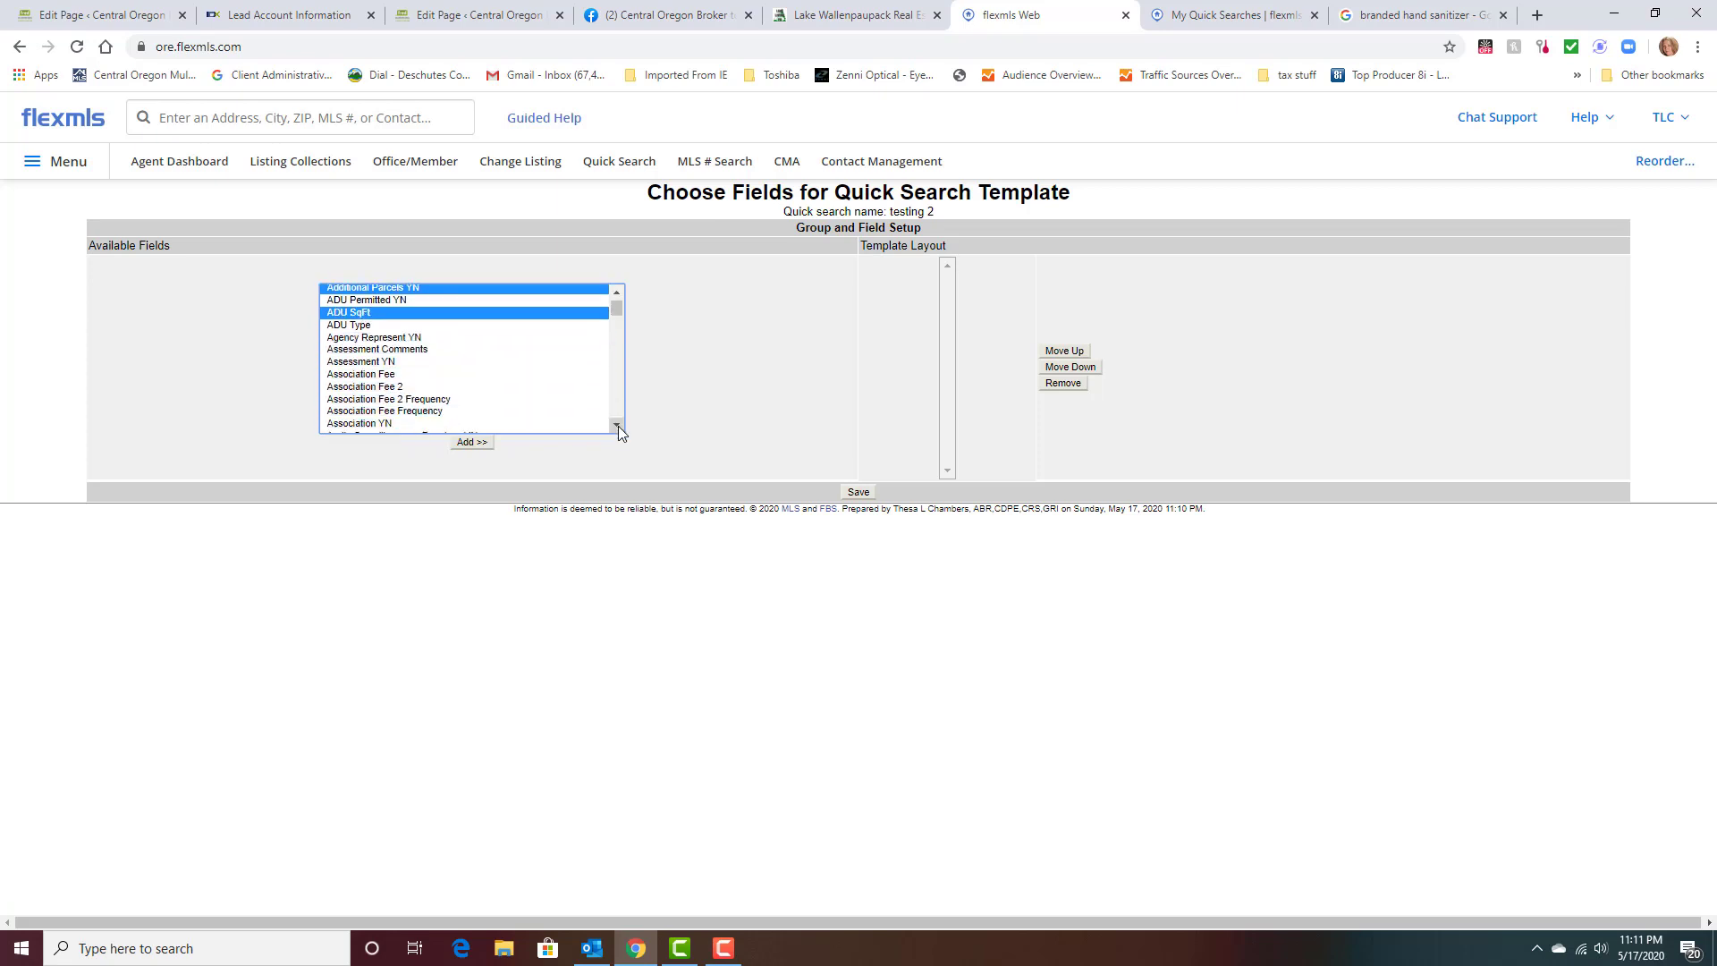
ctrl+click(400, 372)
ctrl+click(388, 396)
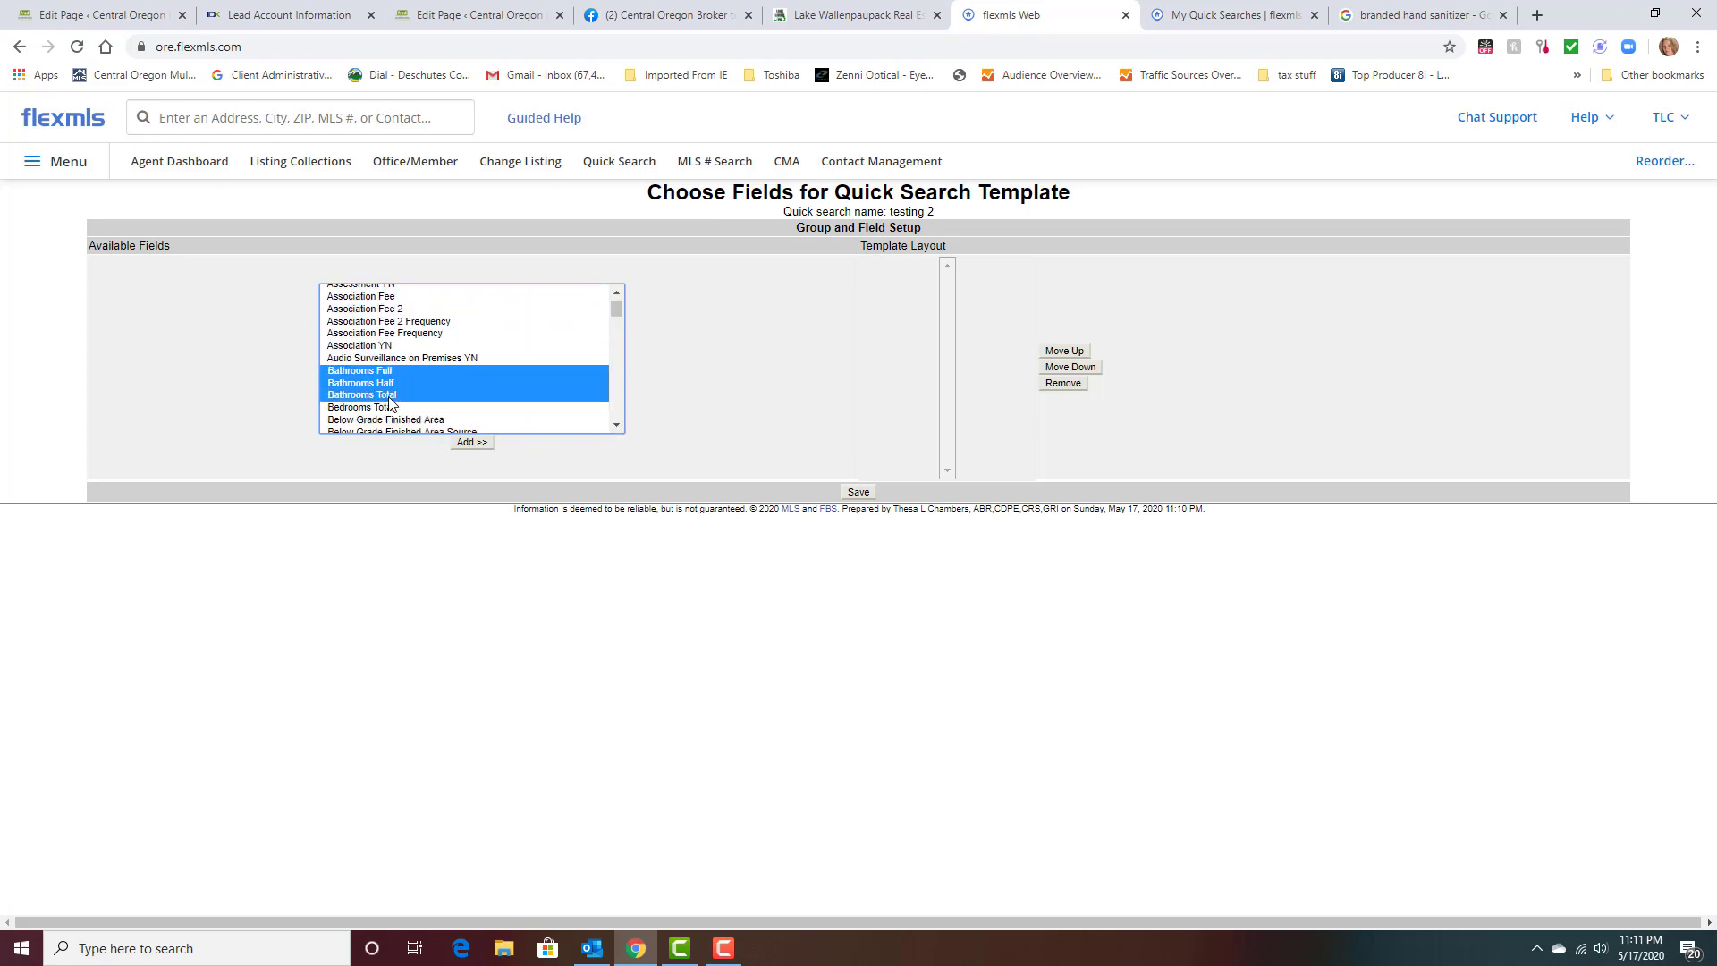
click(616, 425)
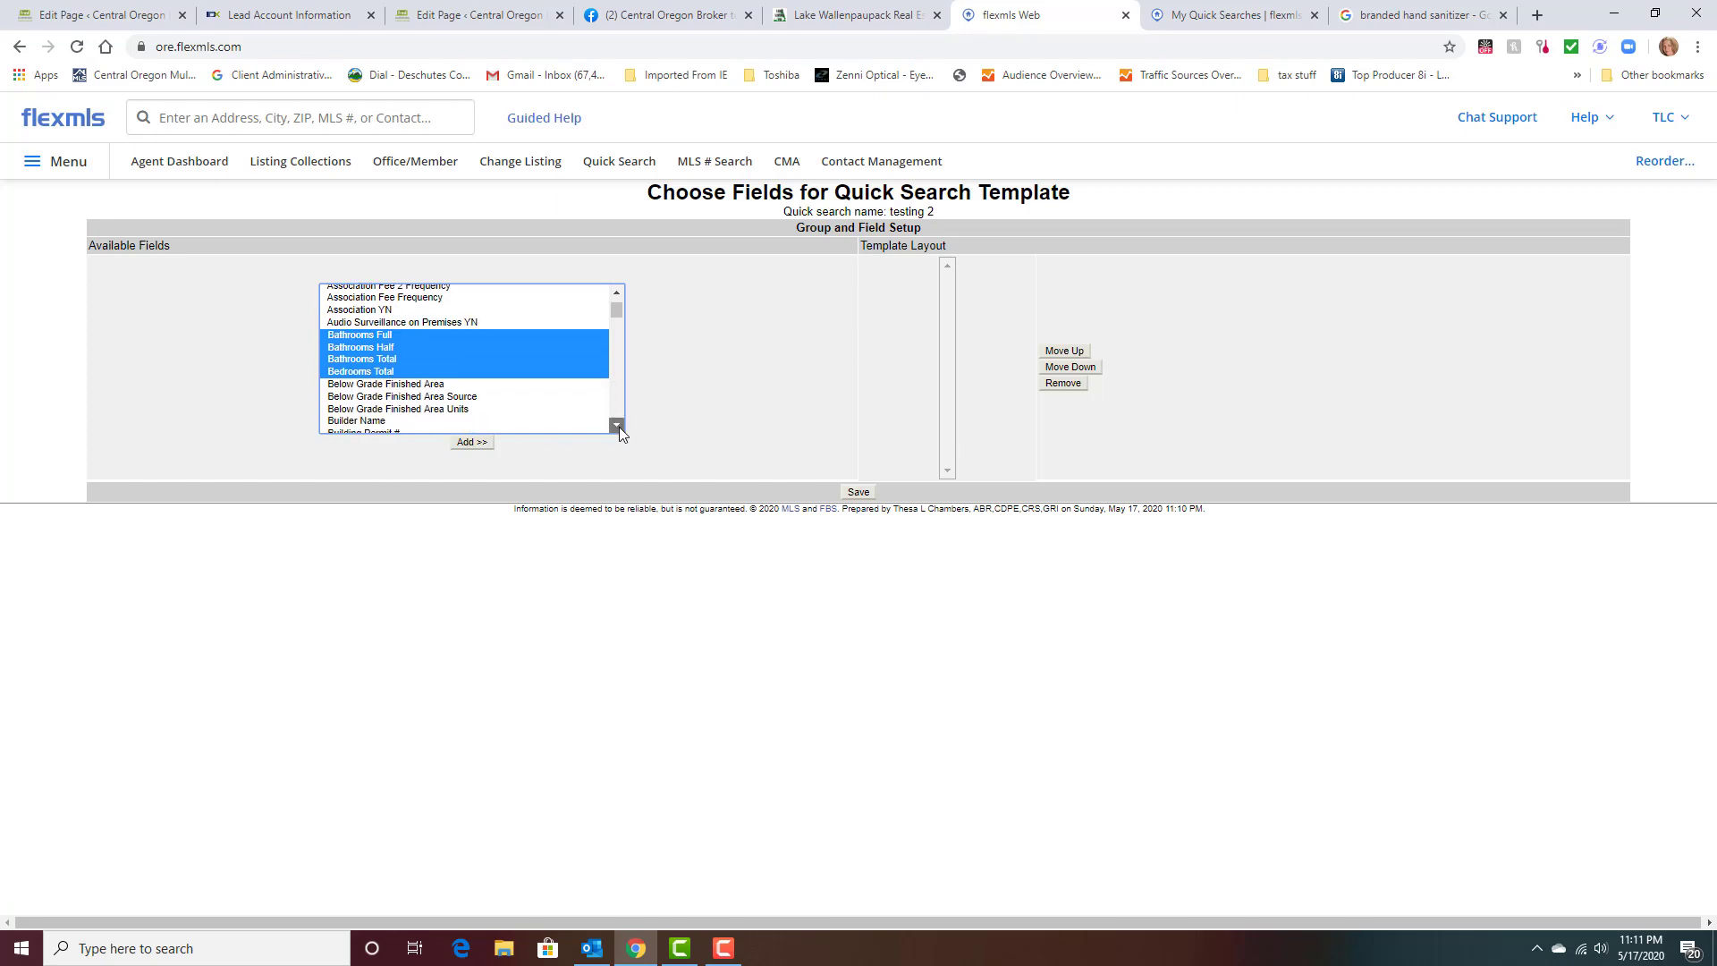
ctrl+click(382, 366)
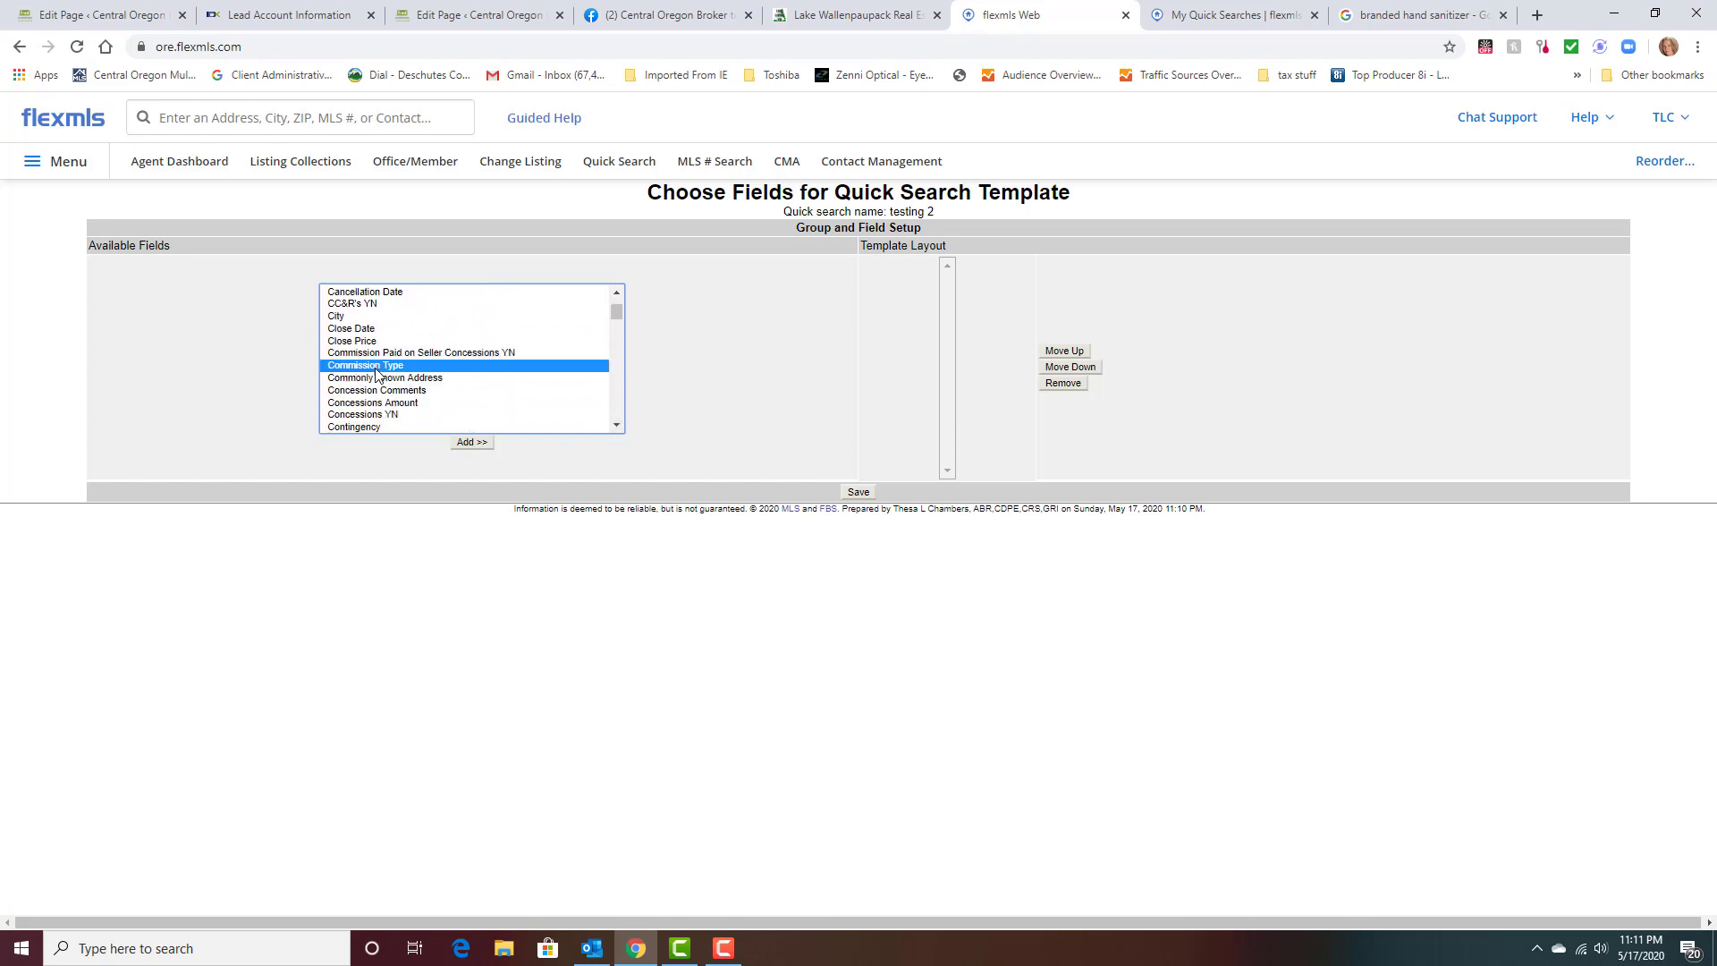
ctrl+click(364, 404)
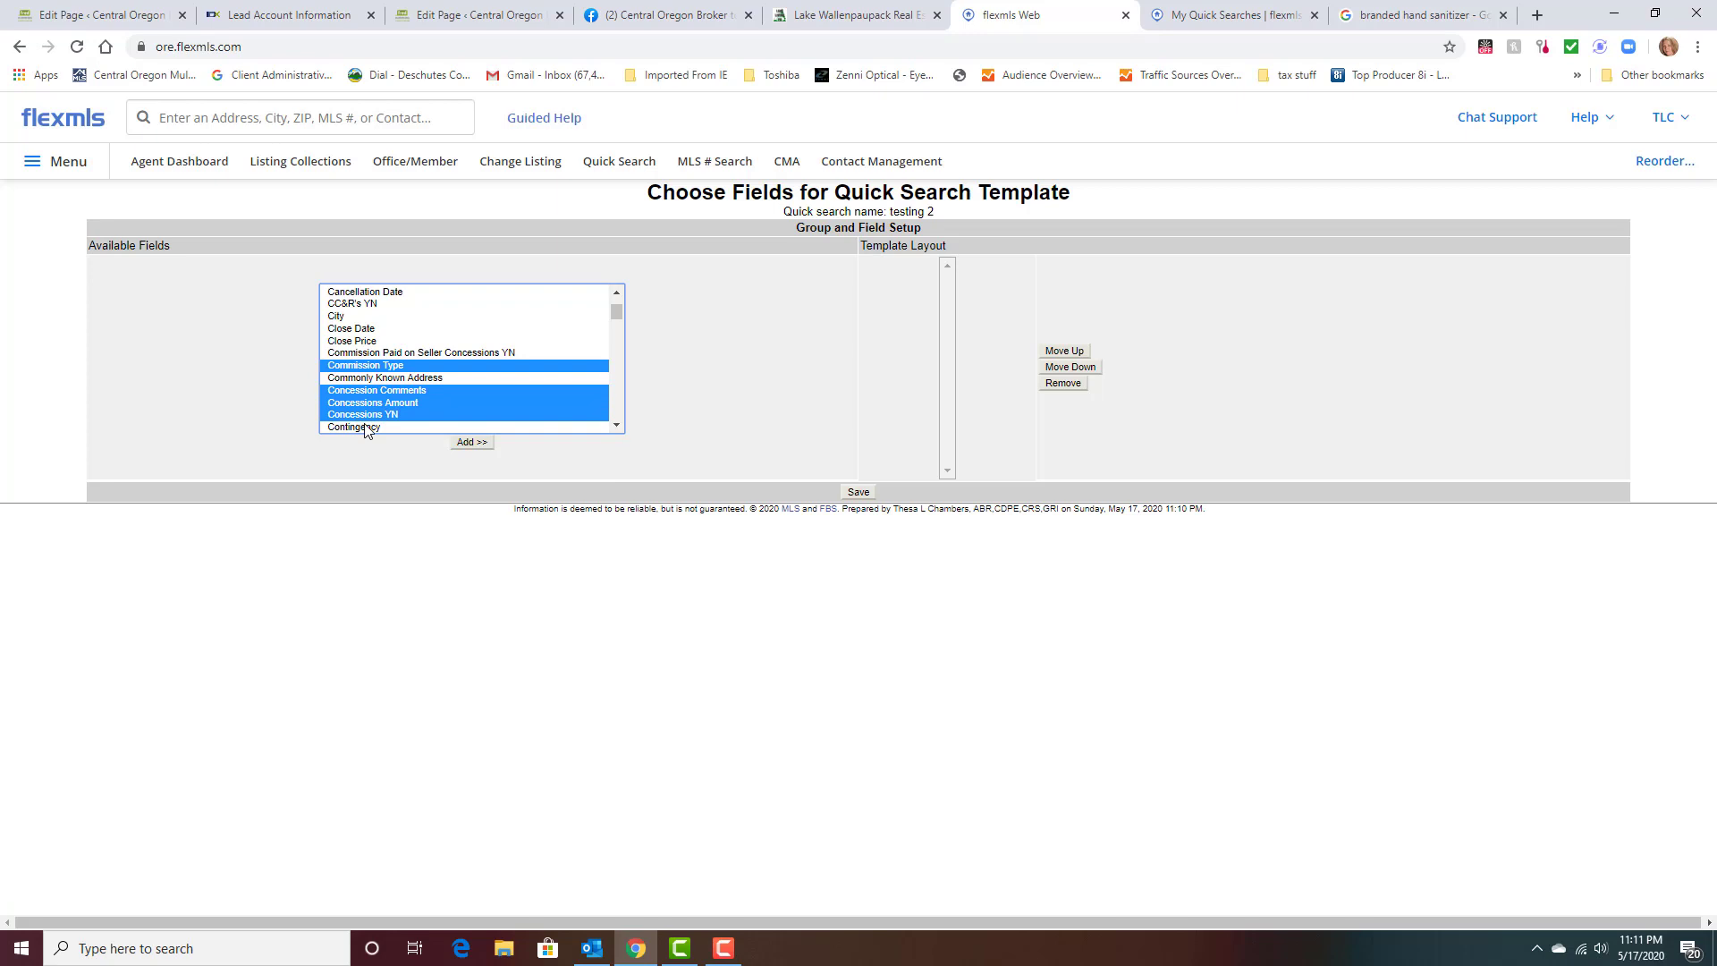
click(616, 428)
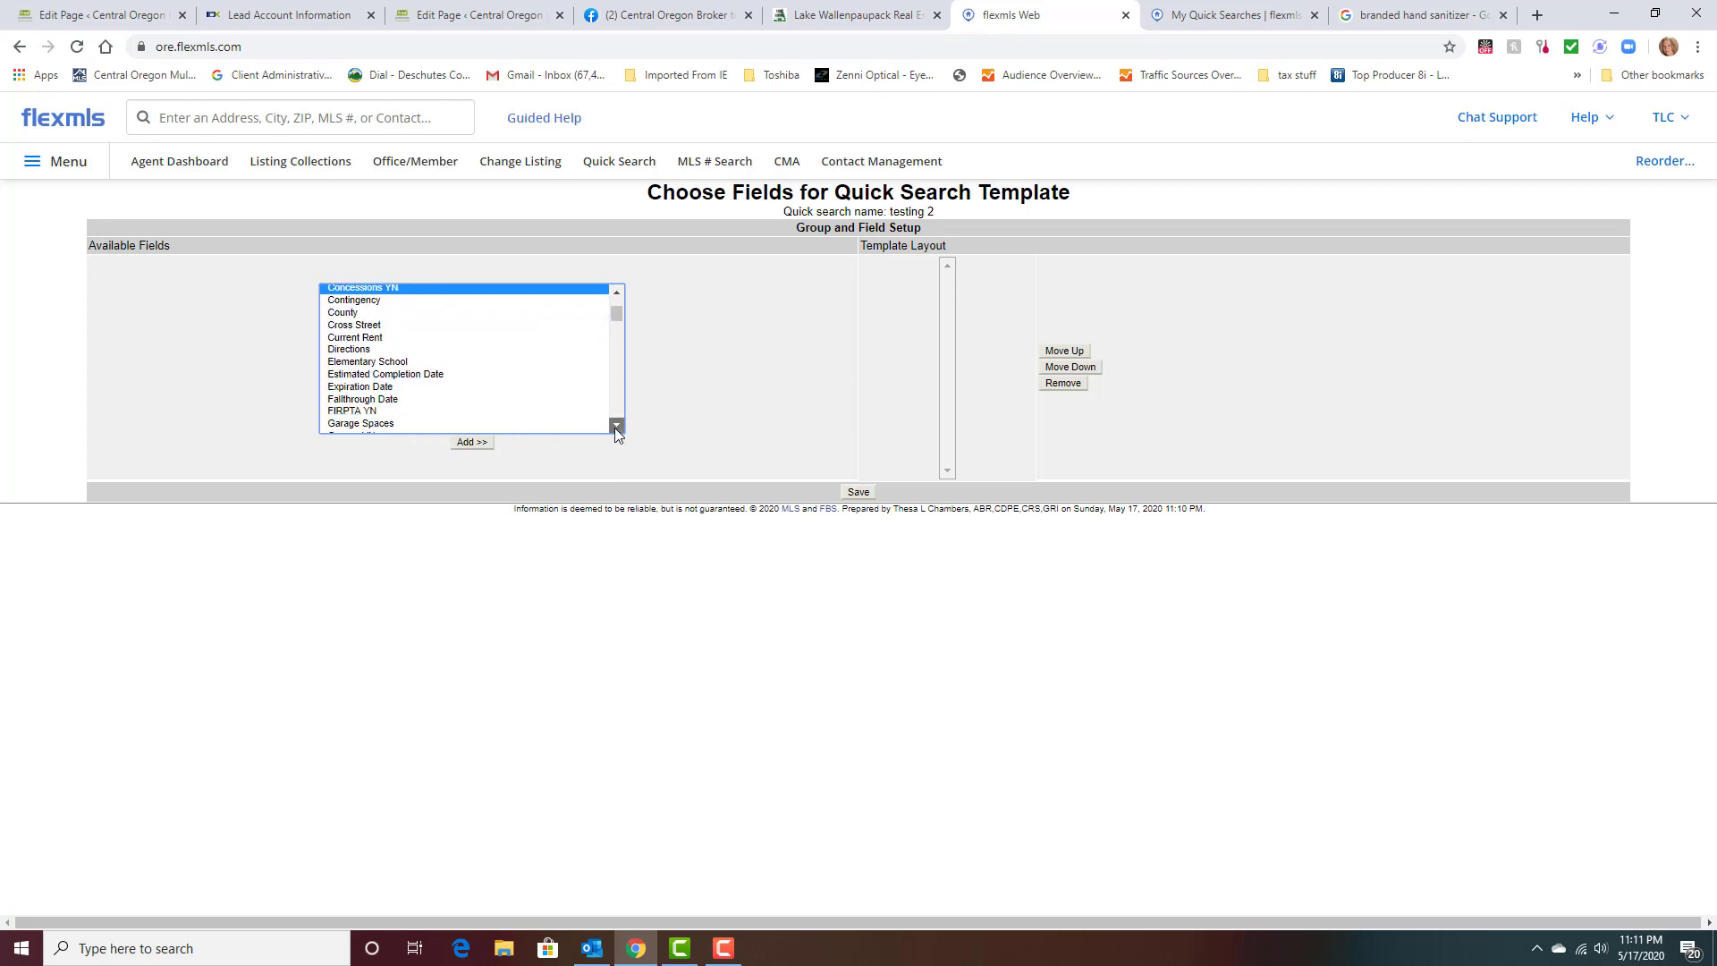
Select Current Rent through Estimated Completion Date, plus Current Price and Listing Company.
ctrl+click(343, 359)
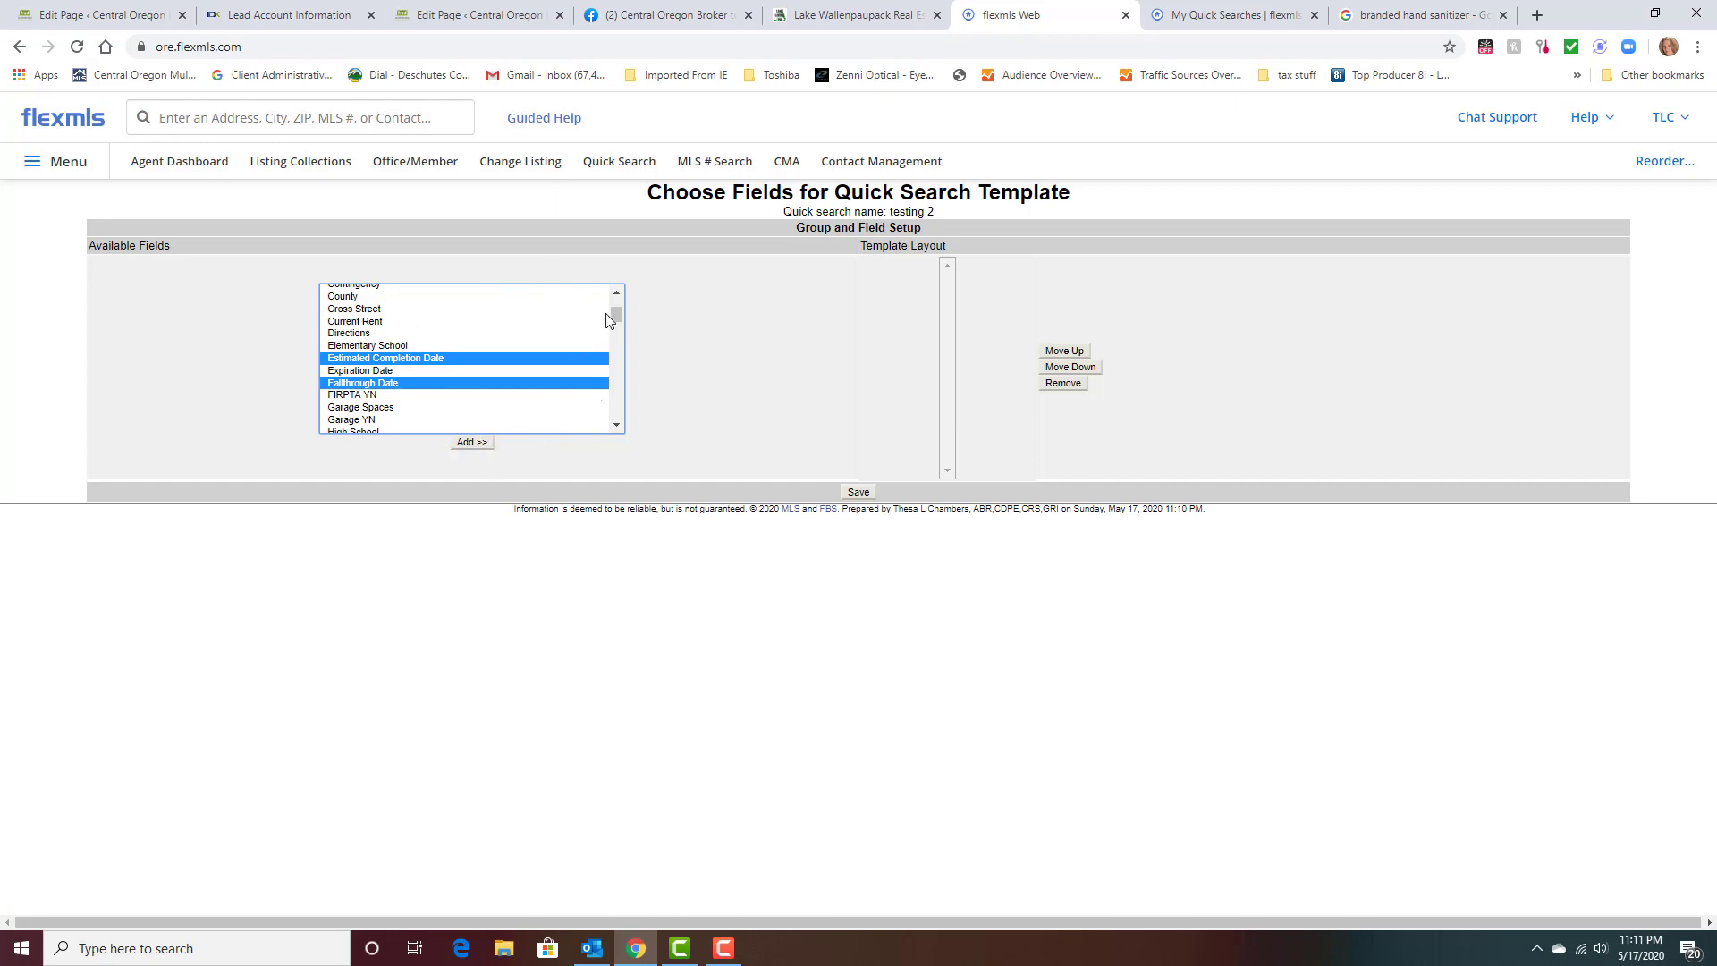
drag(604, 322, 537, 358)
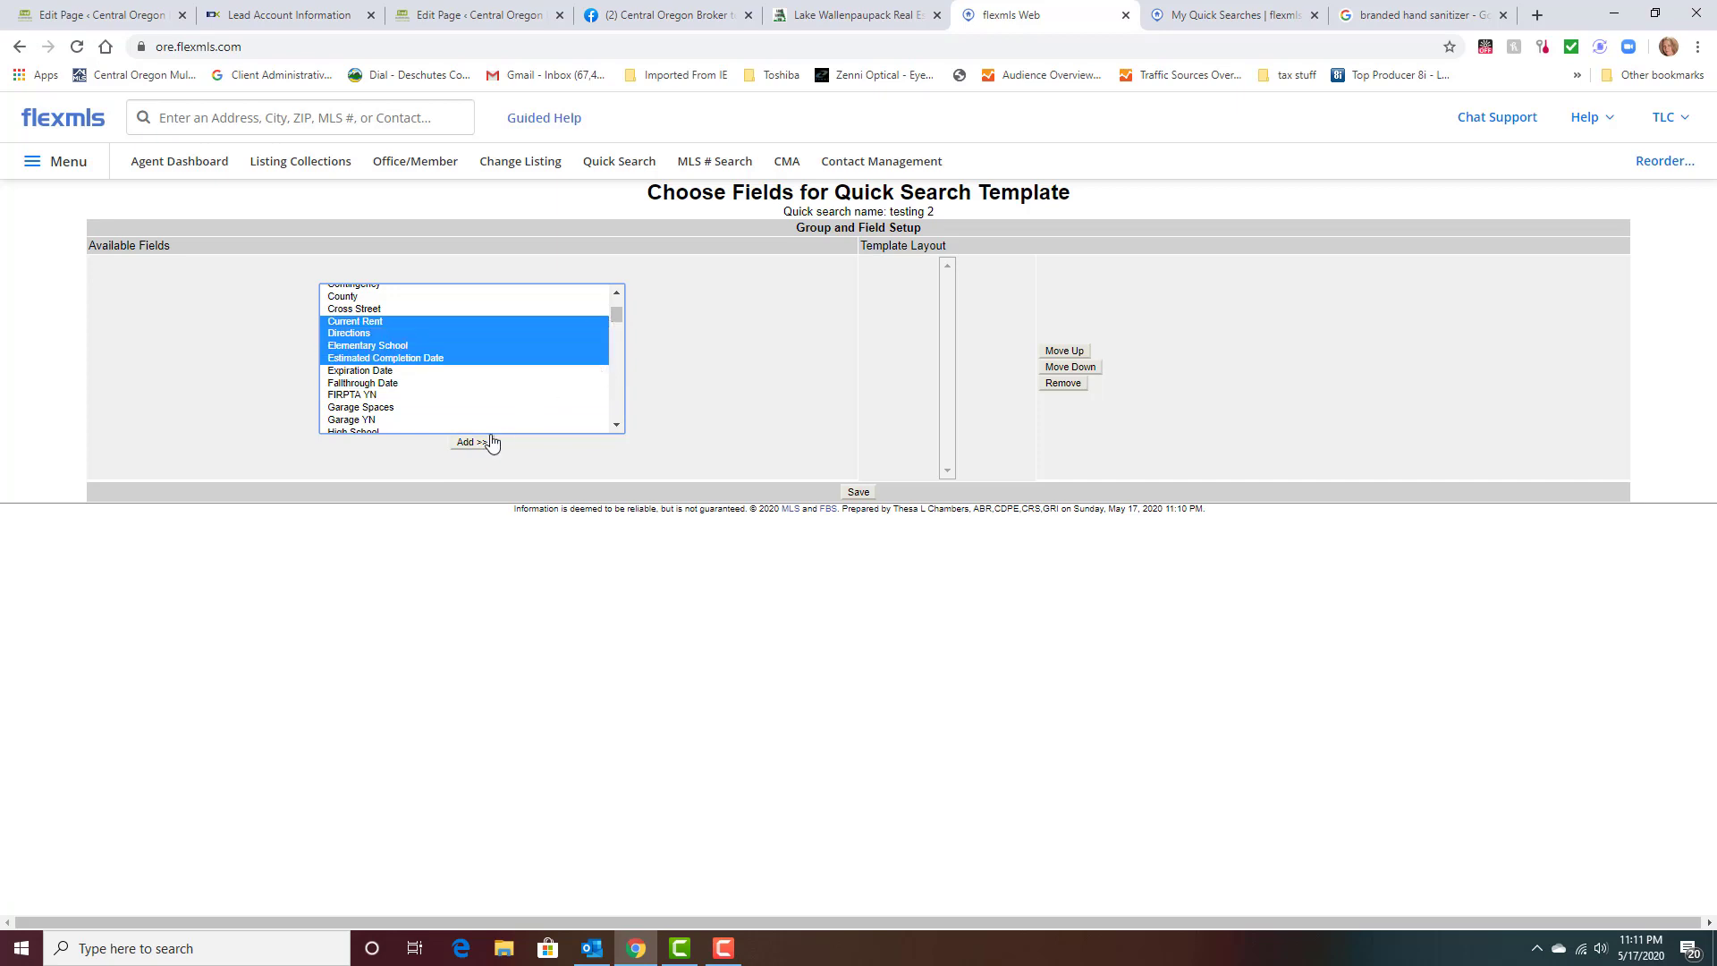
scroll(482, 372, up, 5)
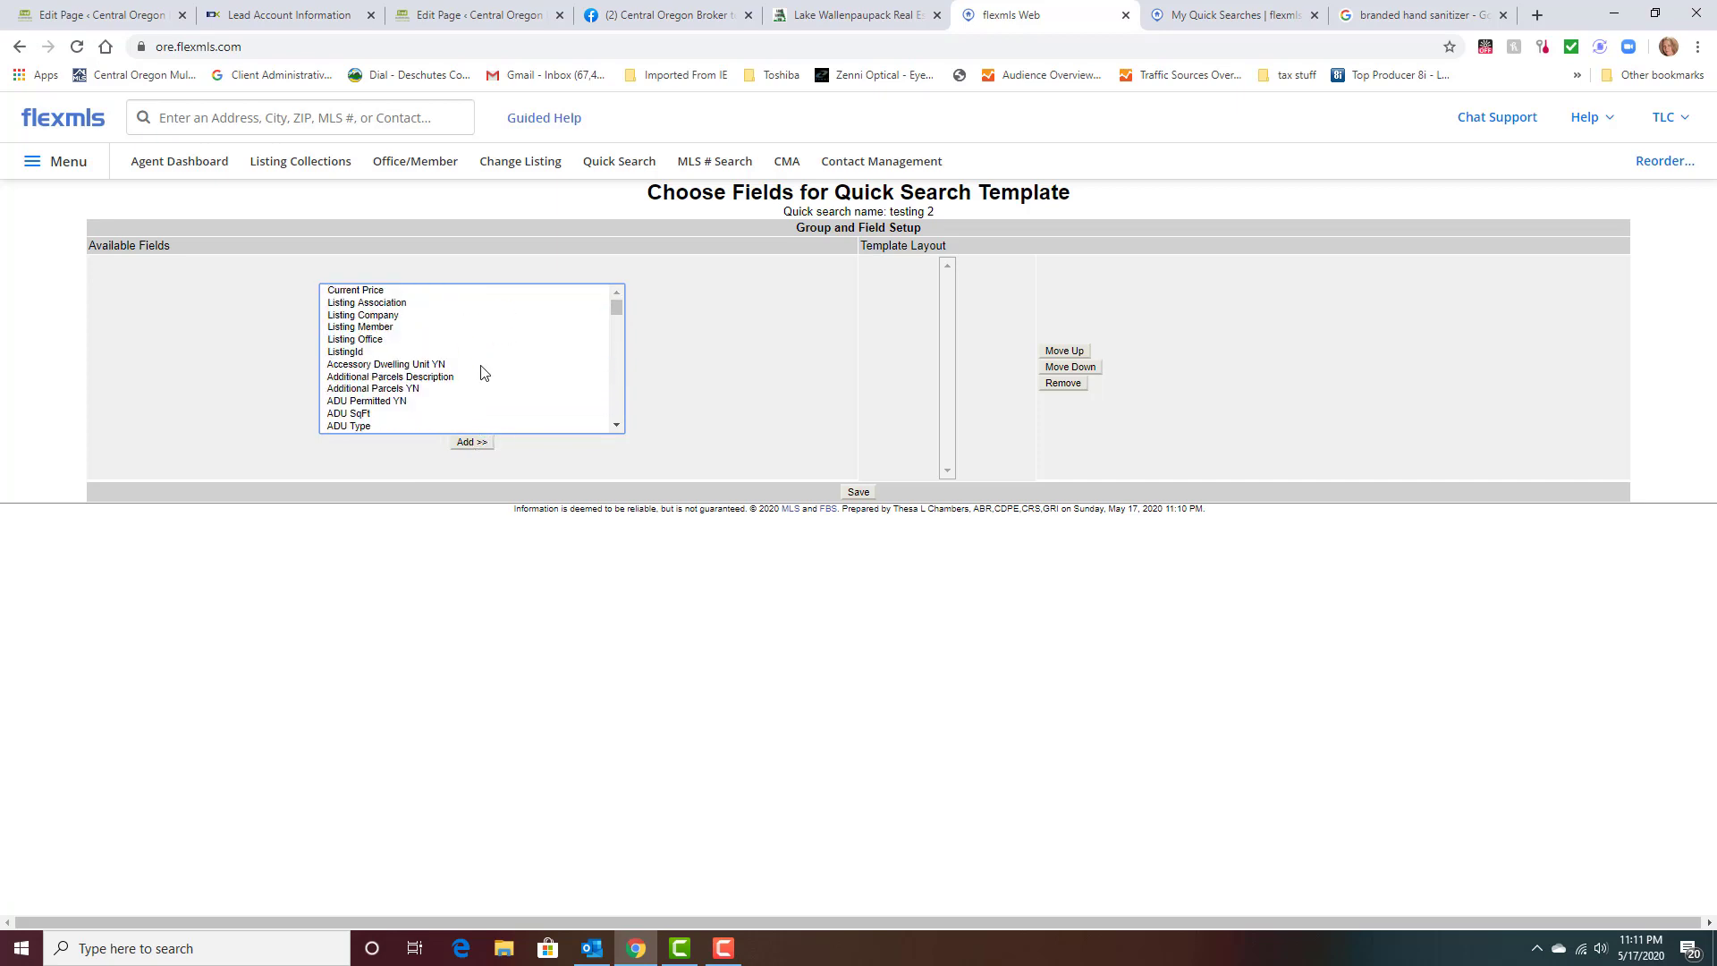
ctrl+click(390, 290)
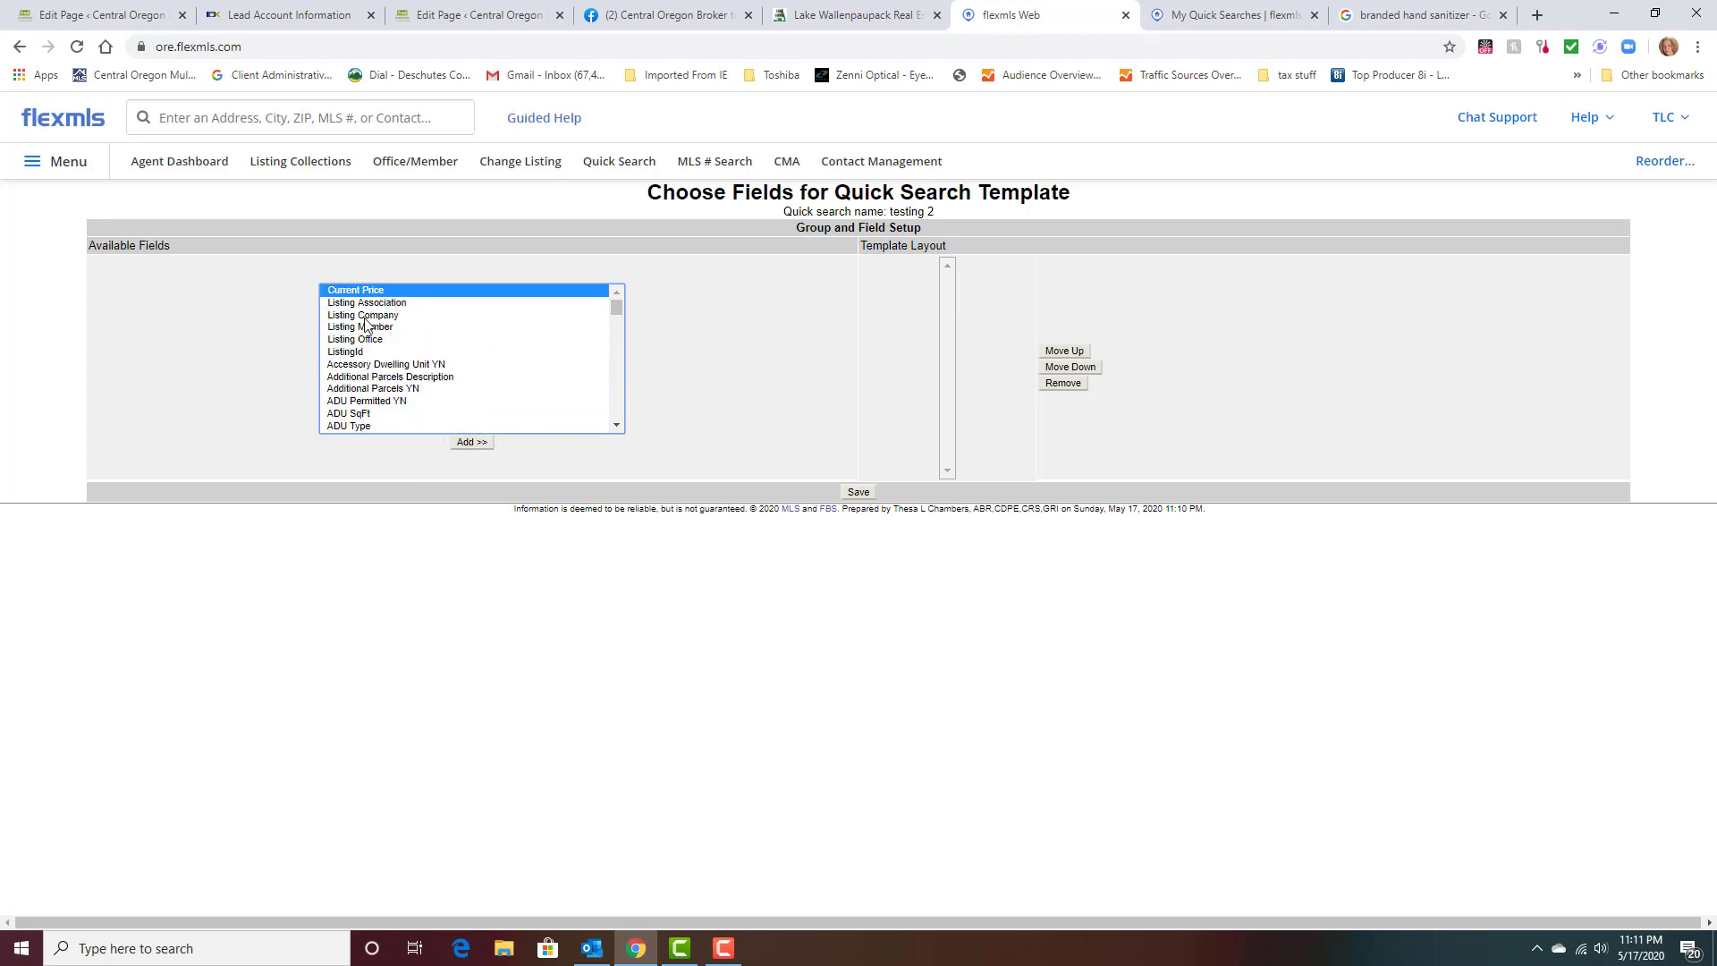
ctrl+click(348, 363)
ctrl+click(347, 401)
Add the fields, then order Current Price first and Estimated Completion Date second.
click(470, 443)
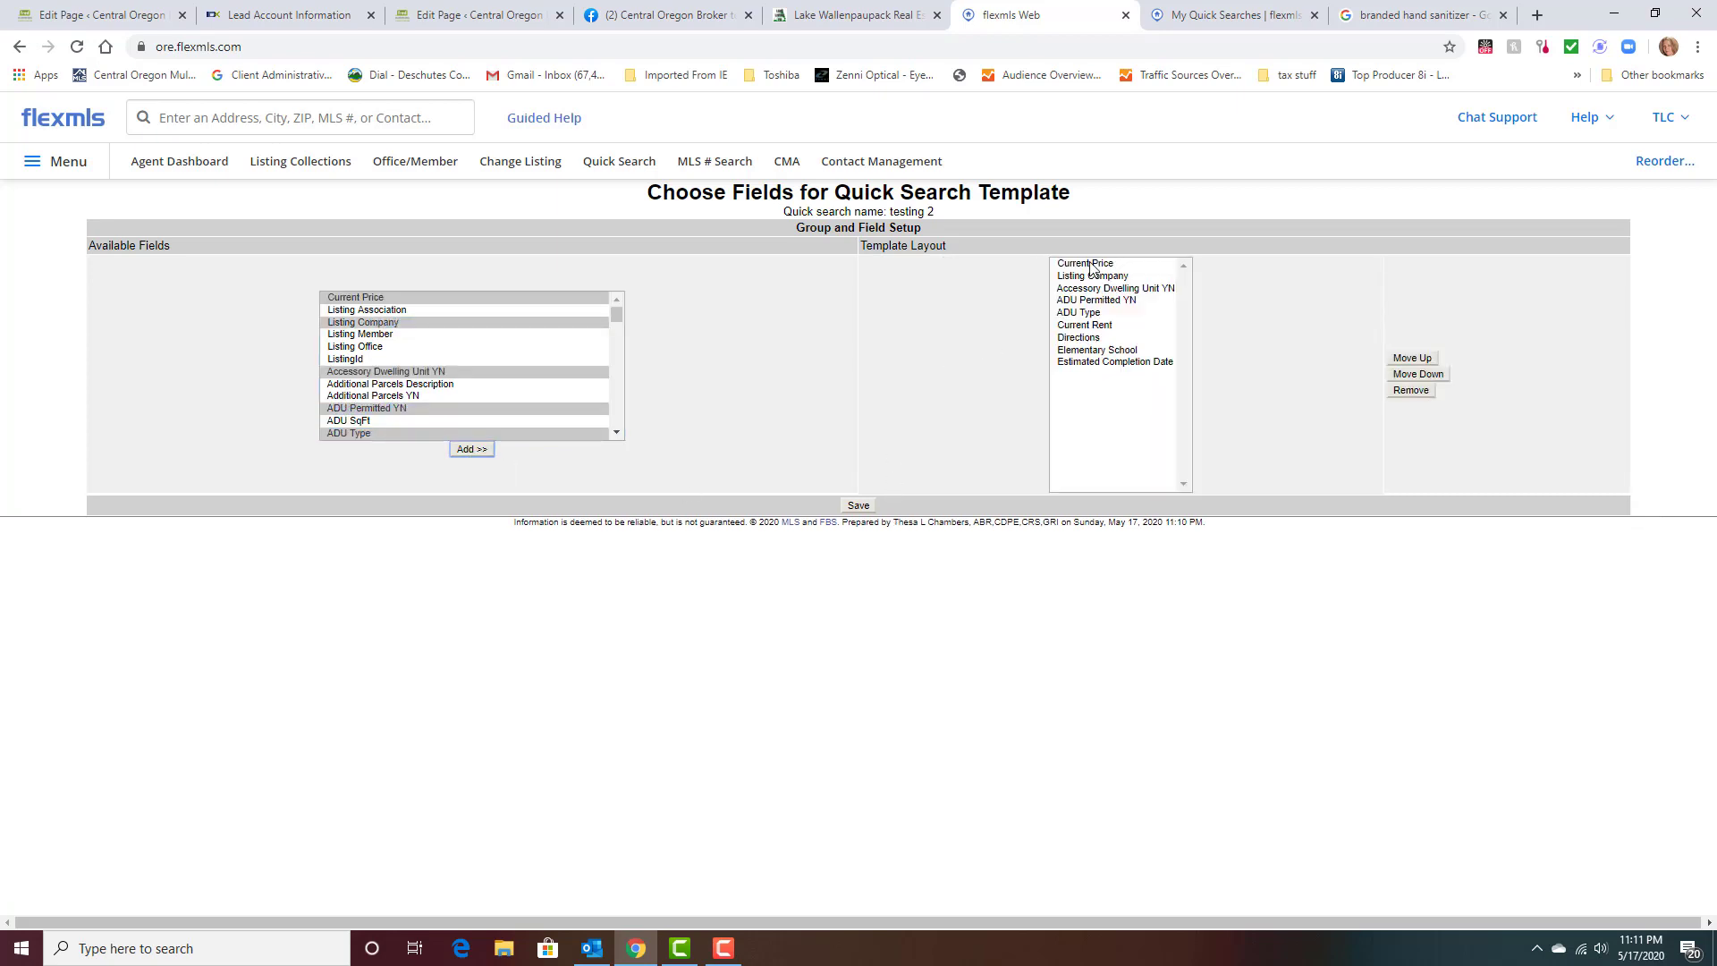
click(1097, 362)
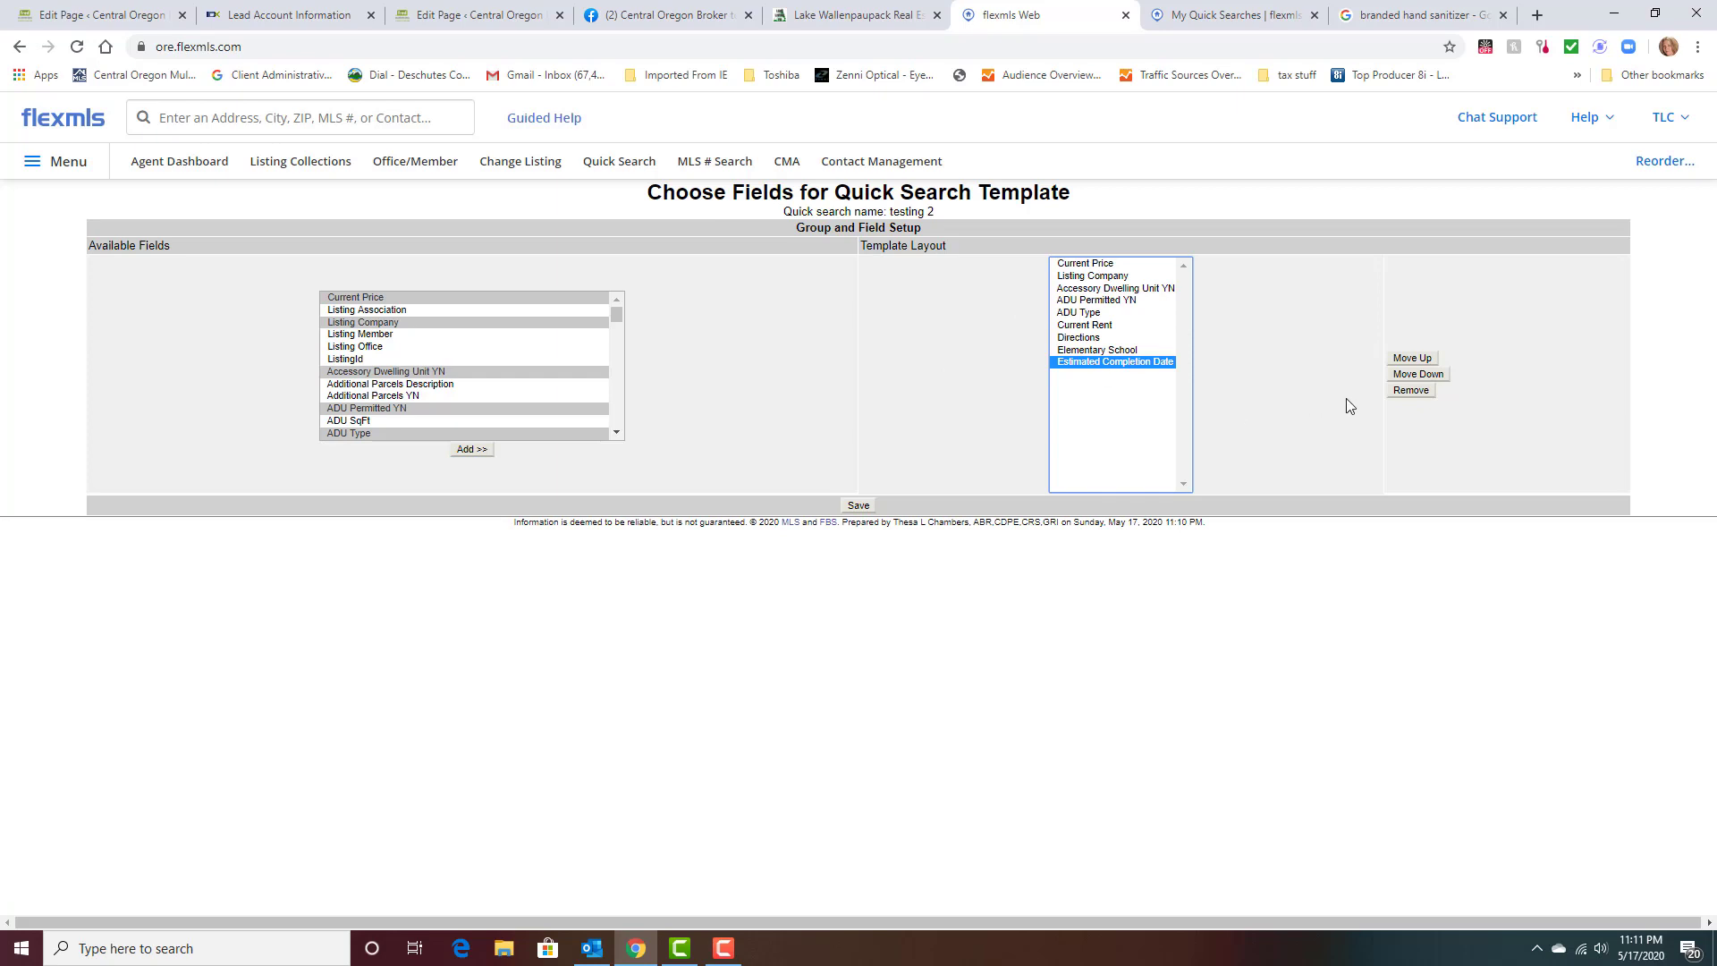
click(1403, 359)
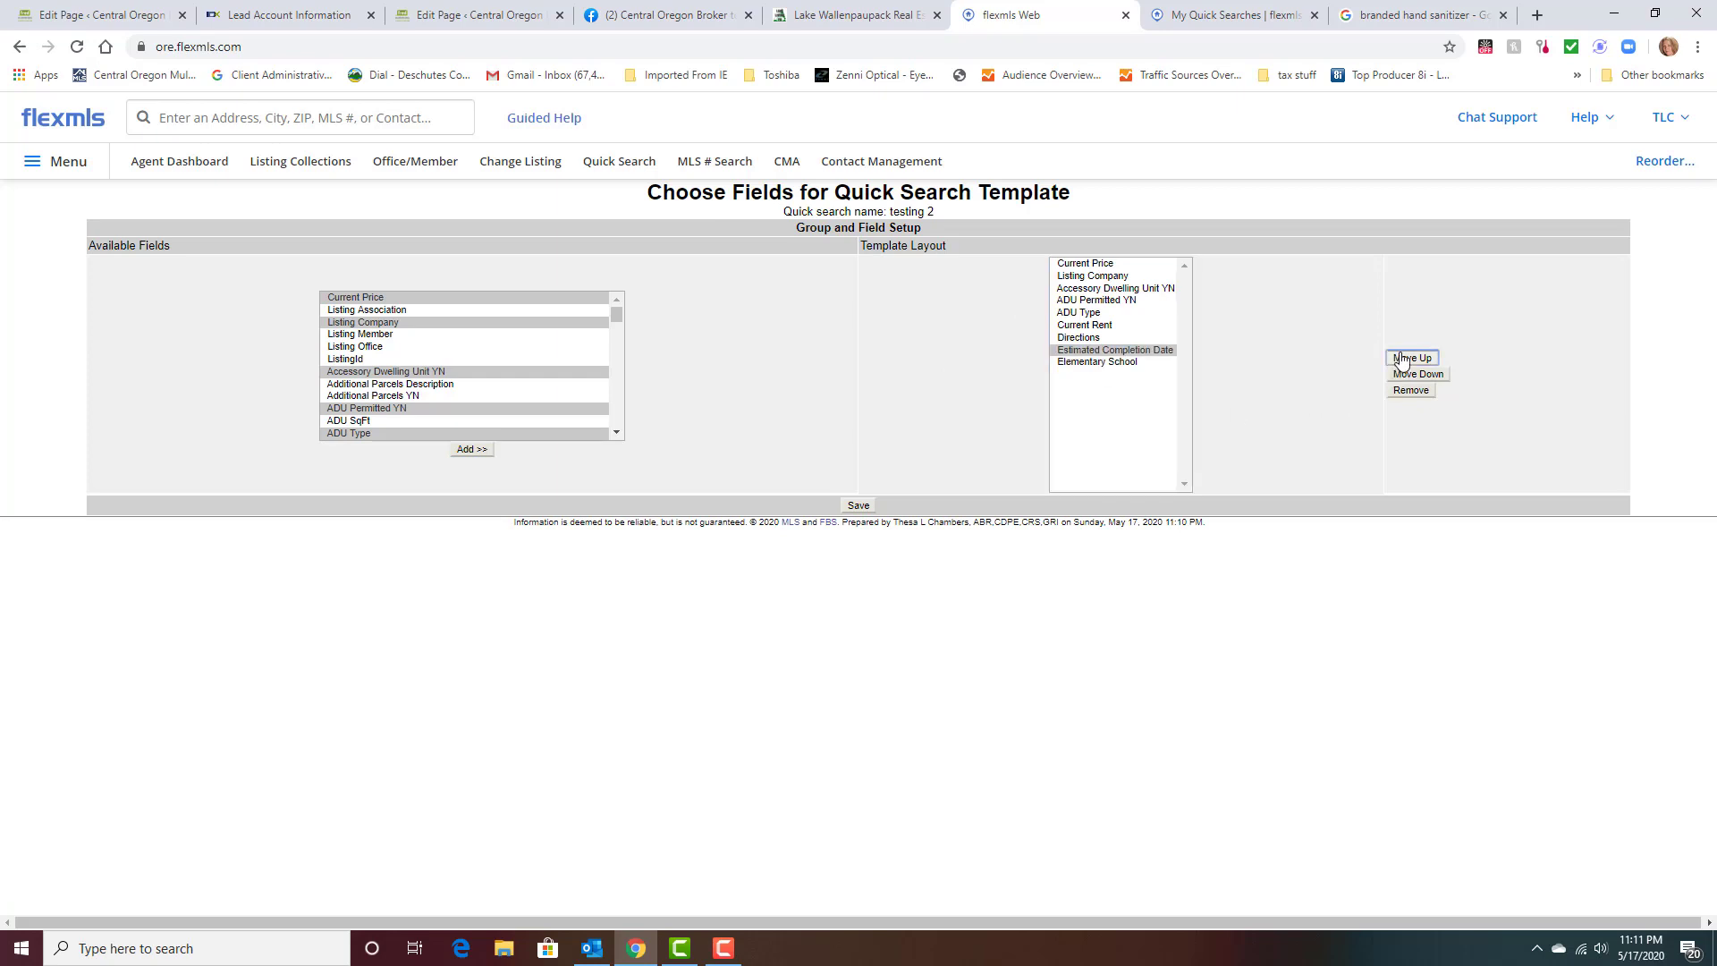
click(1403, 359)
click(1403, 359)
click(1404, 359)
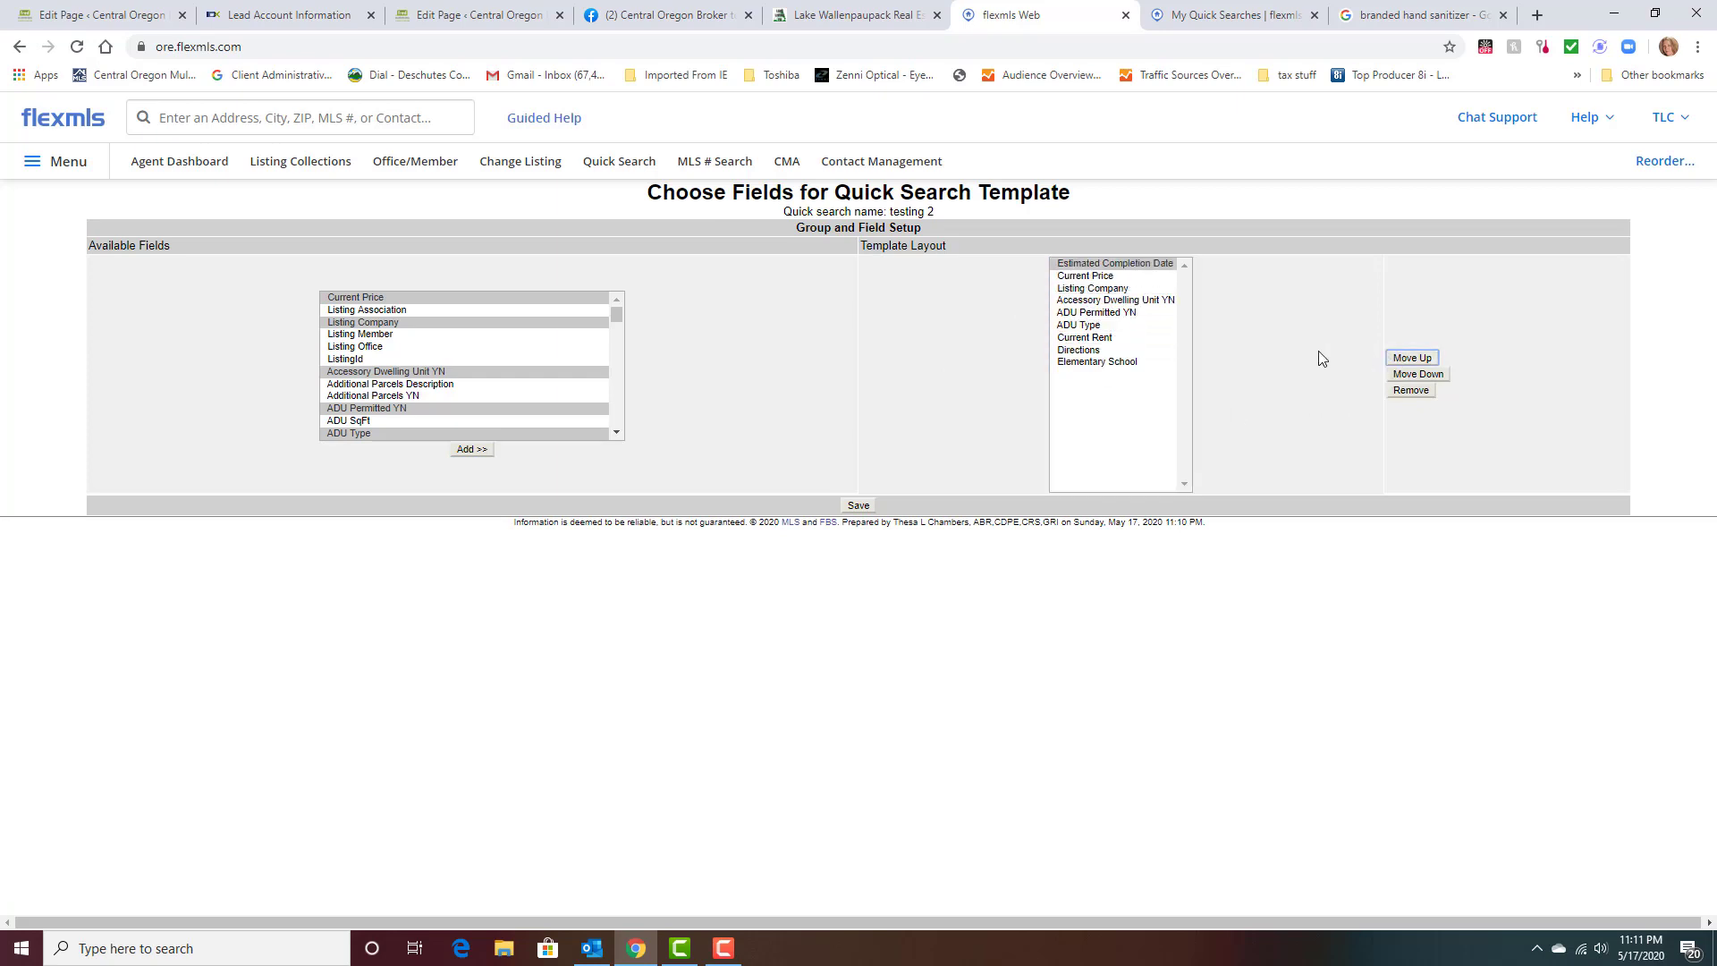
click(1118, 276)
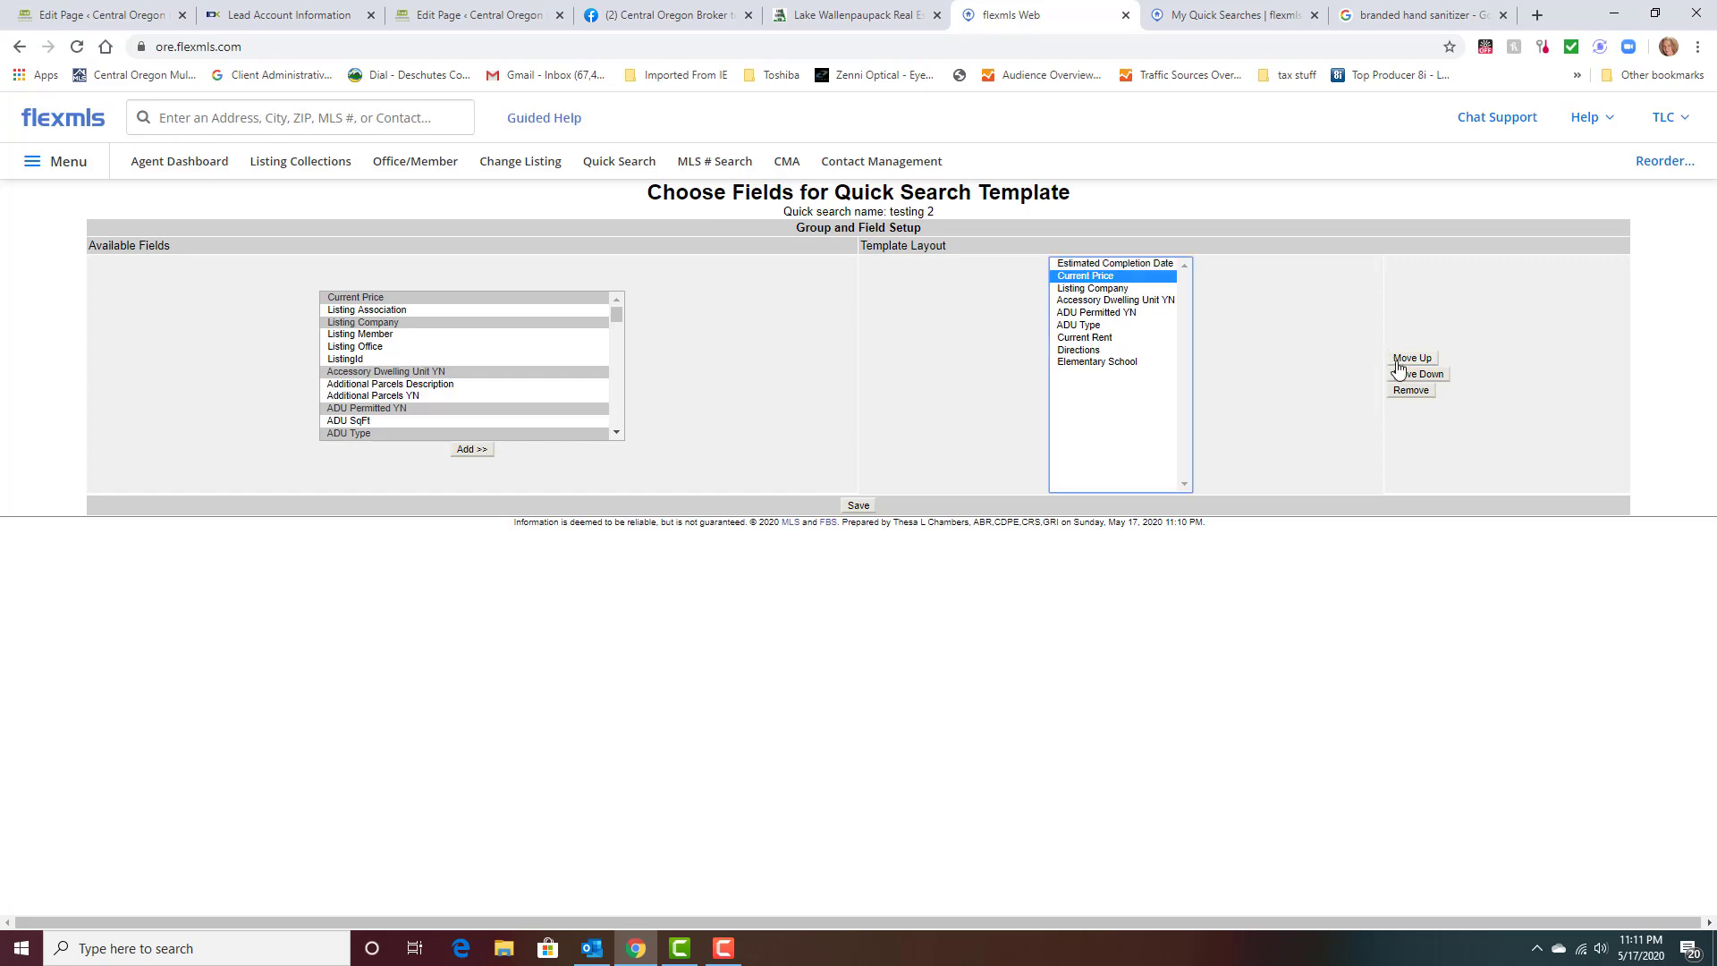
click(1403, 358)
Place ADU Permitted YN third, remove ADU Type, and save the layout.
click(1123, 313)
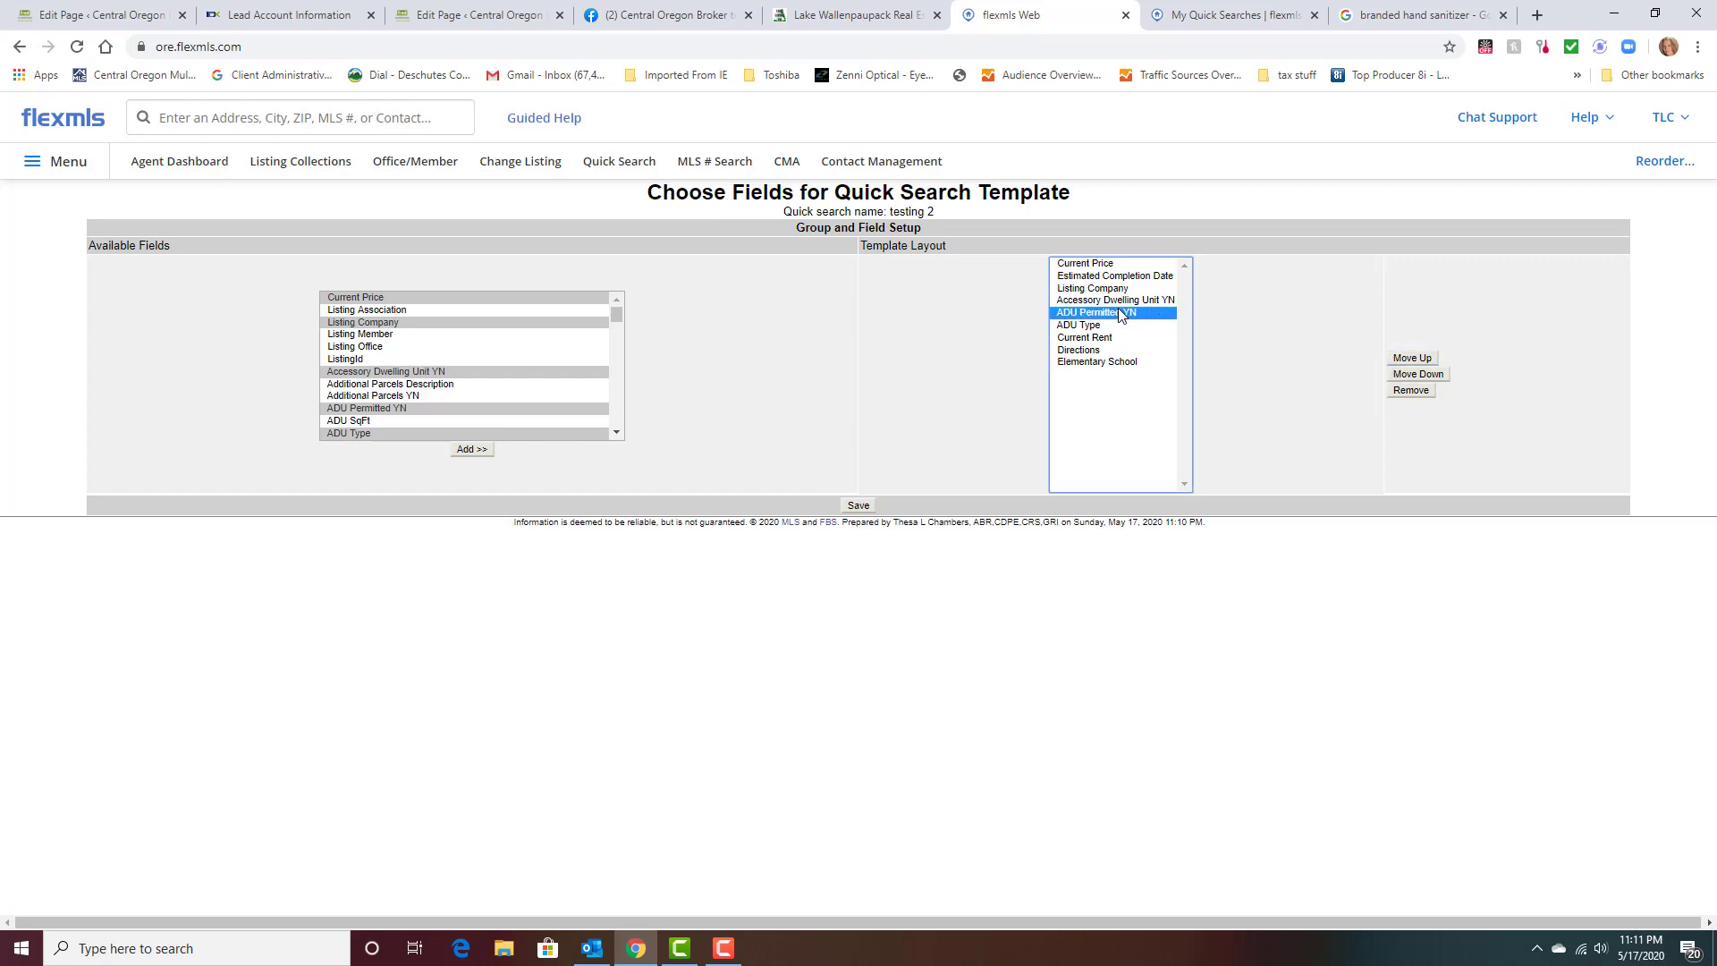
click(1419, 360)
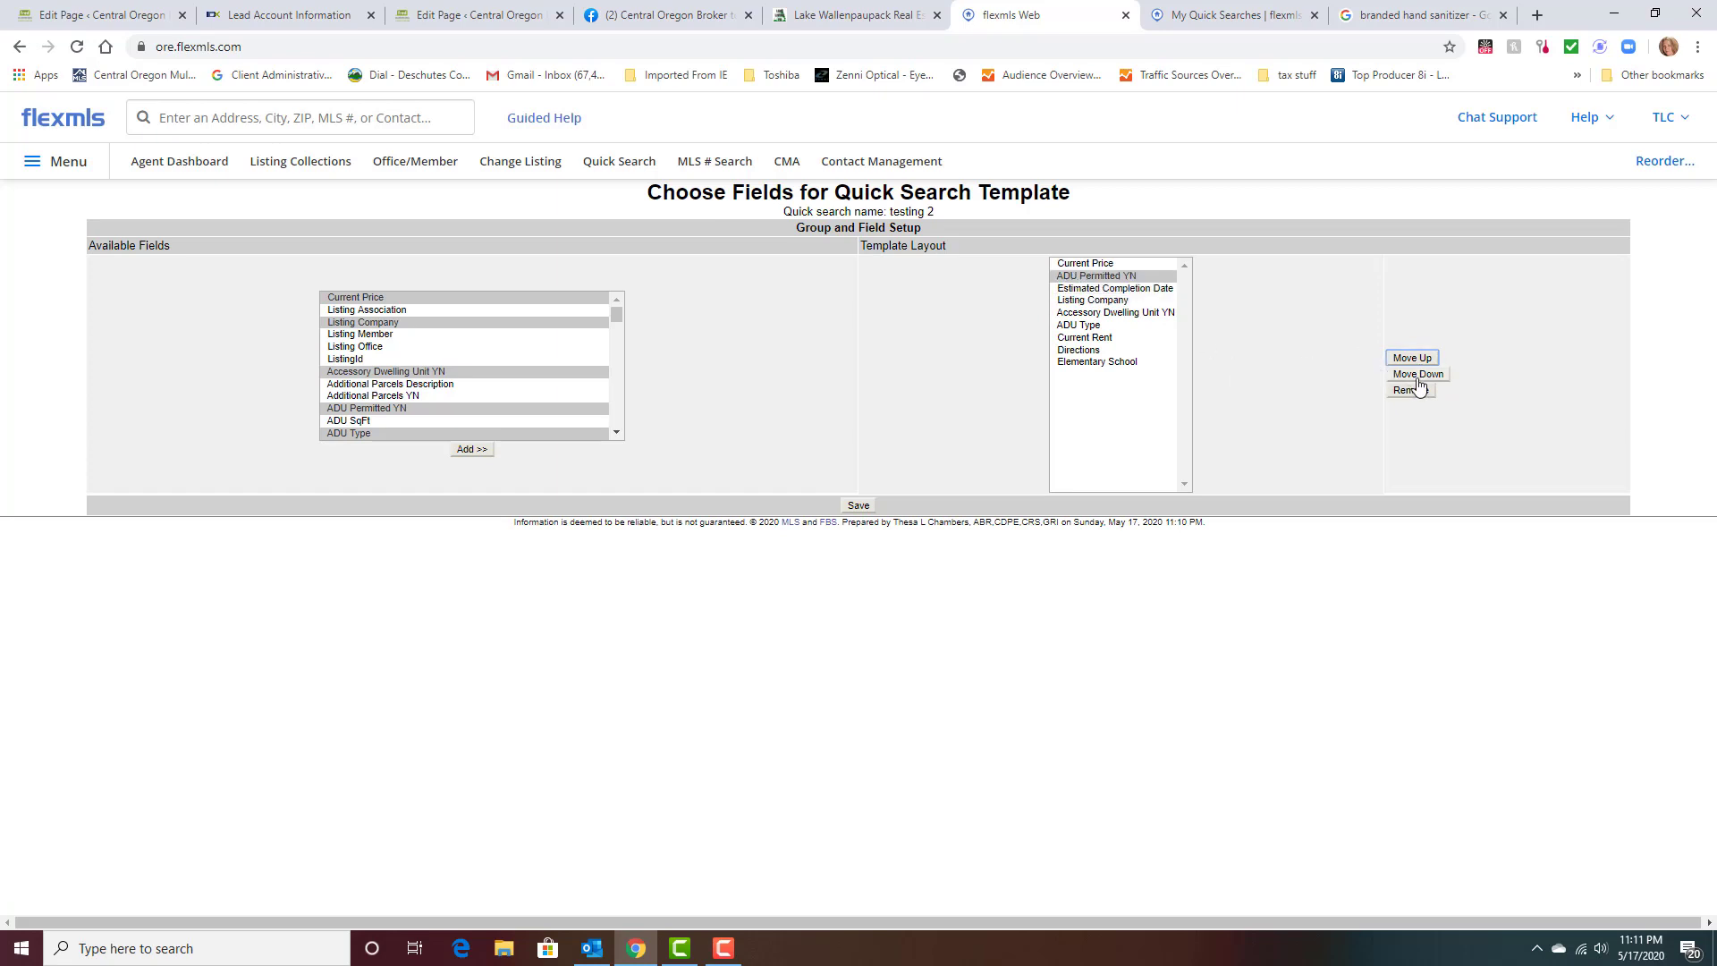
click(1418, 376)
click(1100, 326)
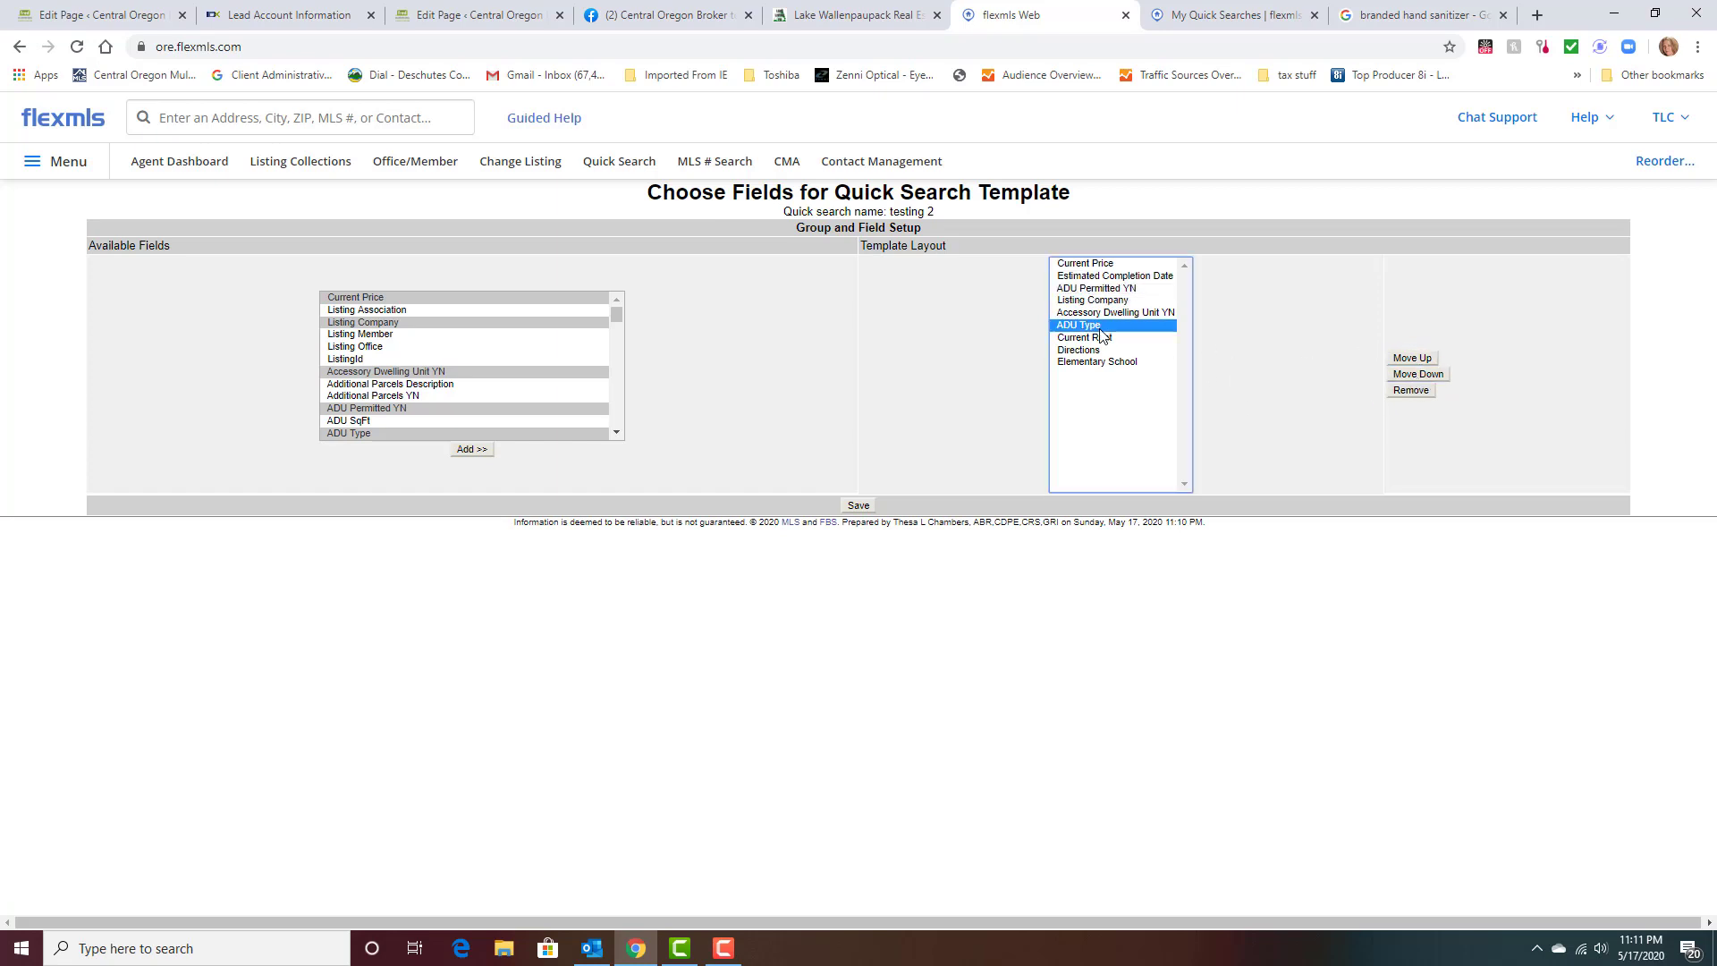
click(1410, 390)
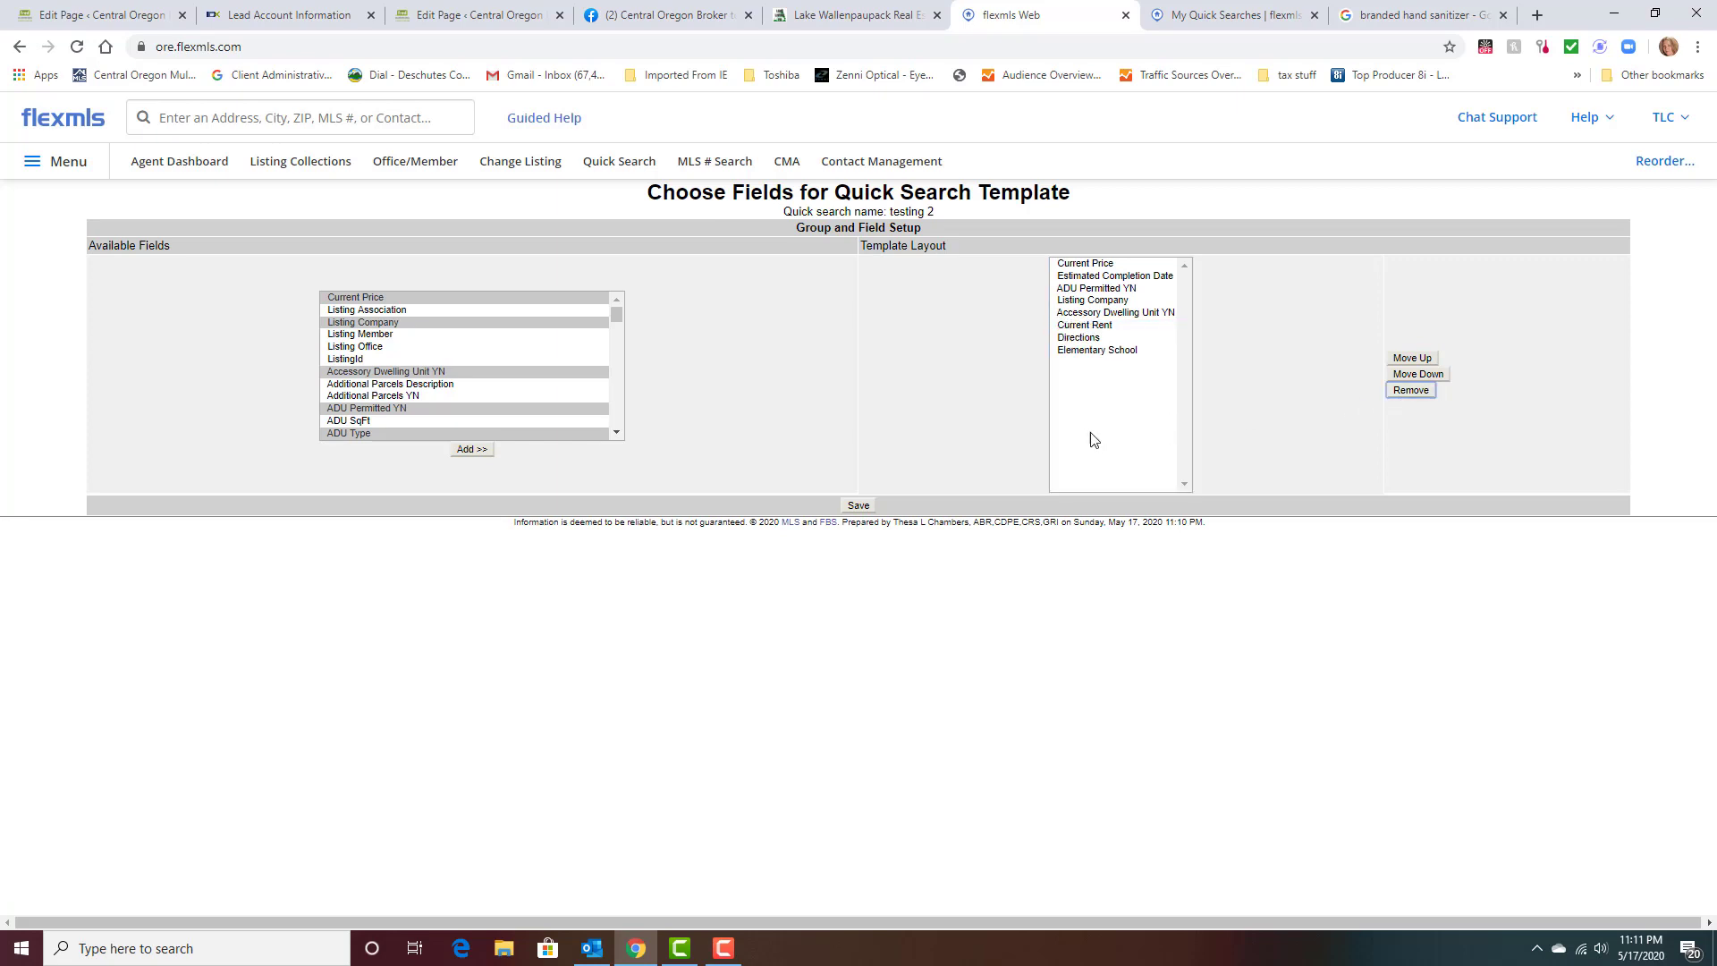
click(858, 507)
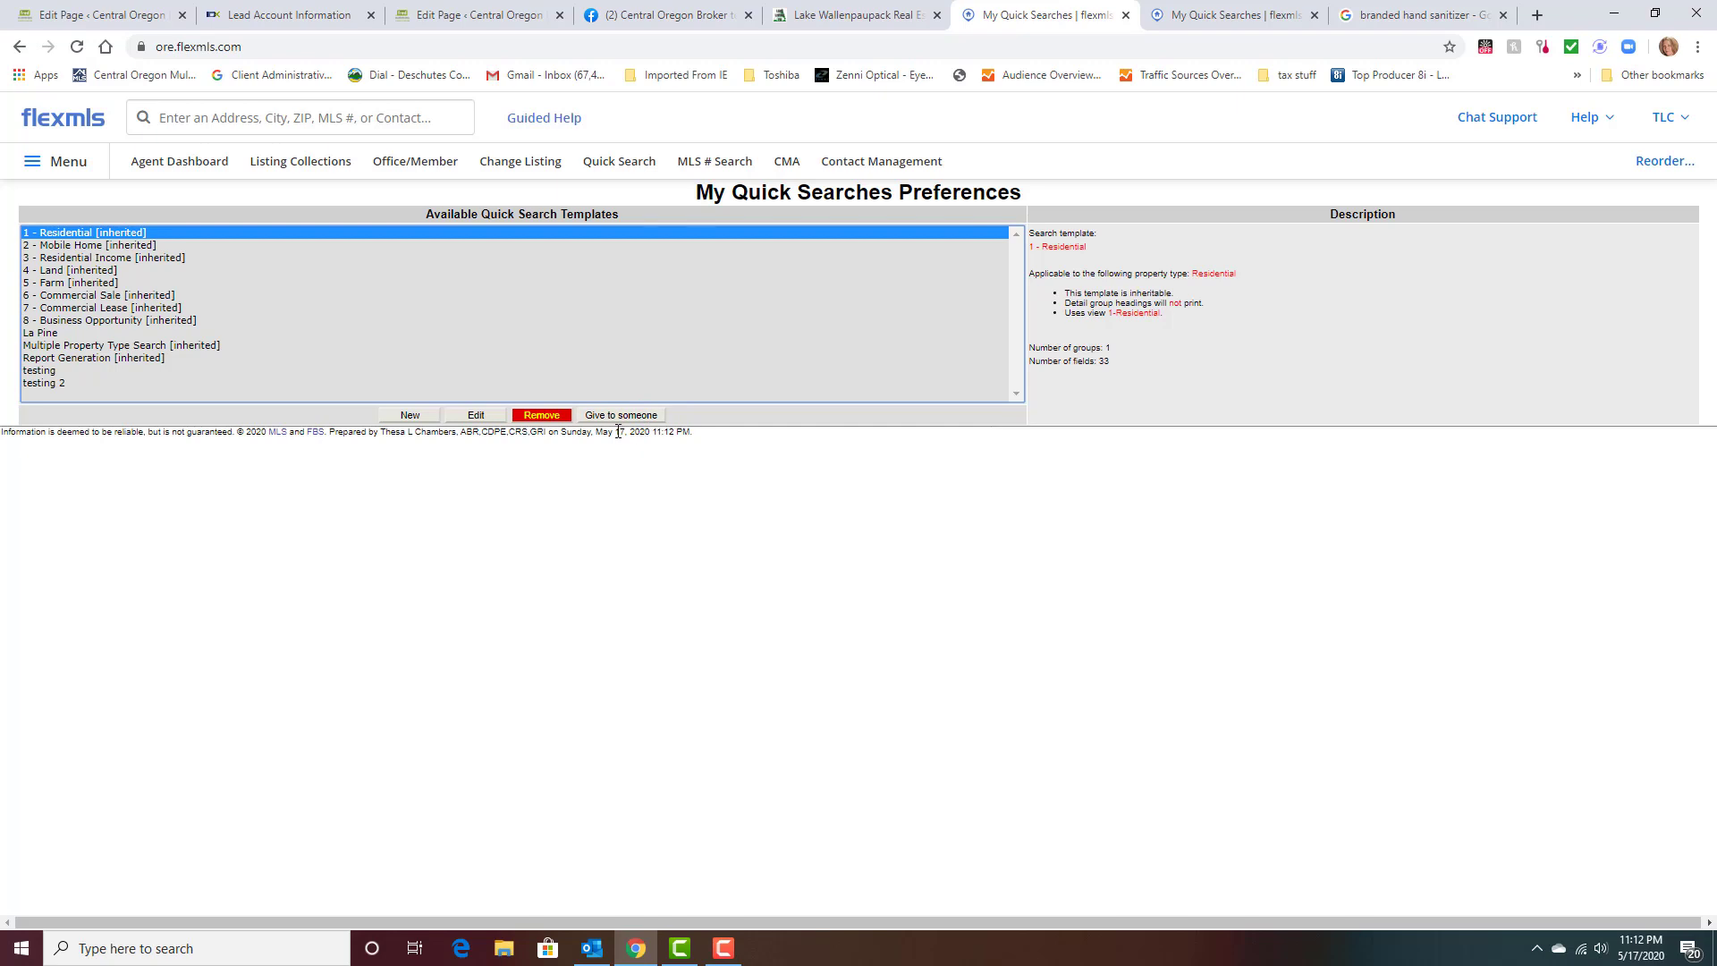
Begin giving the saved testing 2 template to another user.
click(621, 415)
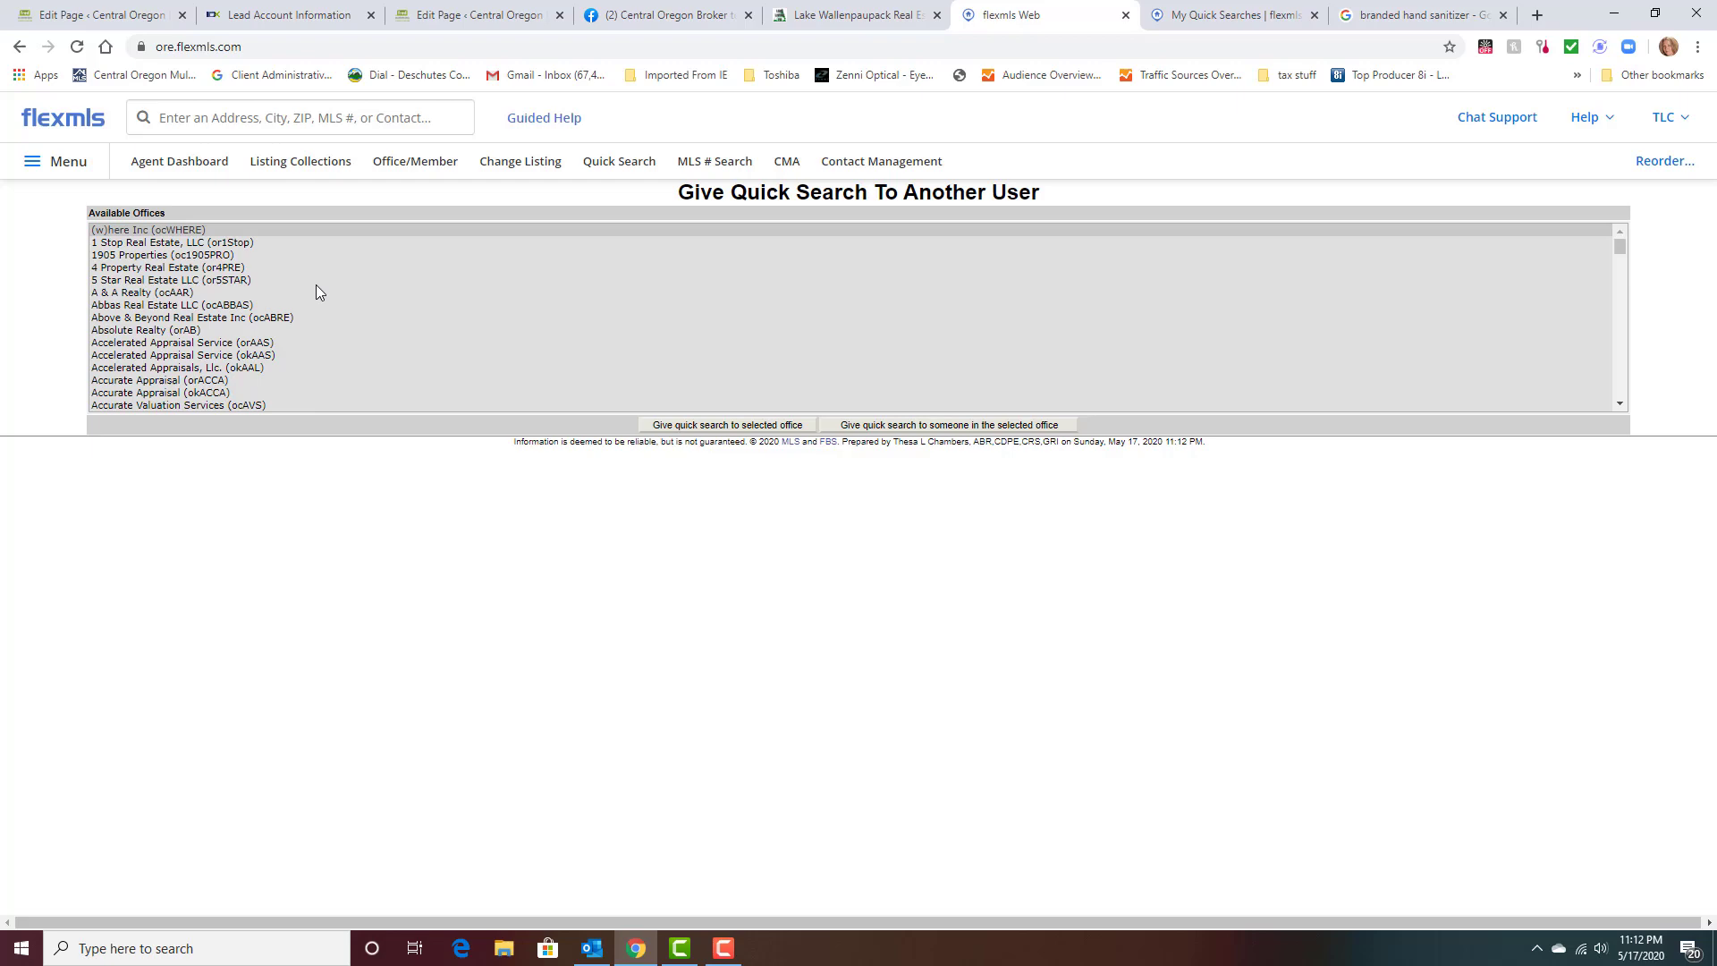
scroll(188, 295, down, 2)
scroll(187, 295, down, 2)
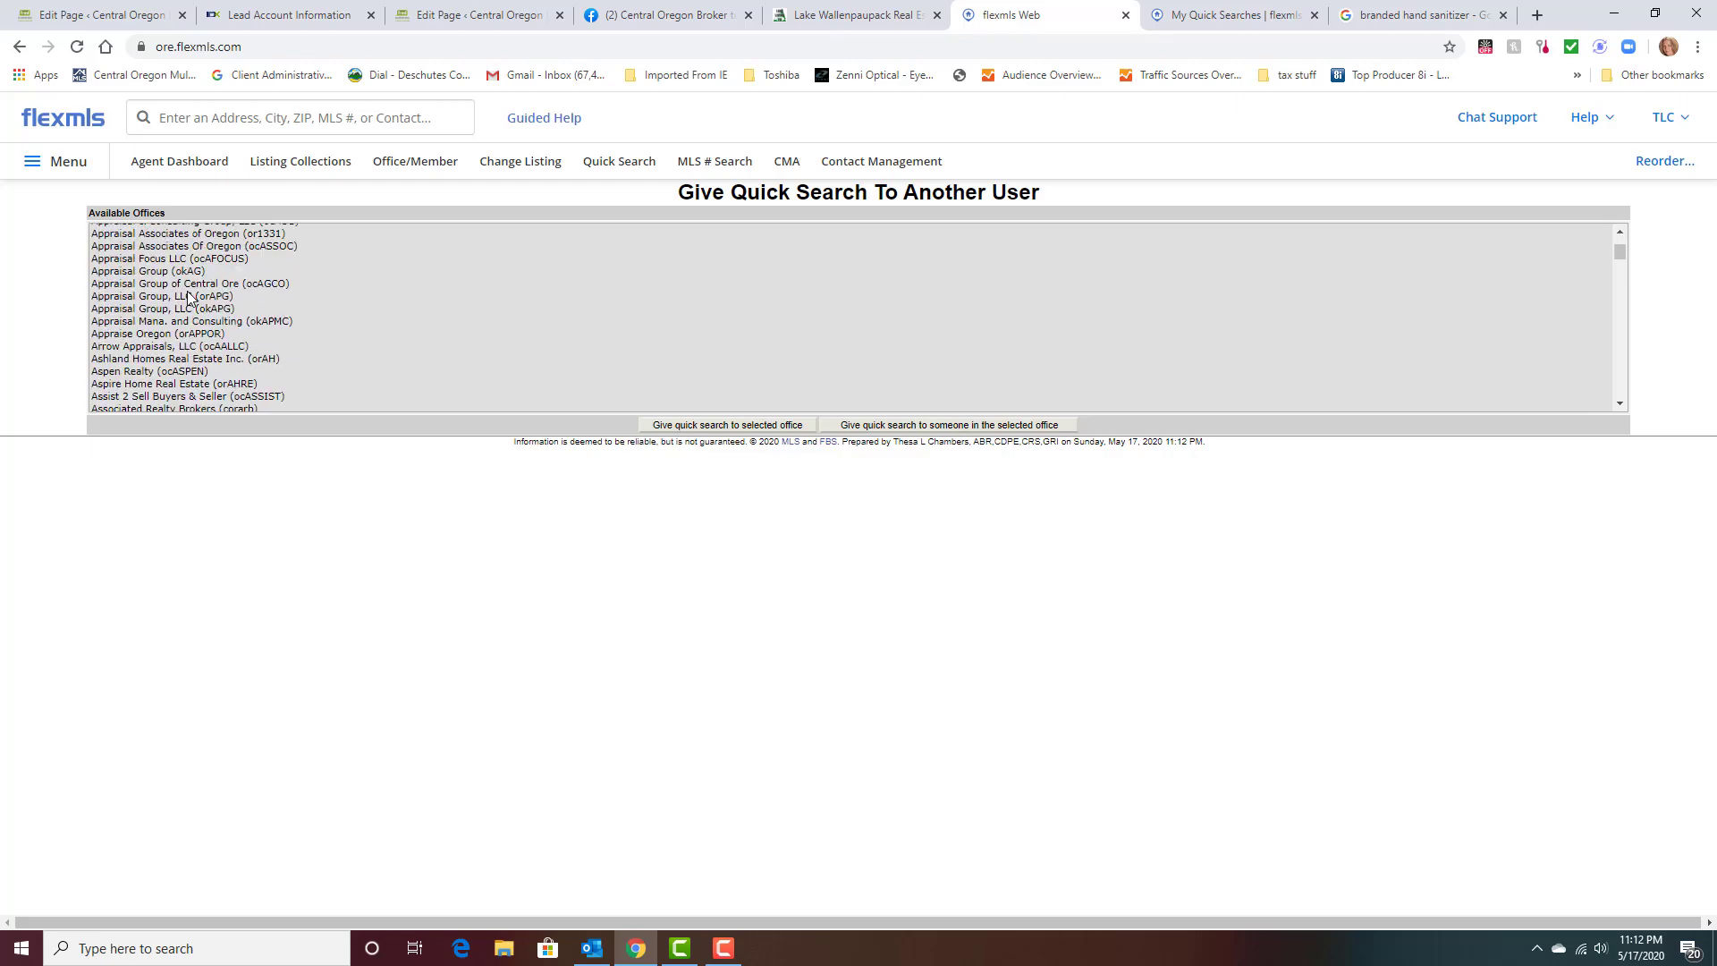
scroll(187, 295, down, 1)
scroll(190, 298, down, 2)
scroll(188, 300, down, 2)
scroll(189, 299, down, 2)
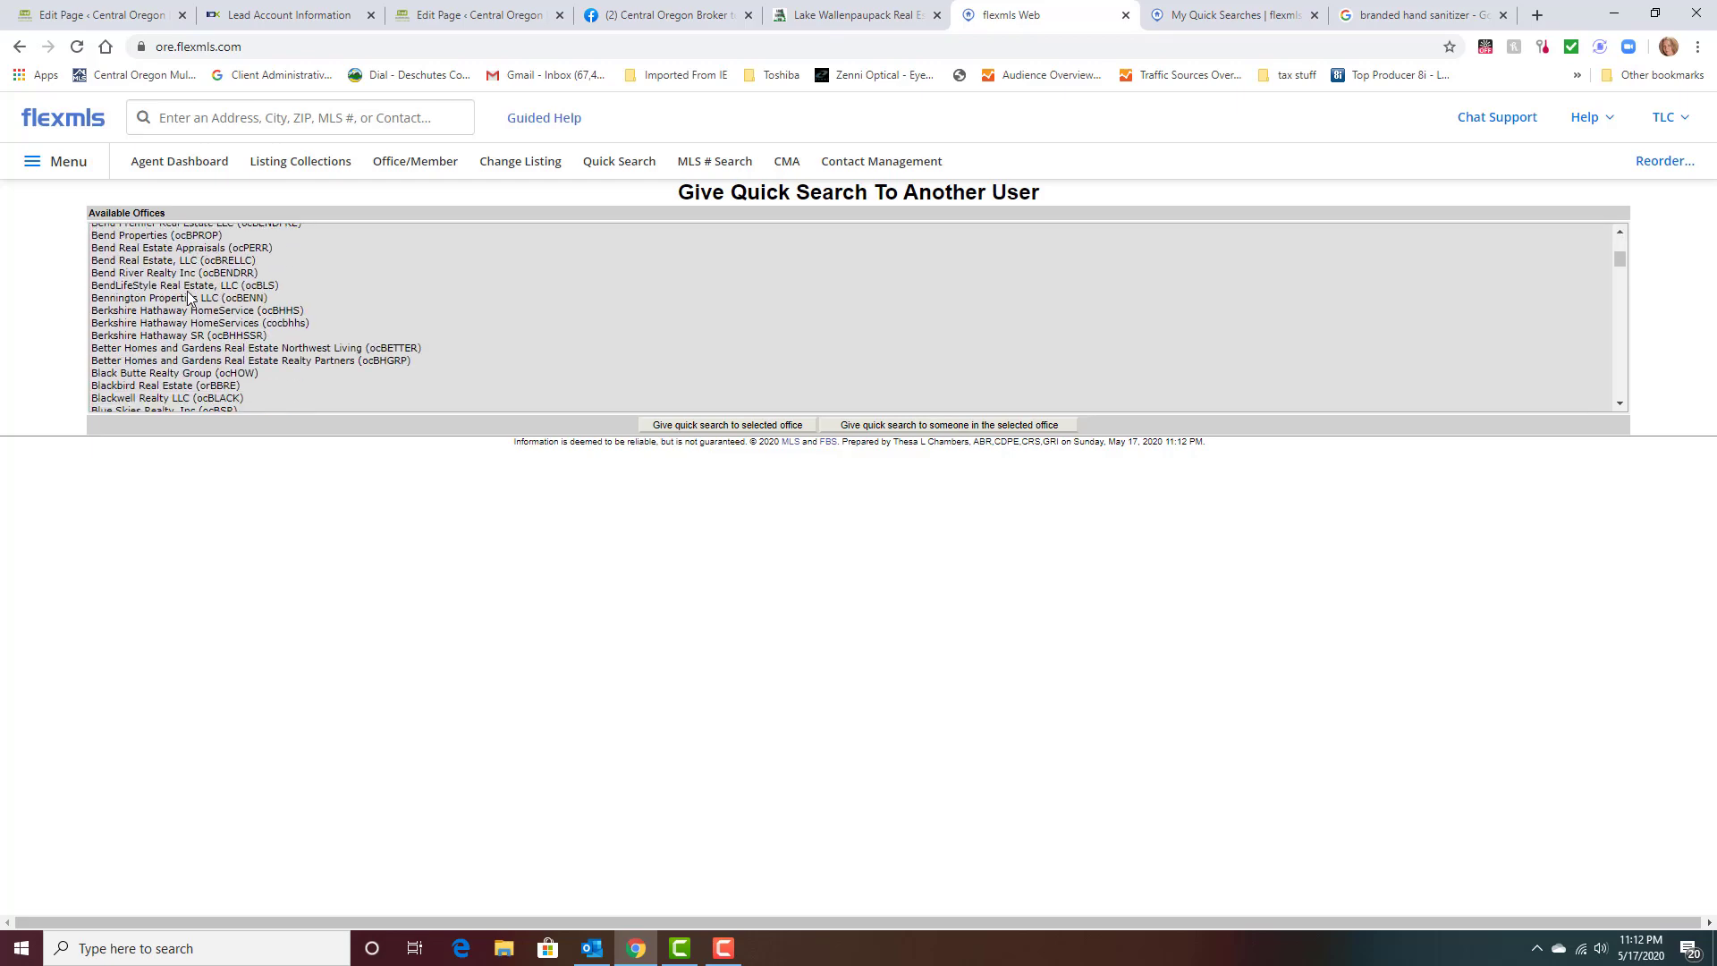
scroll(188, 298, down, 2)
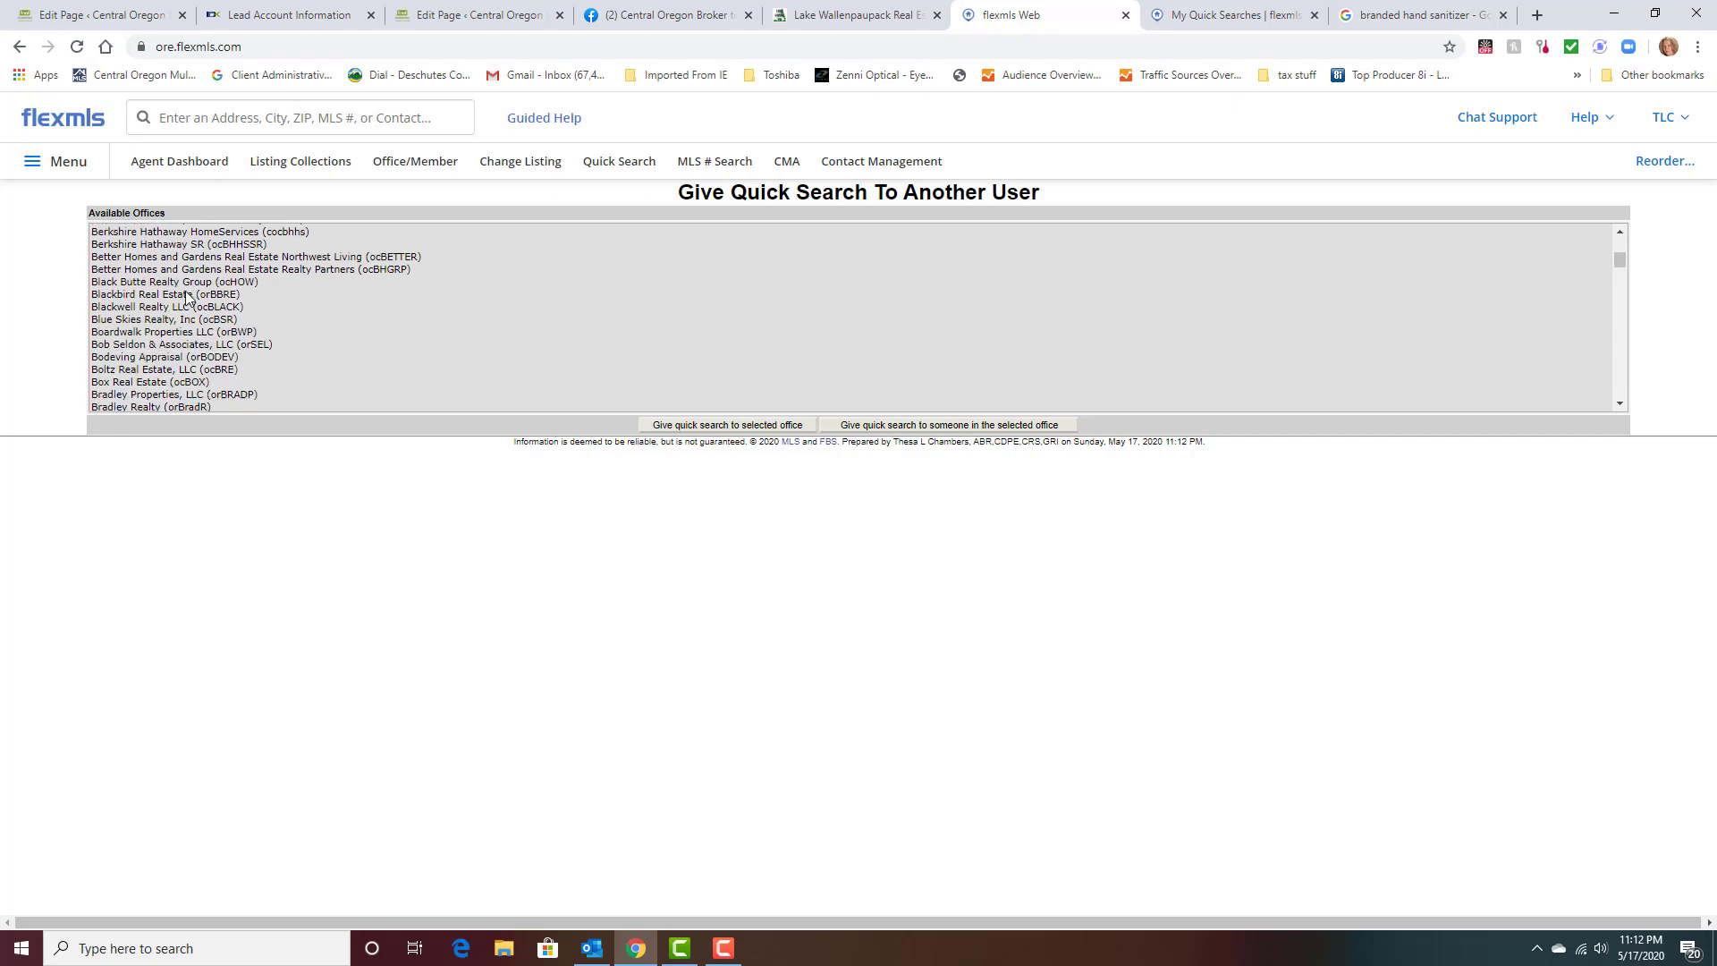
scroll(188, 299, down, 2)
scroll(188, 298, down, 2)
scroll(190, 300, down, 2)
Choose Fred Real Estate Group from Available Offices and list its members.
click(188, 298)
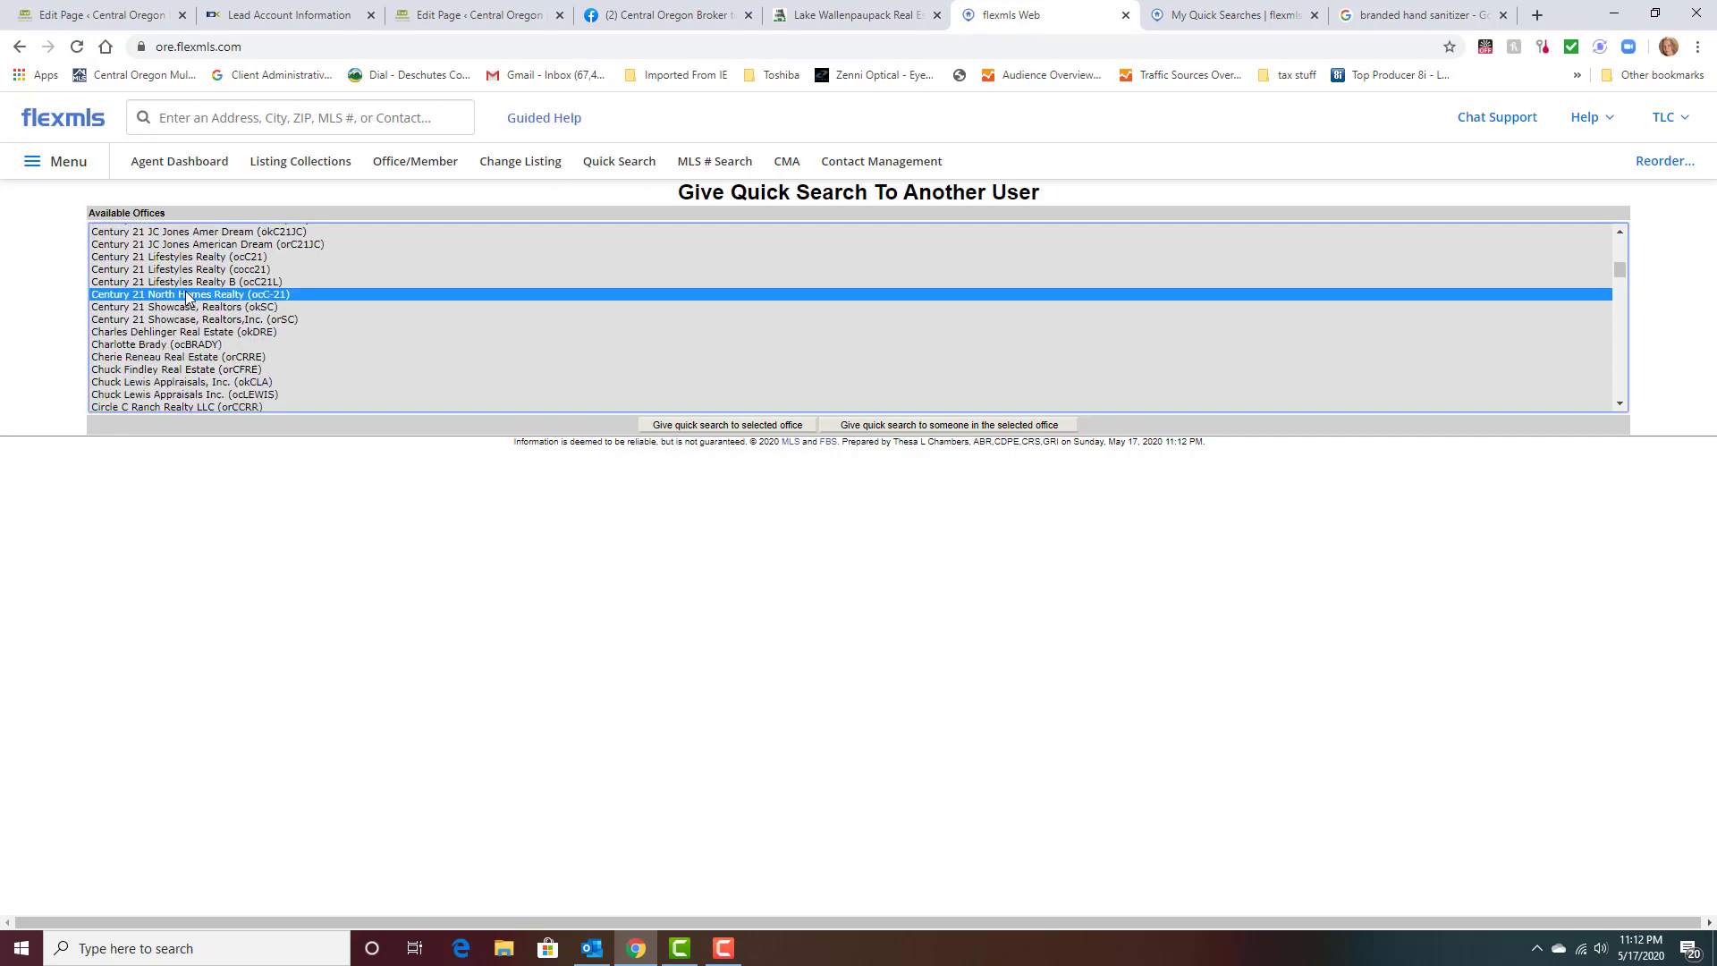
key(f)
key(Down)
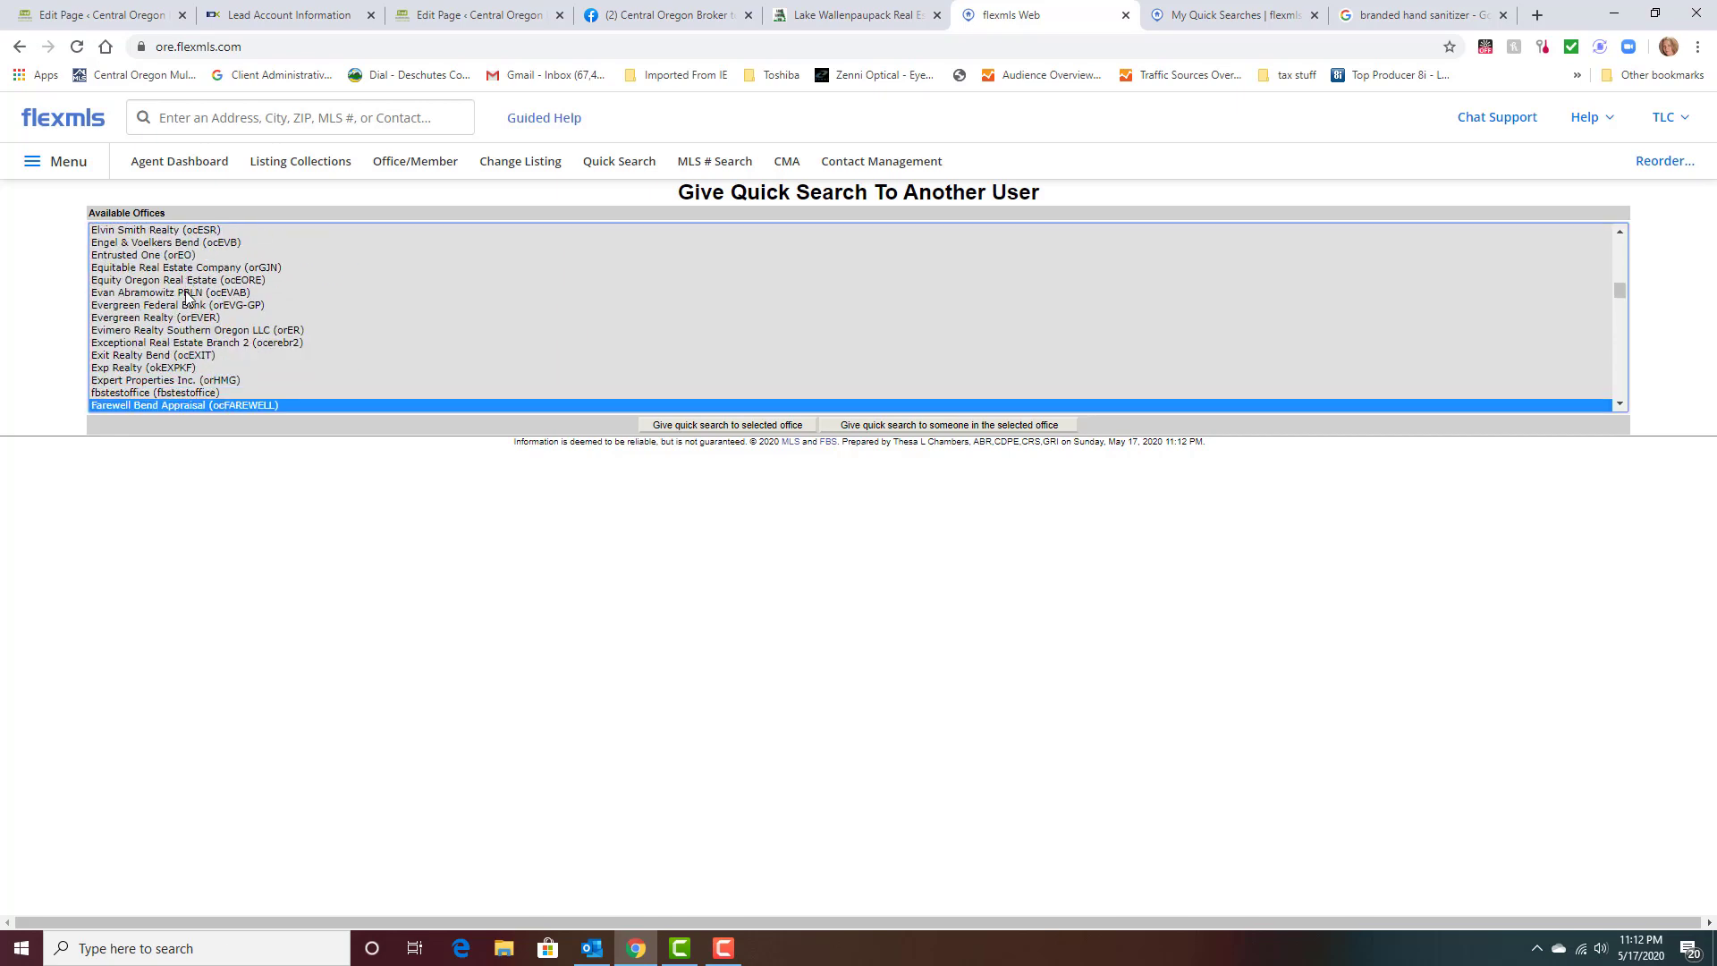
key(Down)
key(Down)
key(Down)
key(Down)
key(Down)
key(Down)
key(Down)
key(Down)
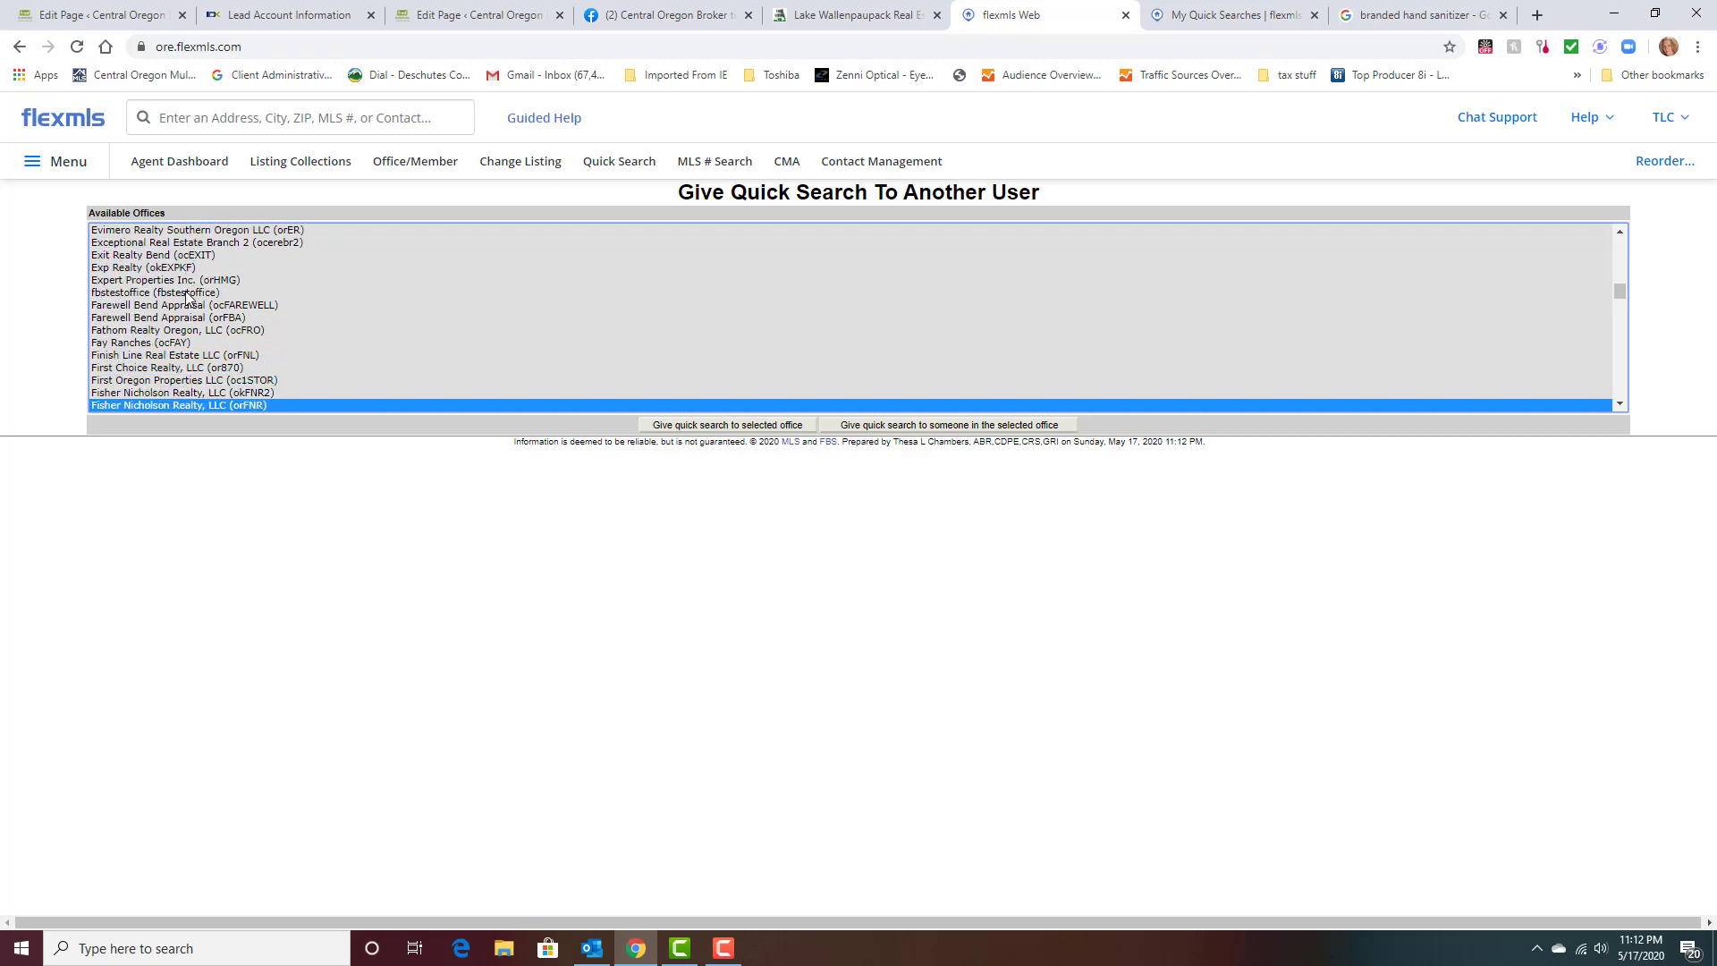
key(Down)
key(Down)
key(Down)
key(Down)
key(Down)
key(Down)
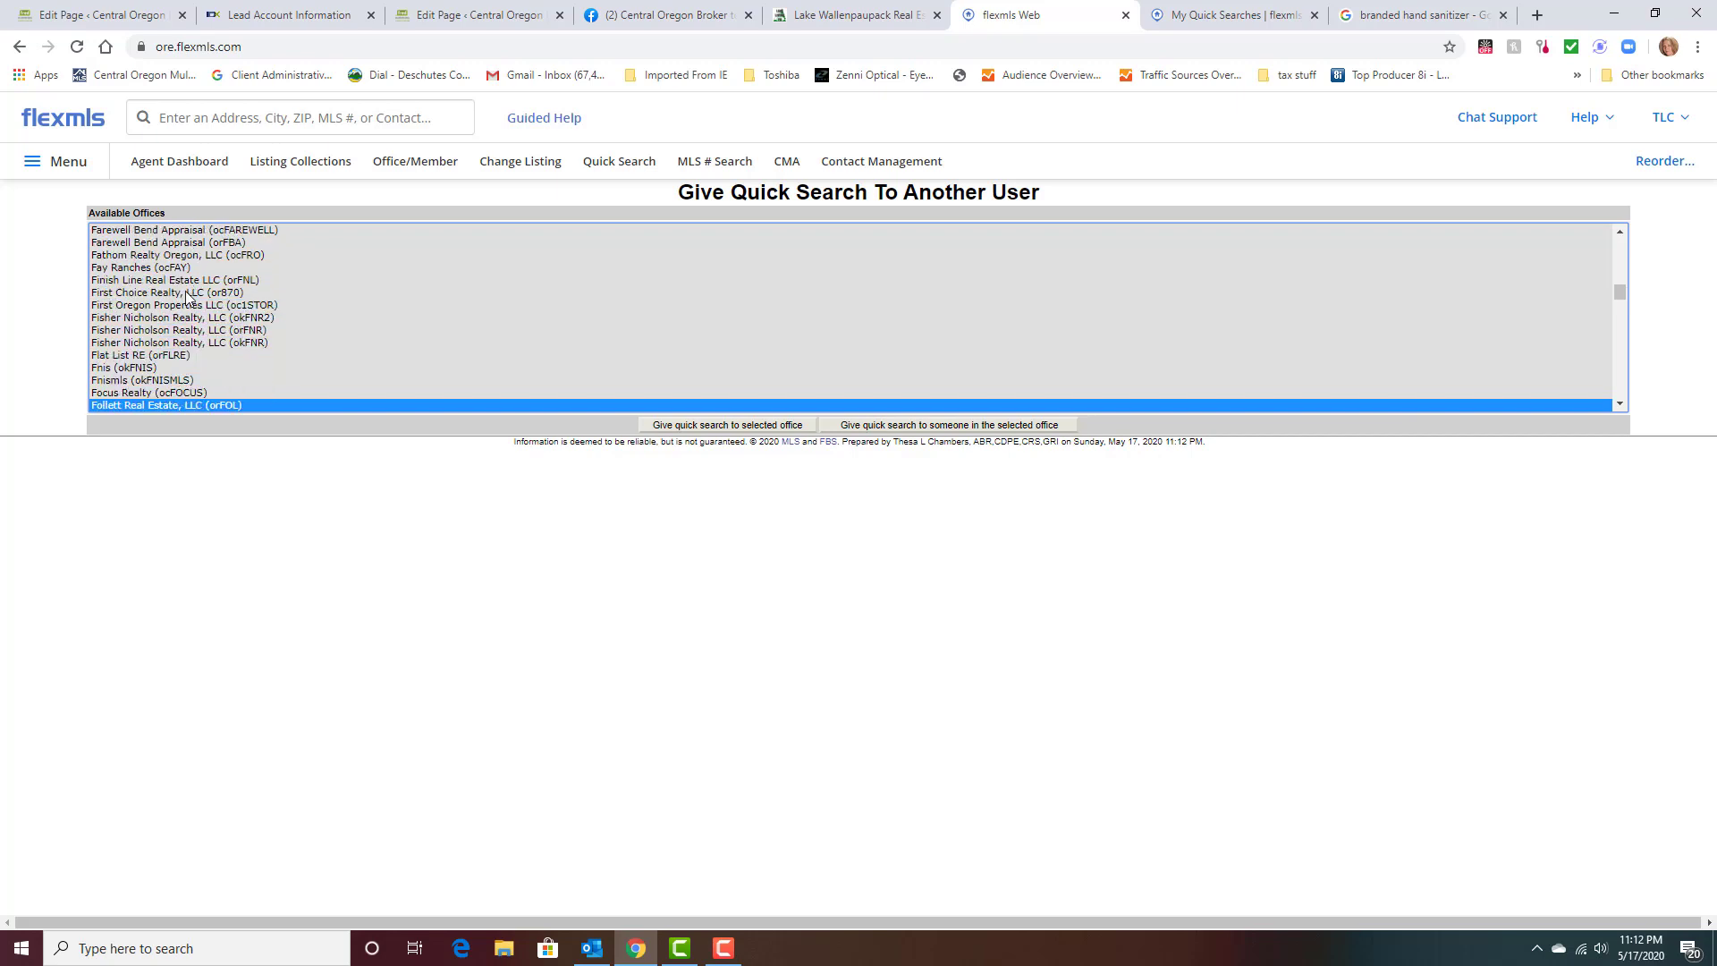
key(Down)
key(Down)
key(Down)
key(Down)
key(Down)
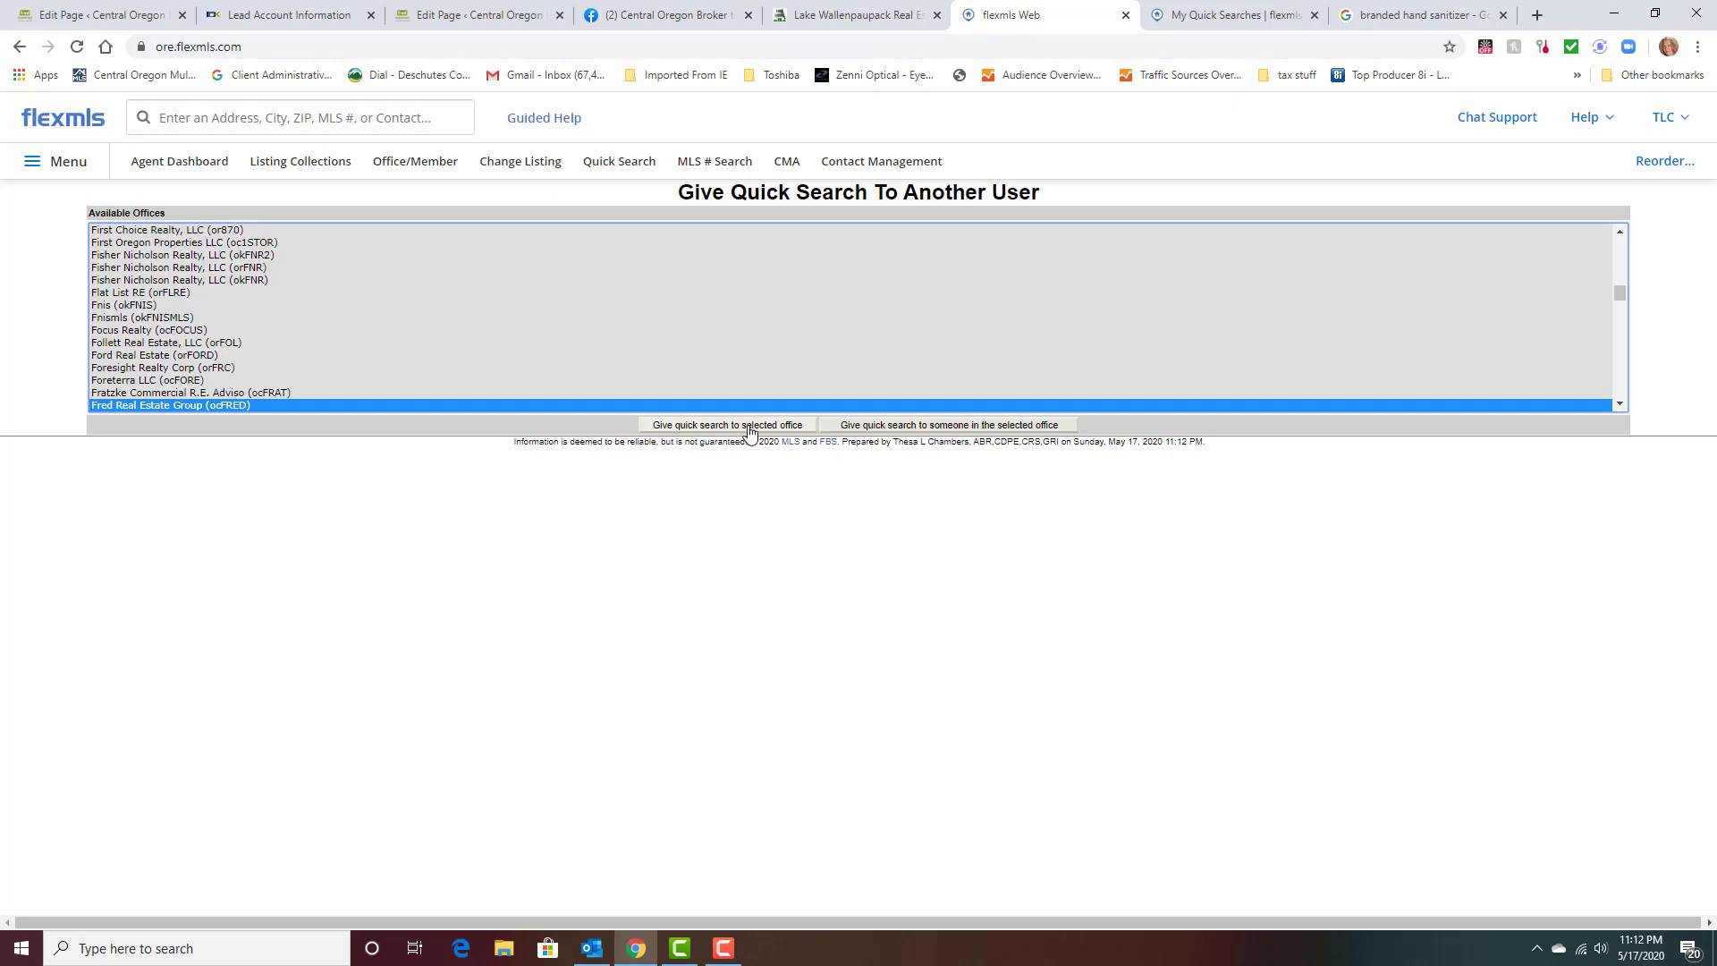
click(865, 430)
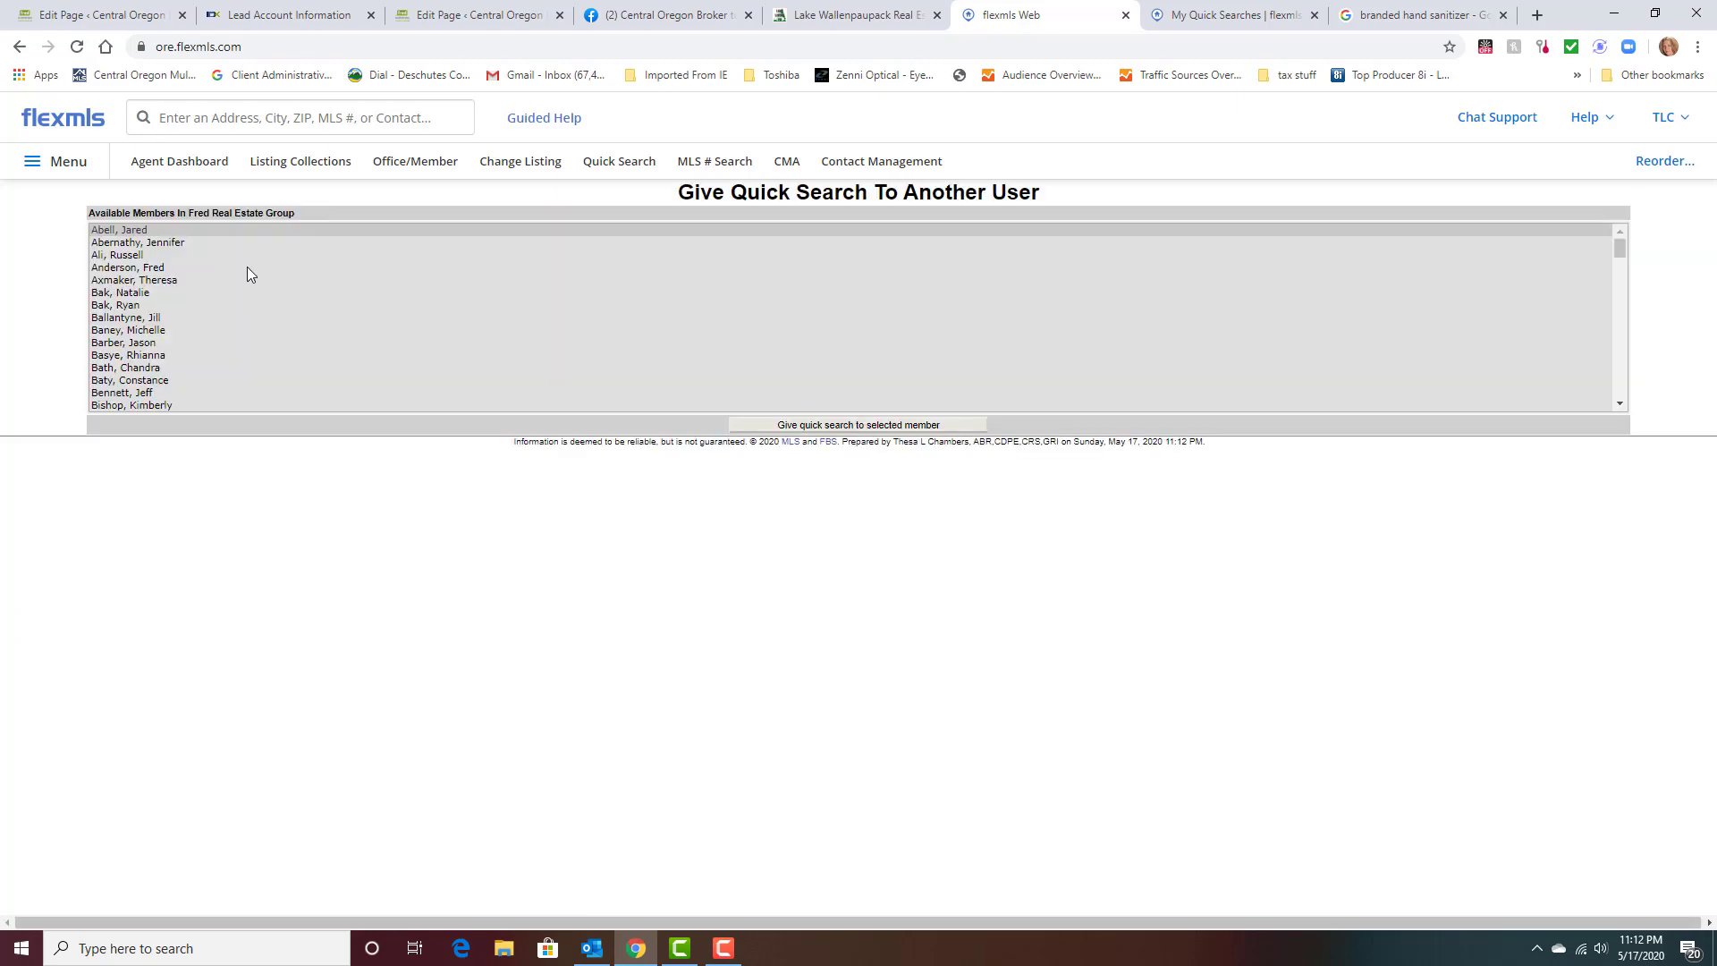
scroll(202, 266, down, 3)
scroll(202, 267, down, 3)
scroll(202, 267, down, 3)
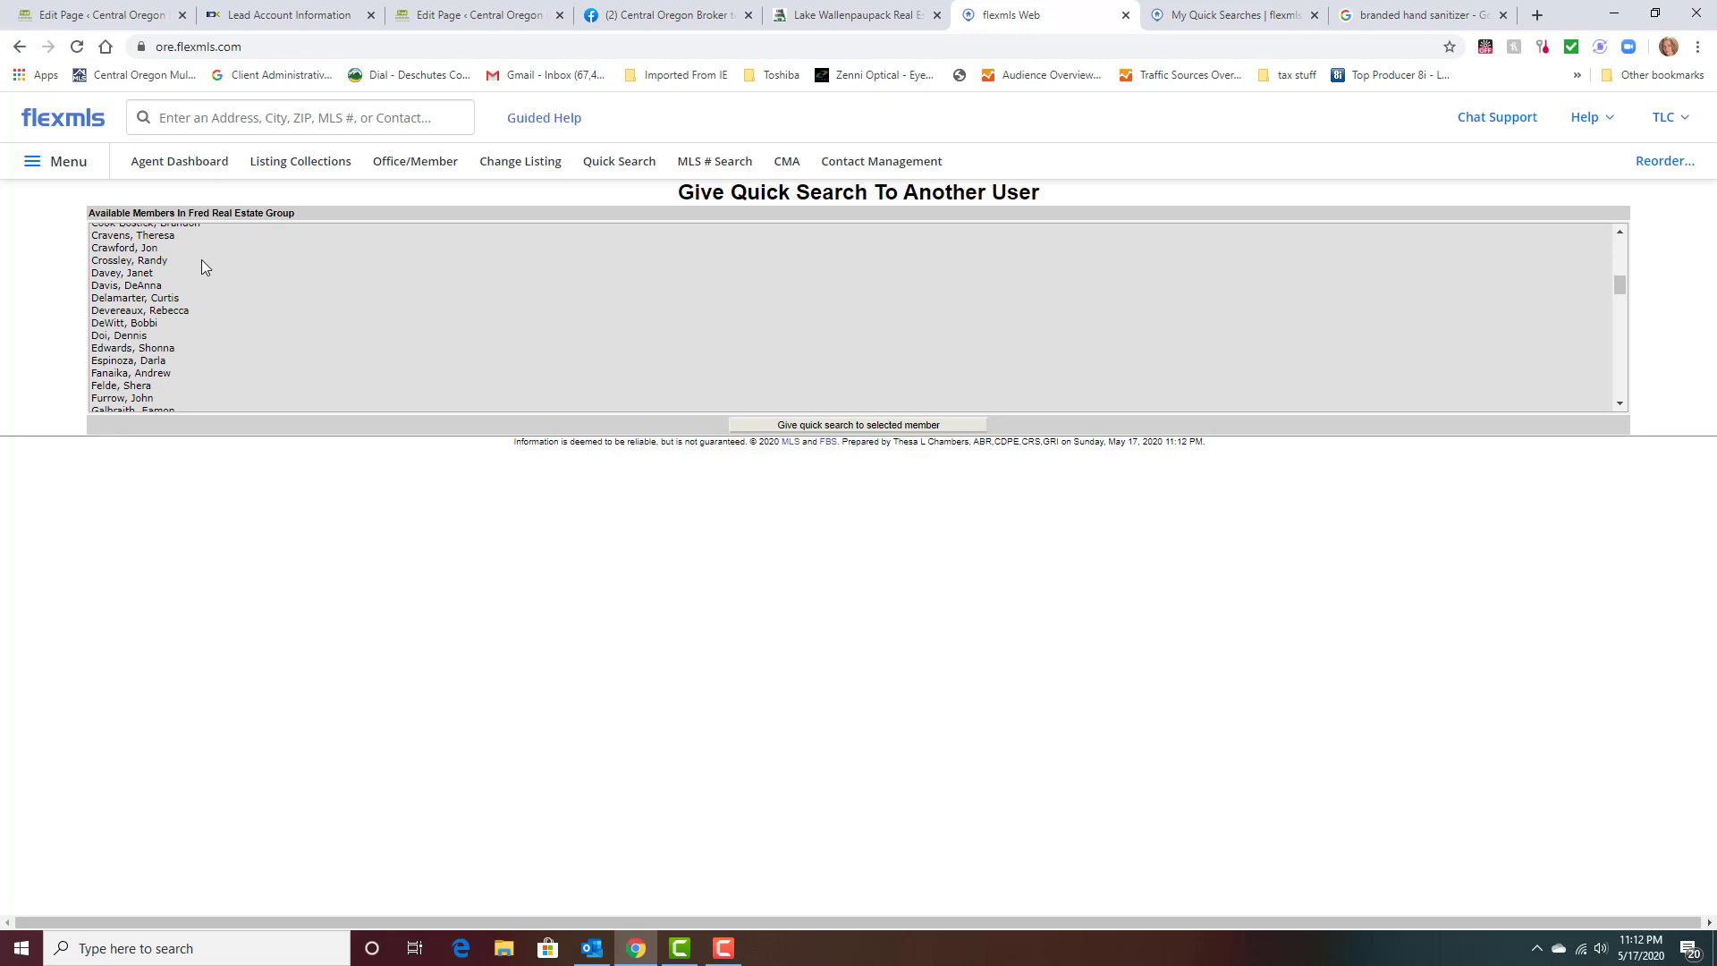
scroll(201, 266, down, 3)
scroll(202, 267, down, 3)
scroll(201, 267, up, 9)
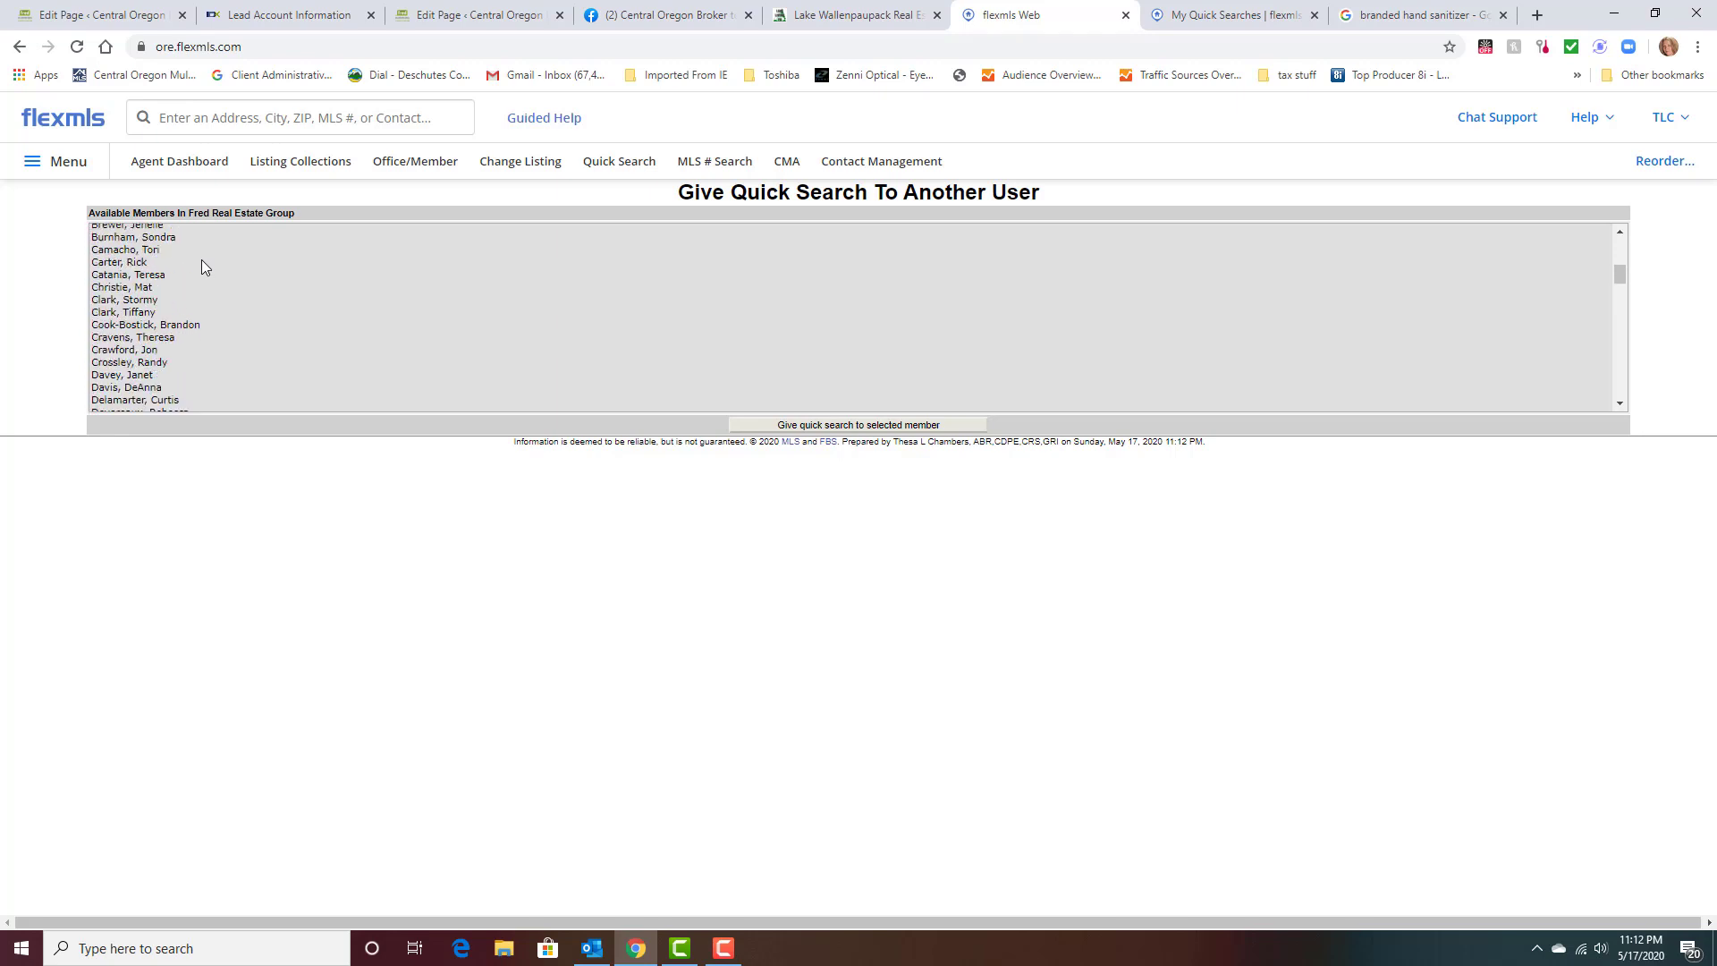
scroll(201, 264, up, 3)
scroll(134, 322, up, 1)
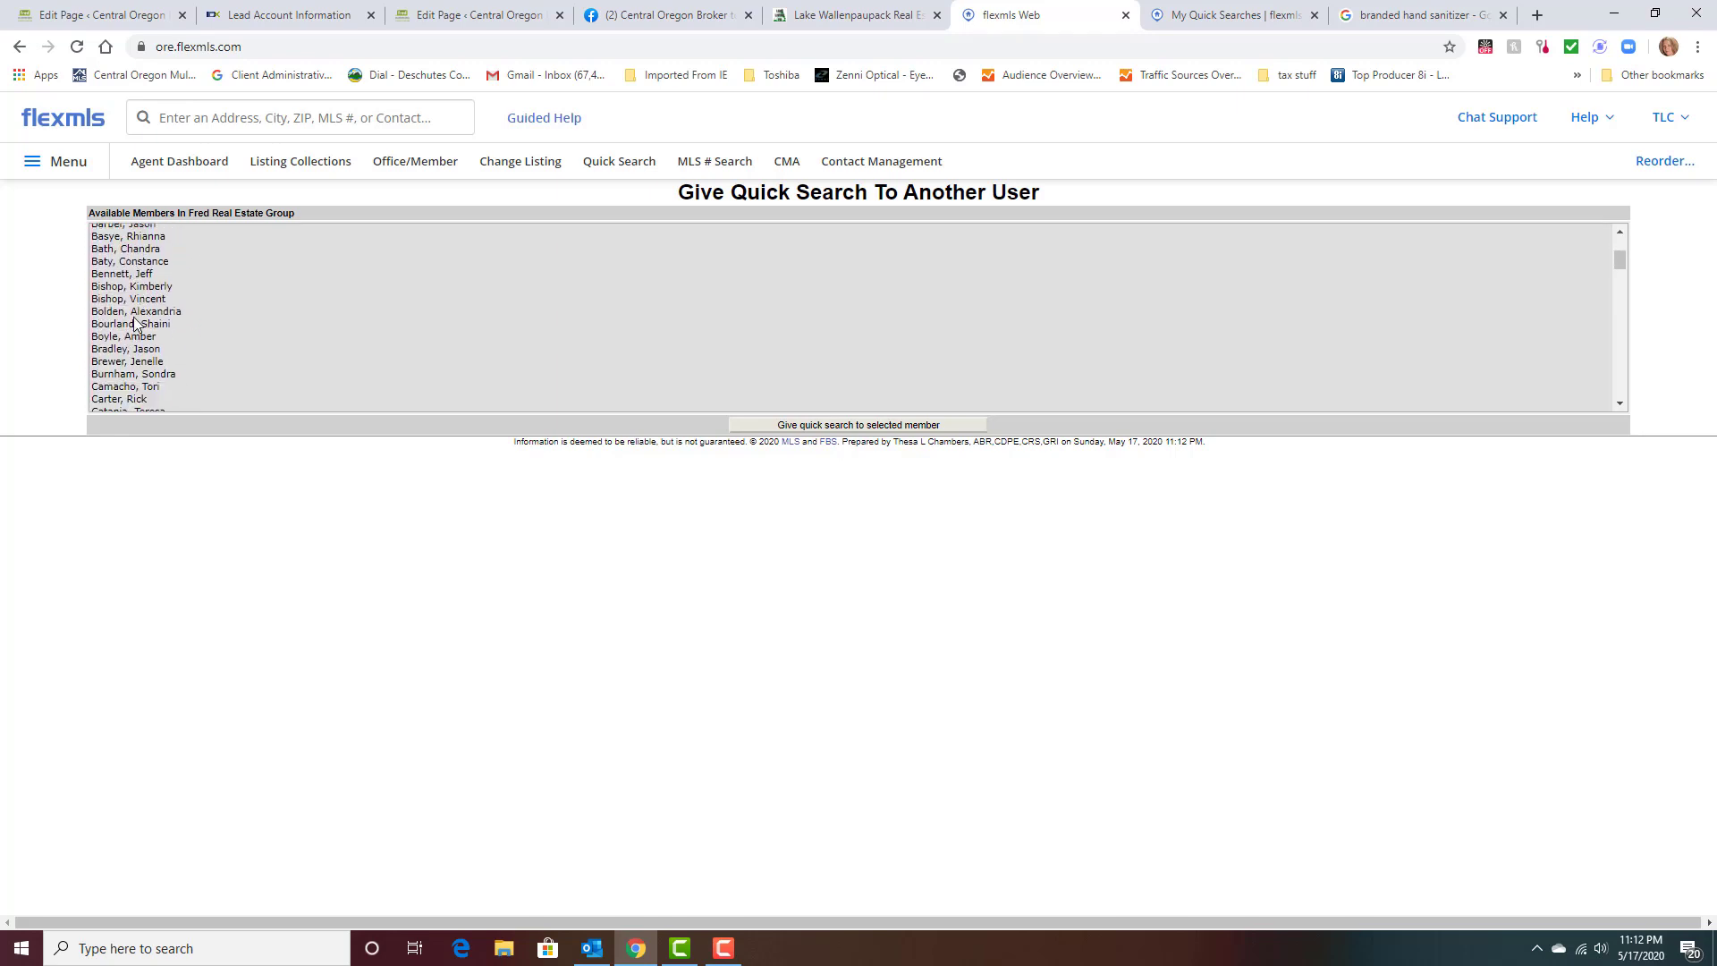
scroll(136, 323, down, 1)
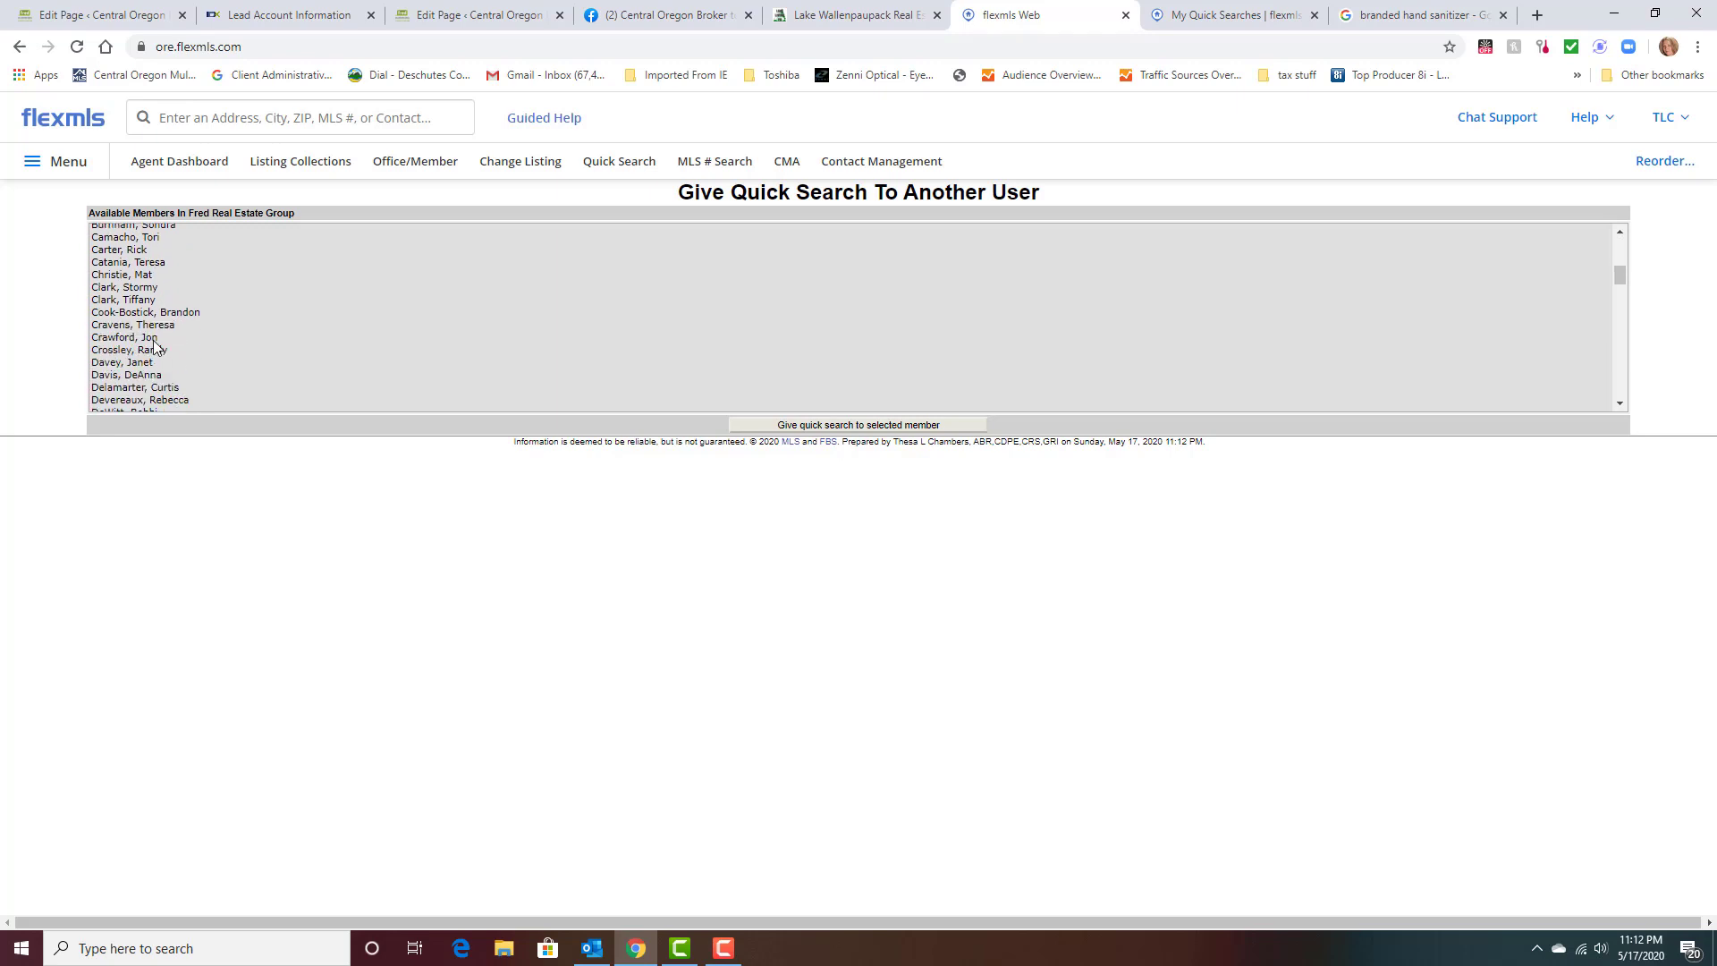
scroll(152, 336, up, 1)
scroll(151, 329, up, 1)
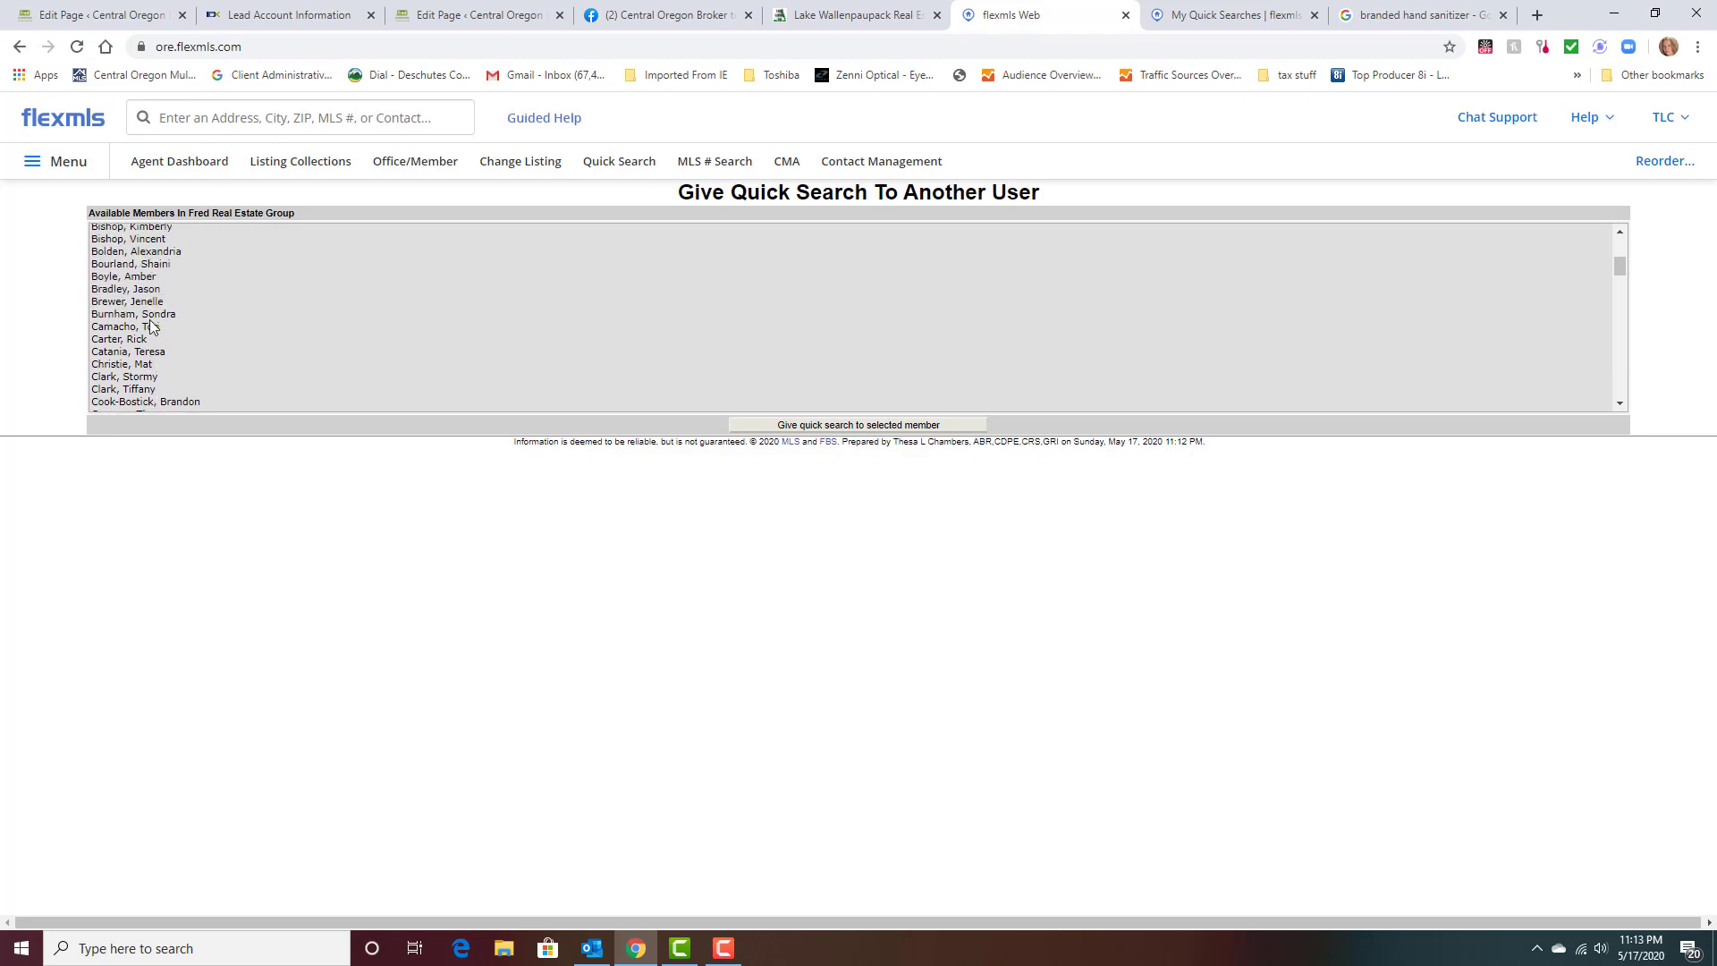
scroll(151, 327, down, 2)
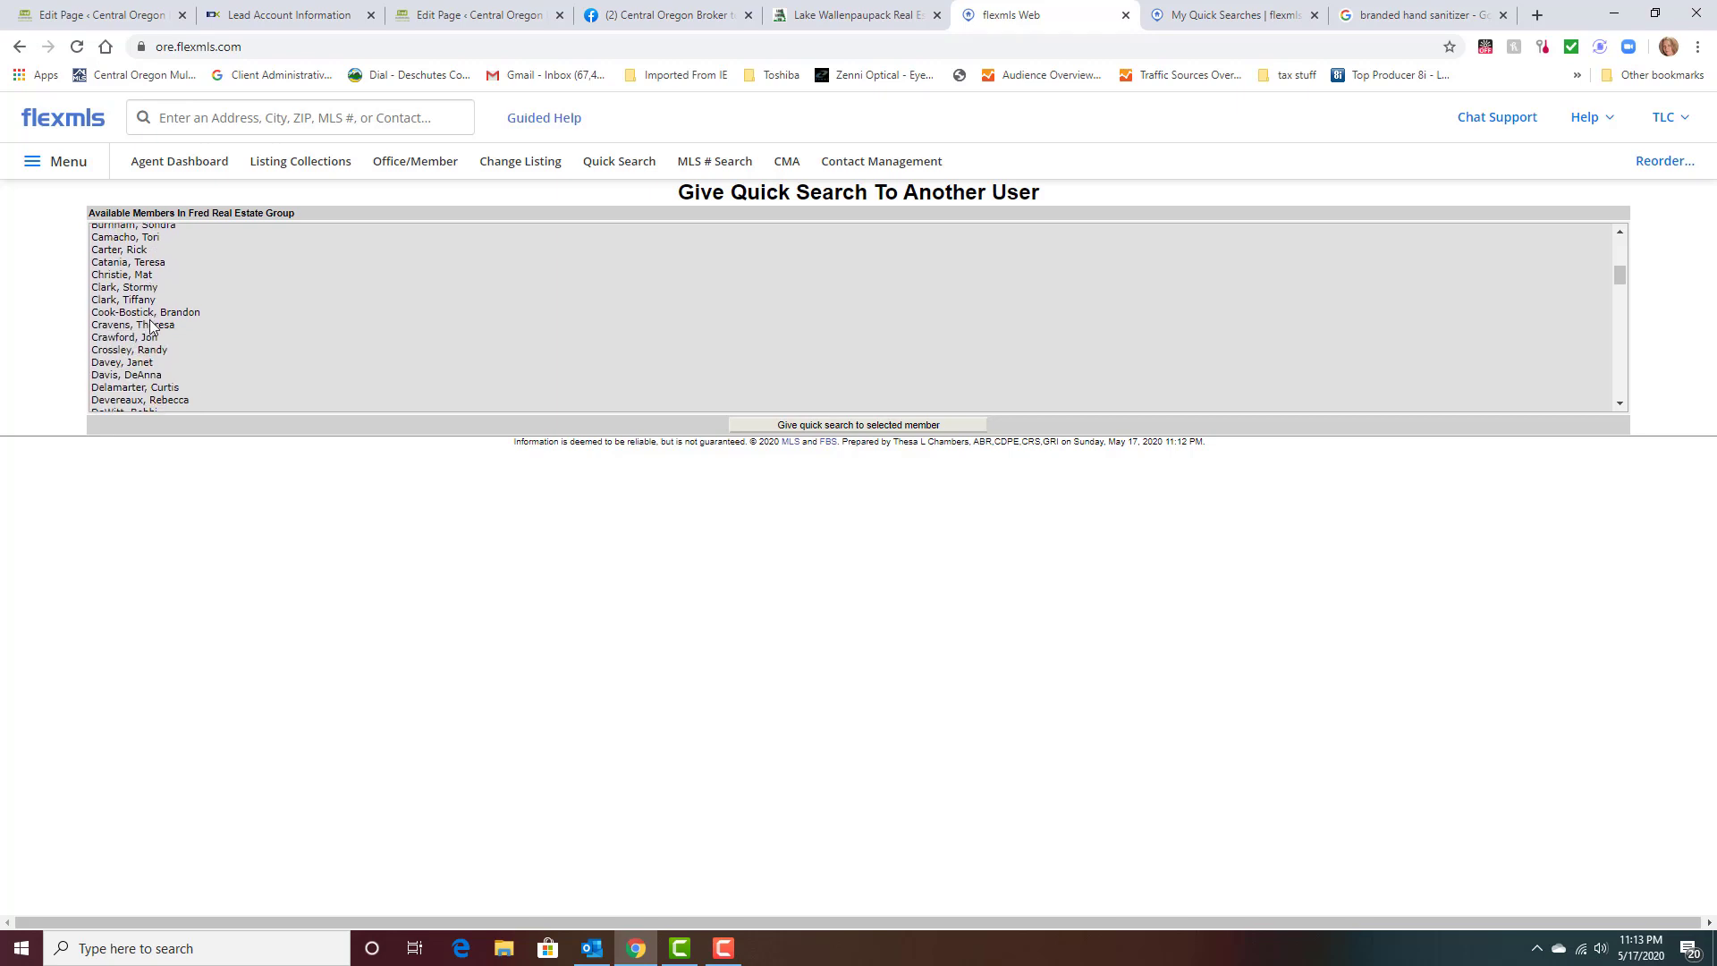
scroll(151, 326, up, 2)
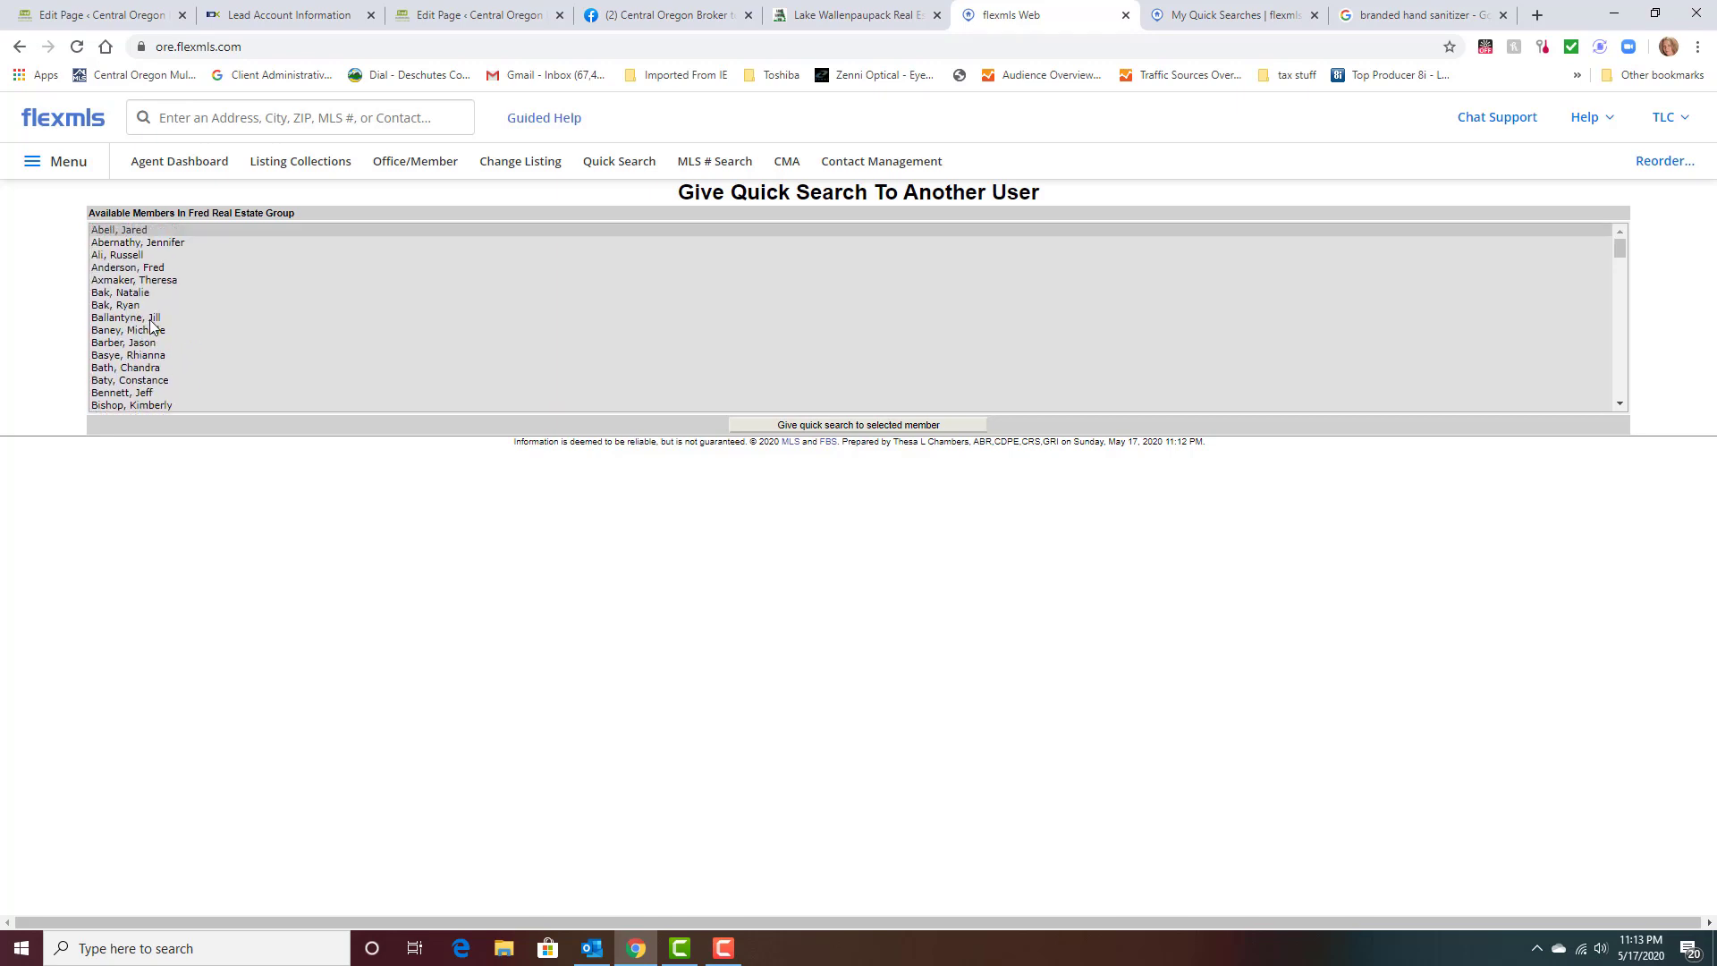
scroll(151, 326, down, 2)
scroll(152, 326, down, 1)
scroll(152, 326, down, 1)
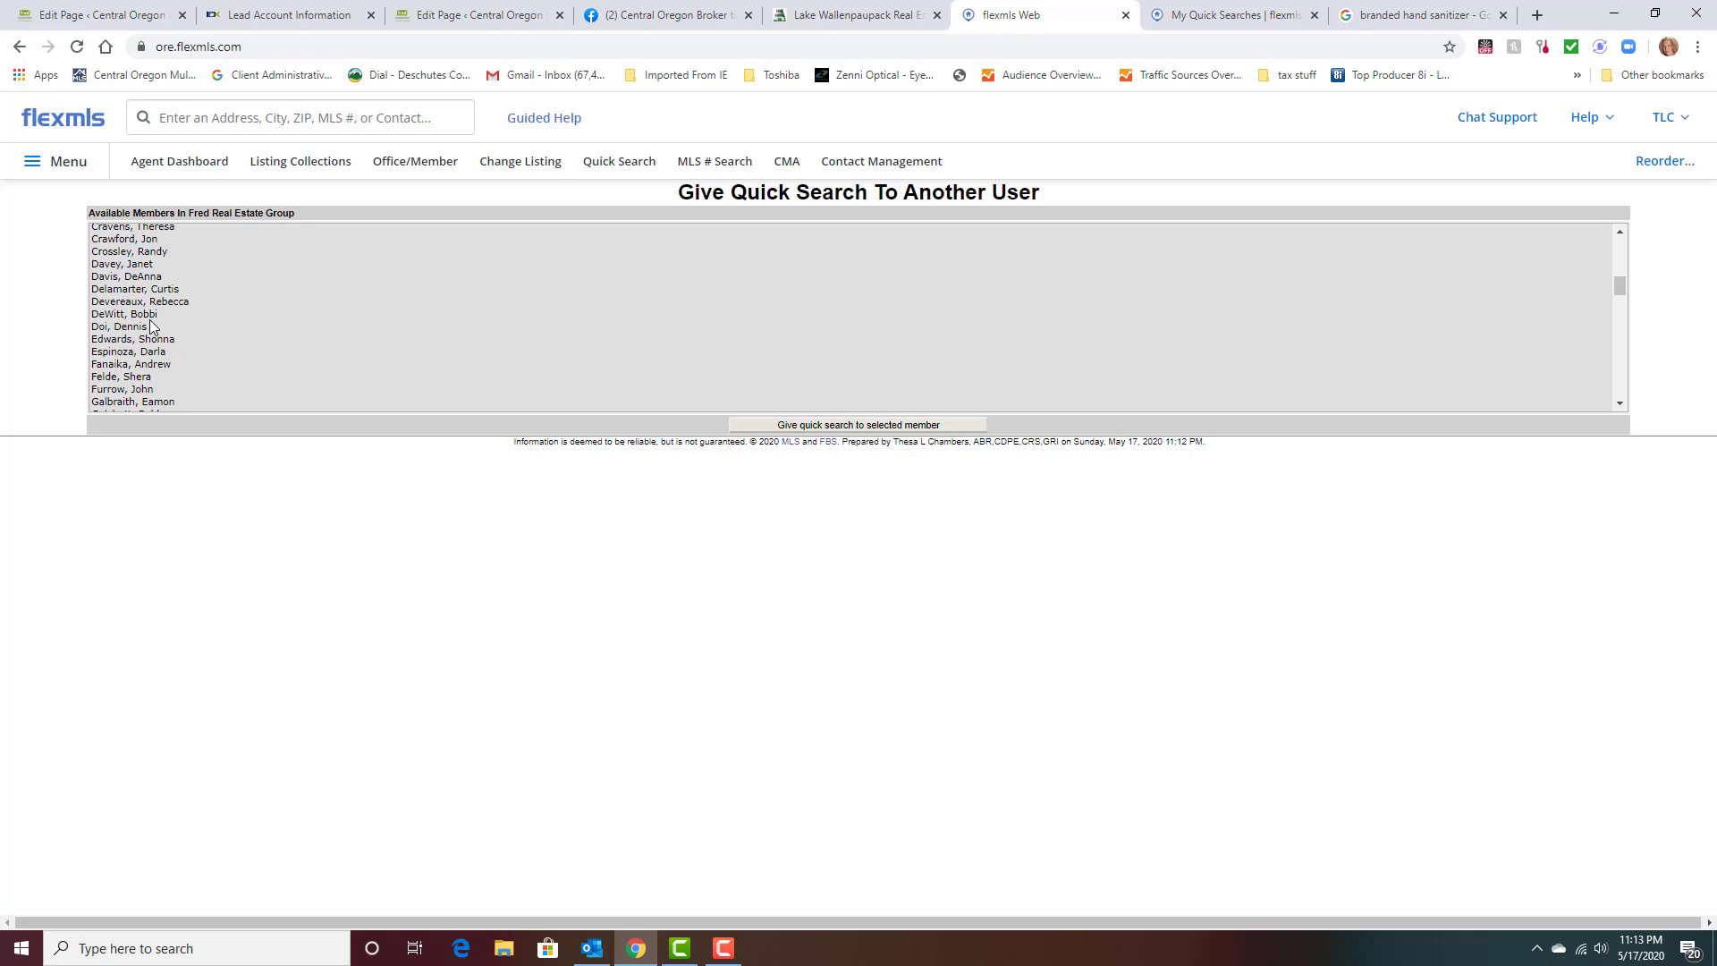
scroll(153, 328, down, 1)
scroll(152, 326, down, 1)
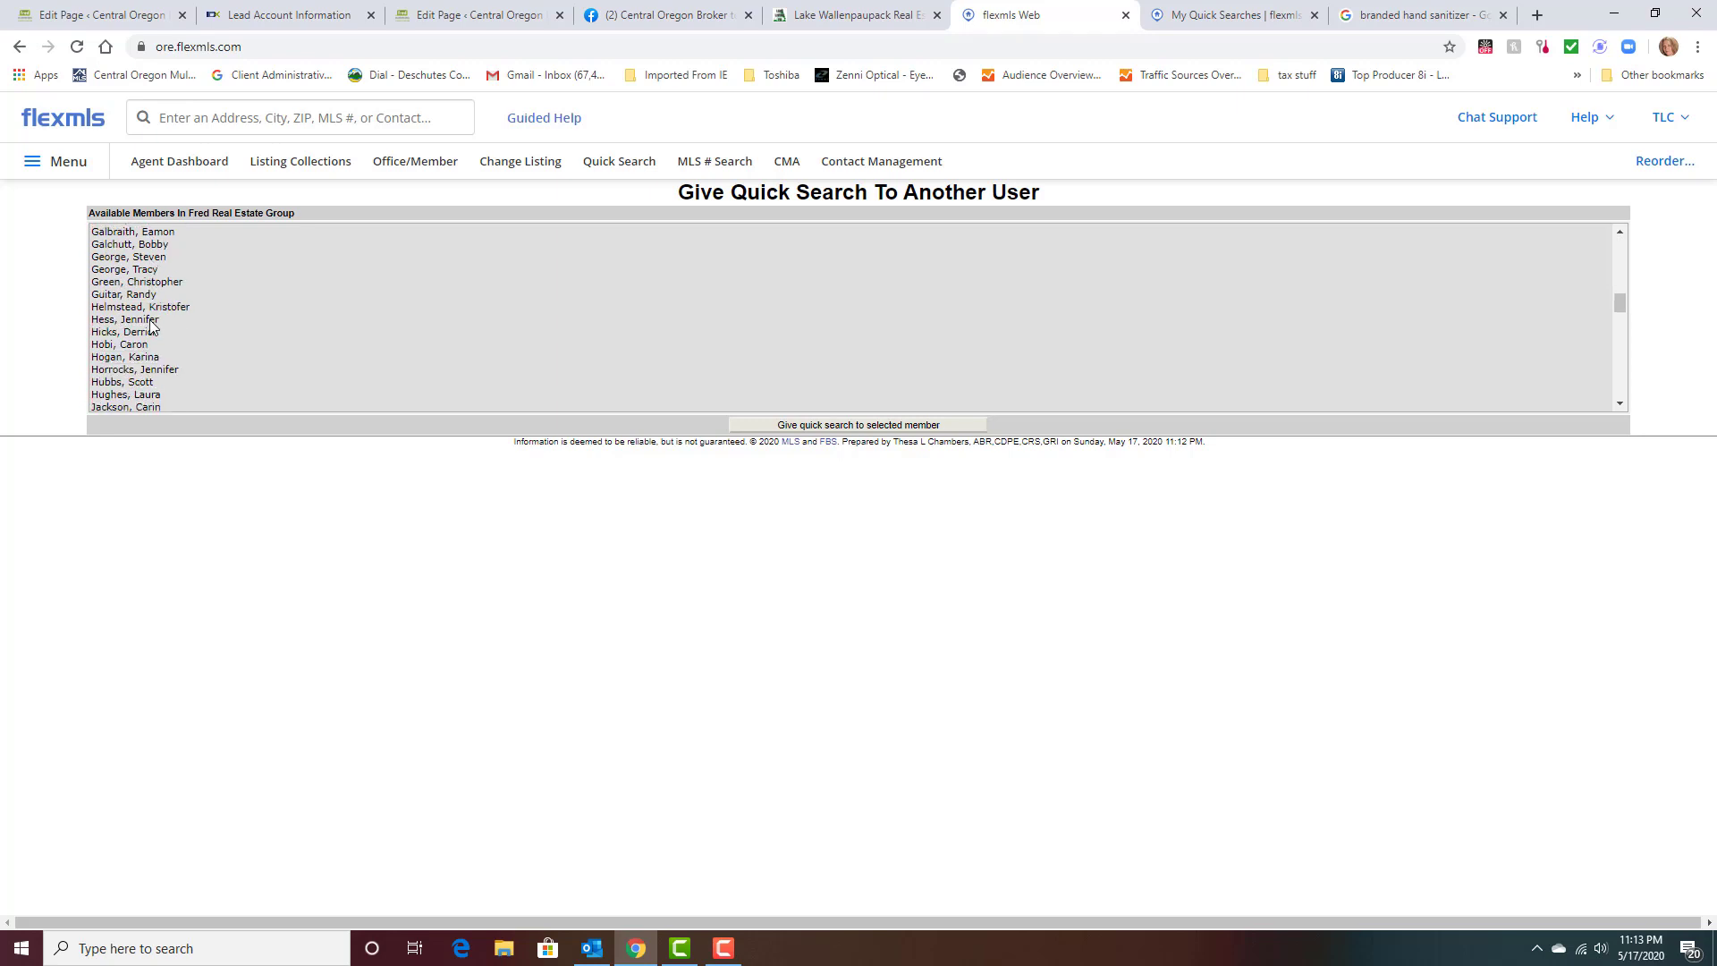
scroll(151, 326, up, 1)
scroll(152, 325, down, 1)
scroll(151, 327, up, 1)
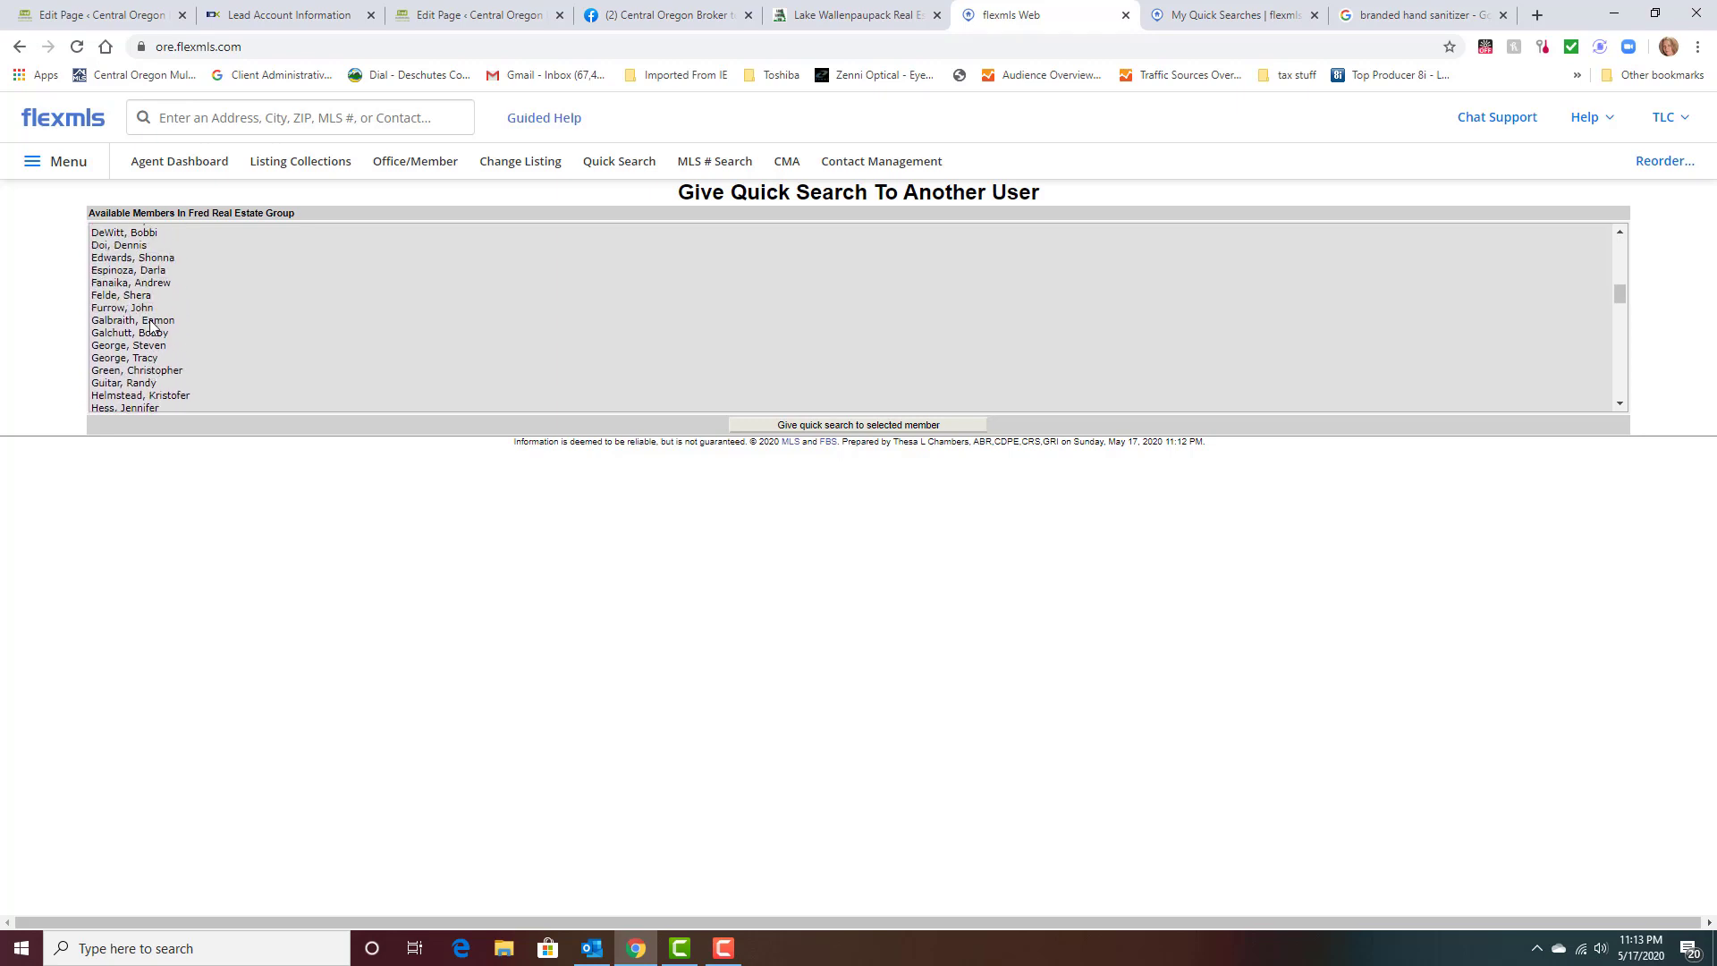
scroll(152, 327, down, 2)
scroll(152, 327, down, 1)
scroll(152, 326, down, 1)
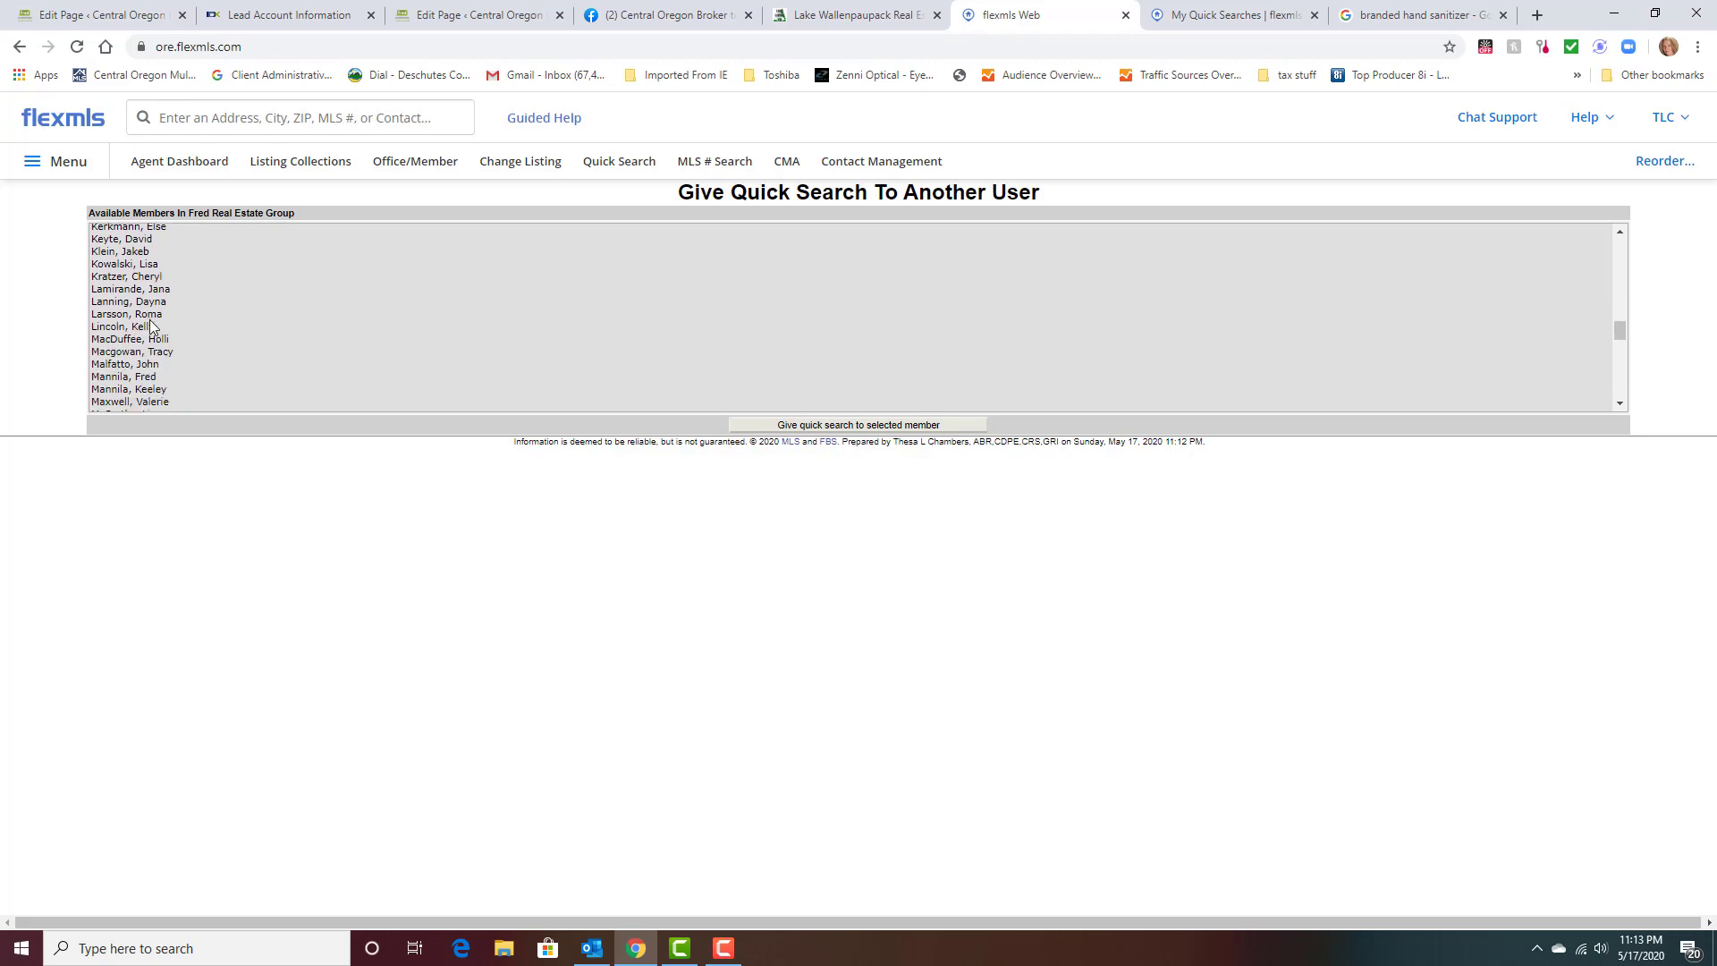
Give the template to a single Fred Real Estate Group member.
click(152, 380)
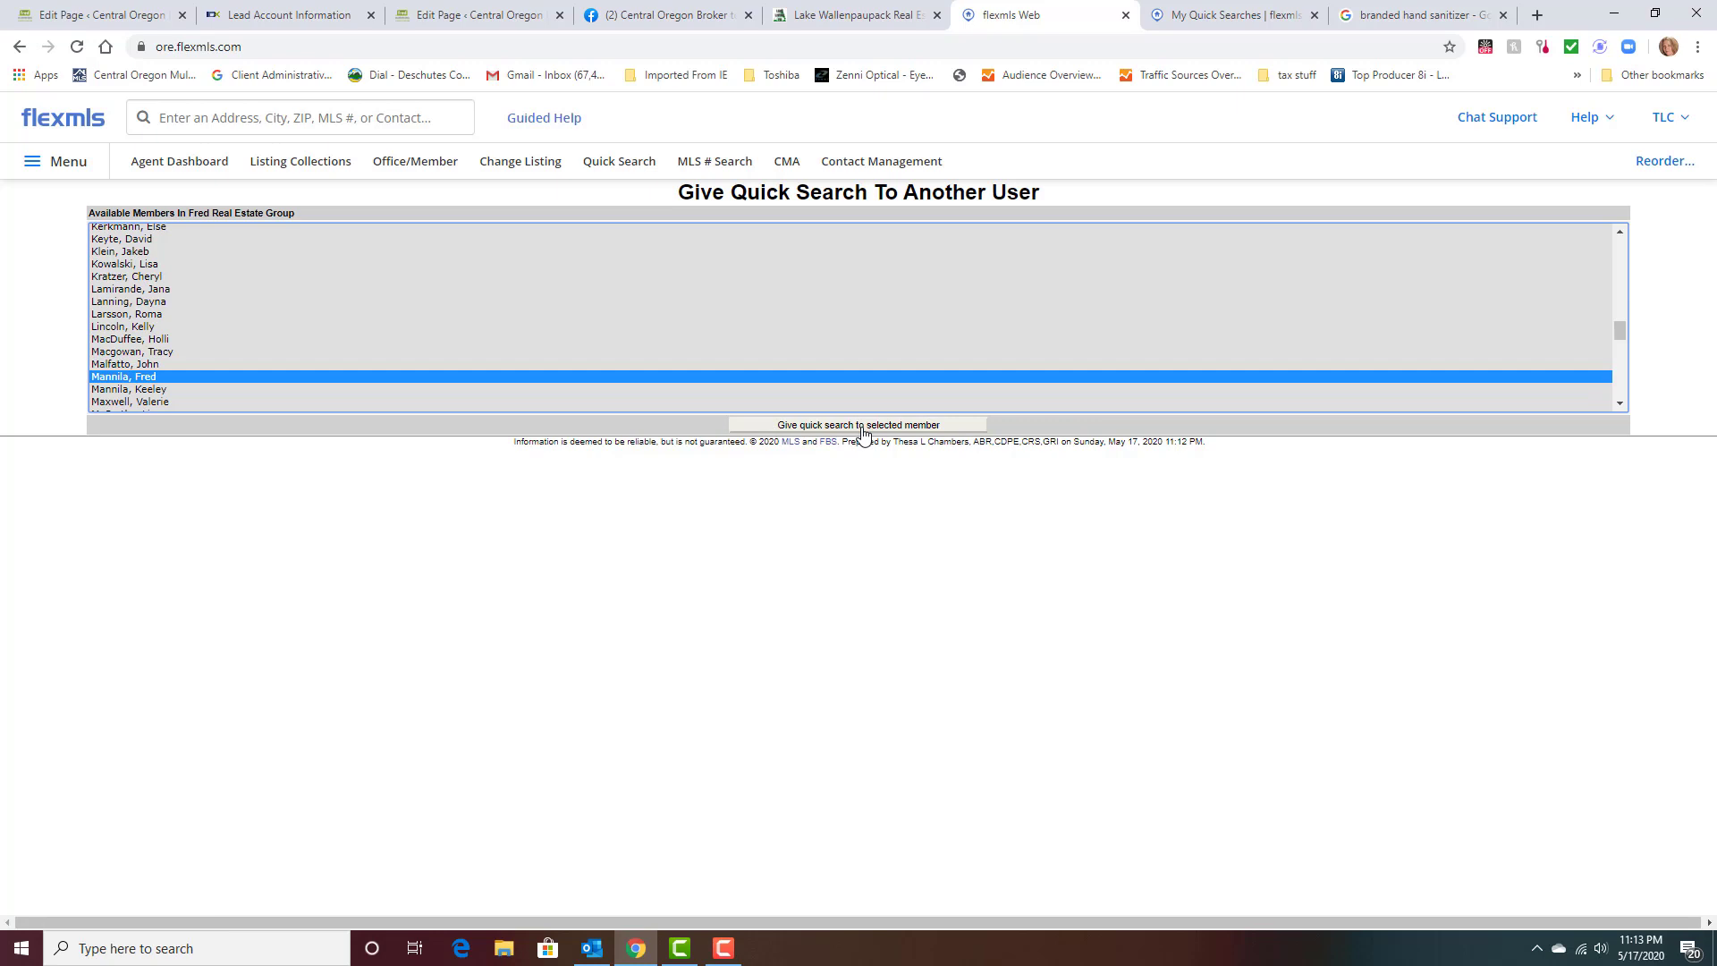
ctrl+click(139, 314)
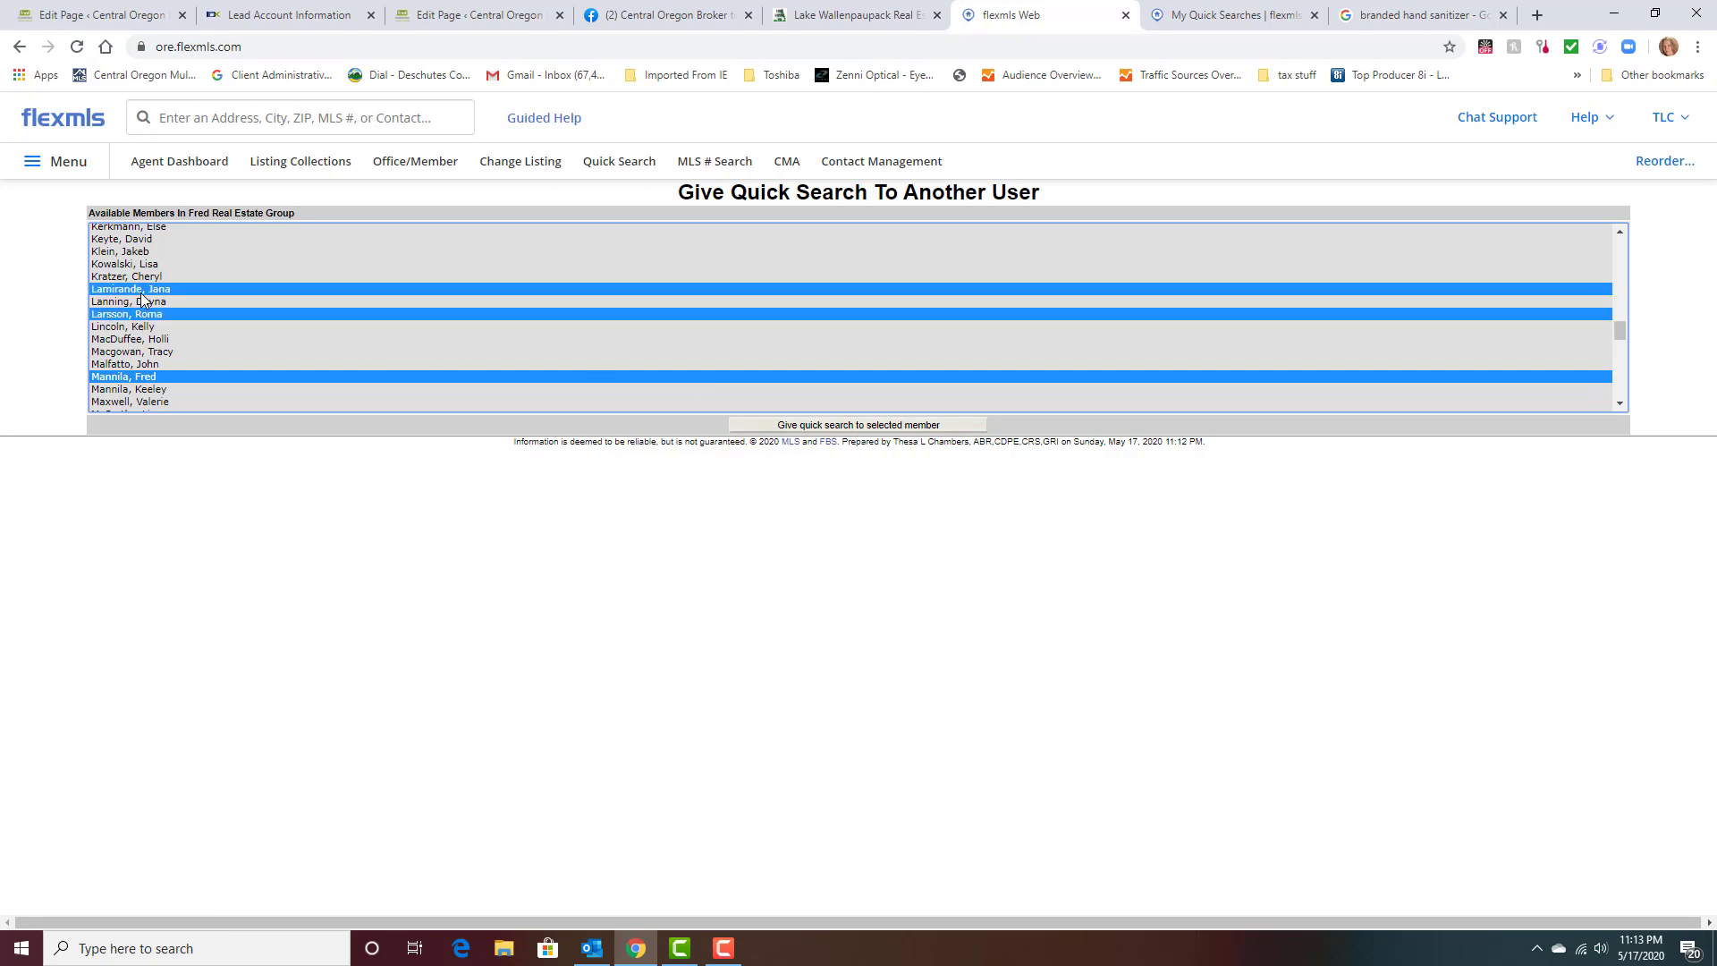
ctrl+click(144, 290)
ctrl+click(149, 315)
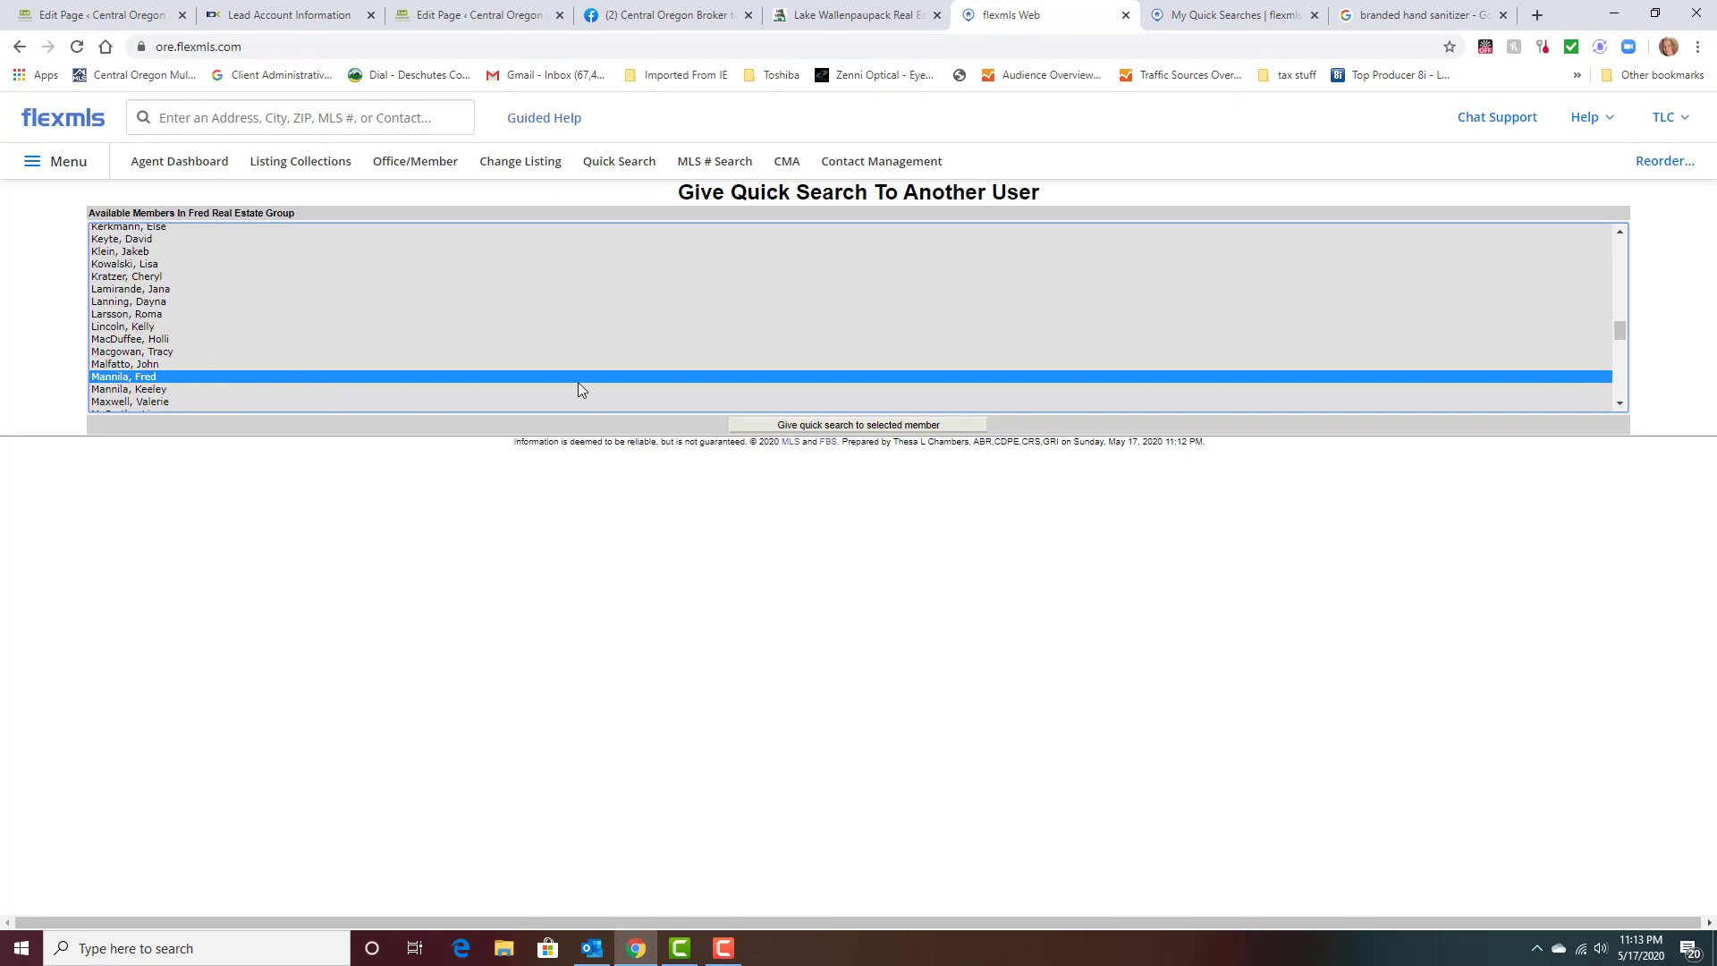
click(825, 424)
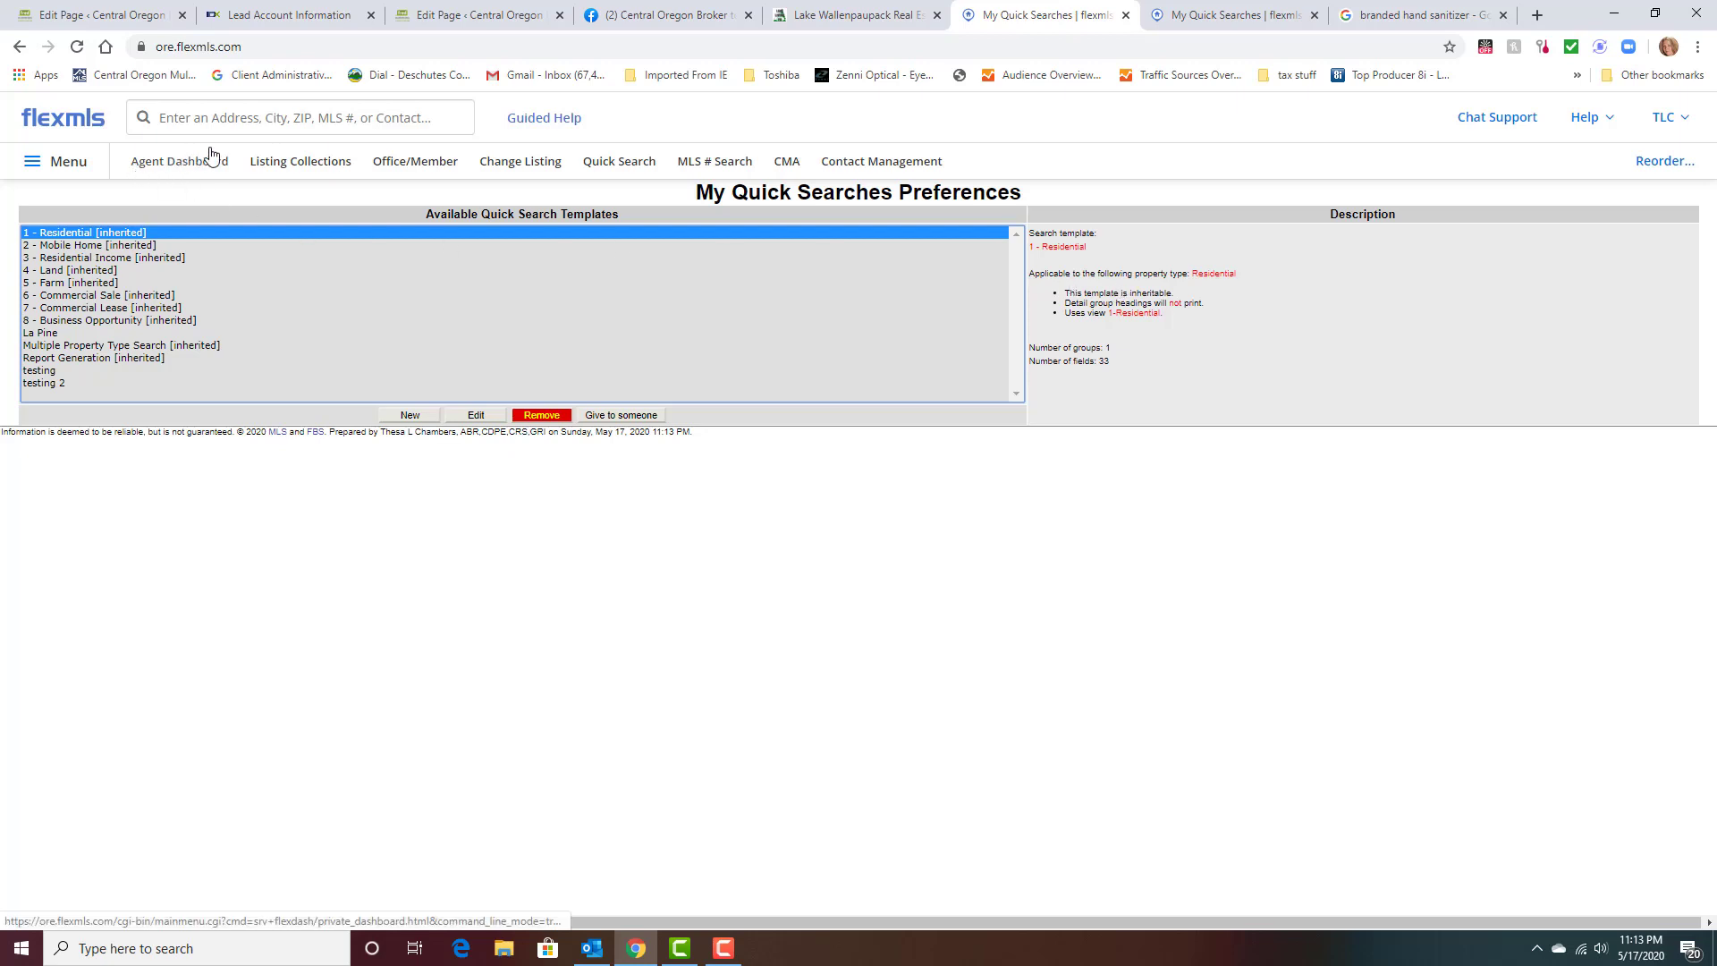
Return to the Agent Dashboard and launch a new Quick Search.
click(142, 165)
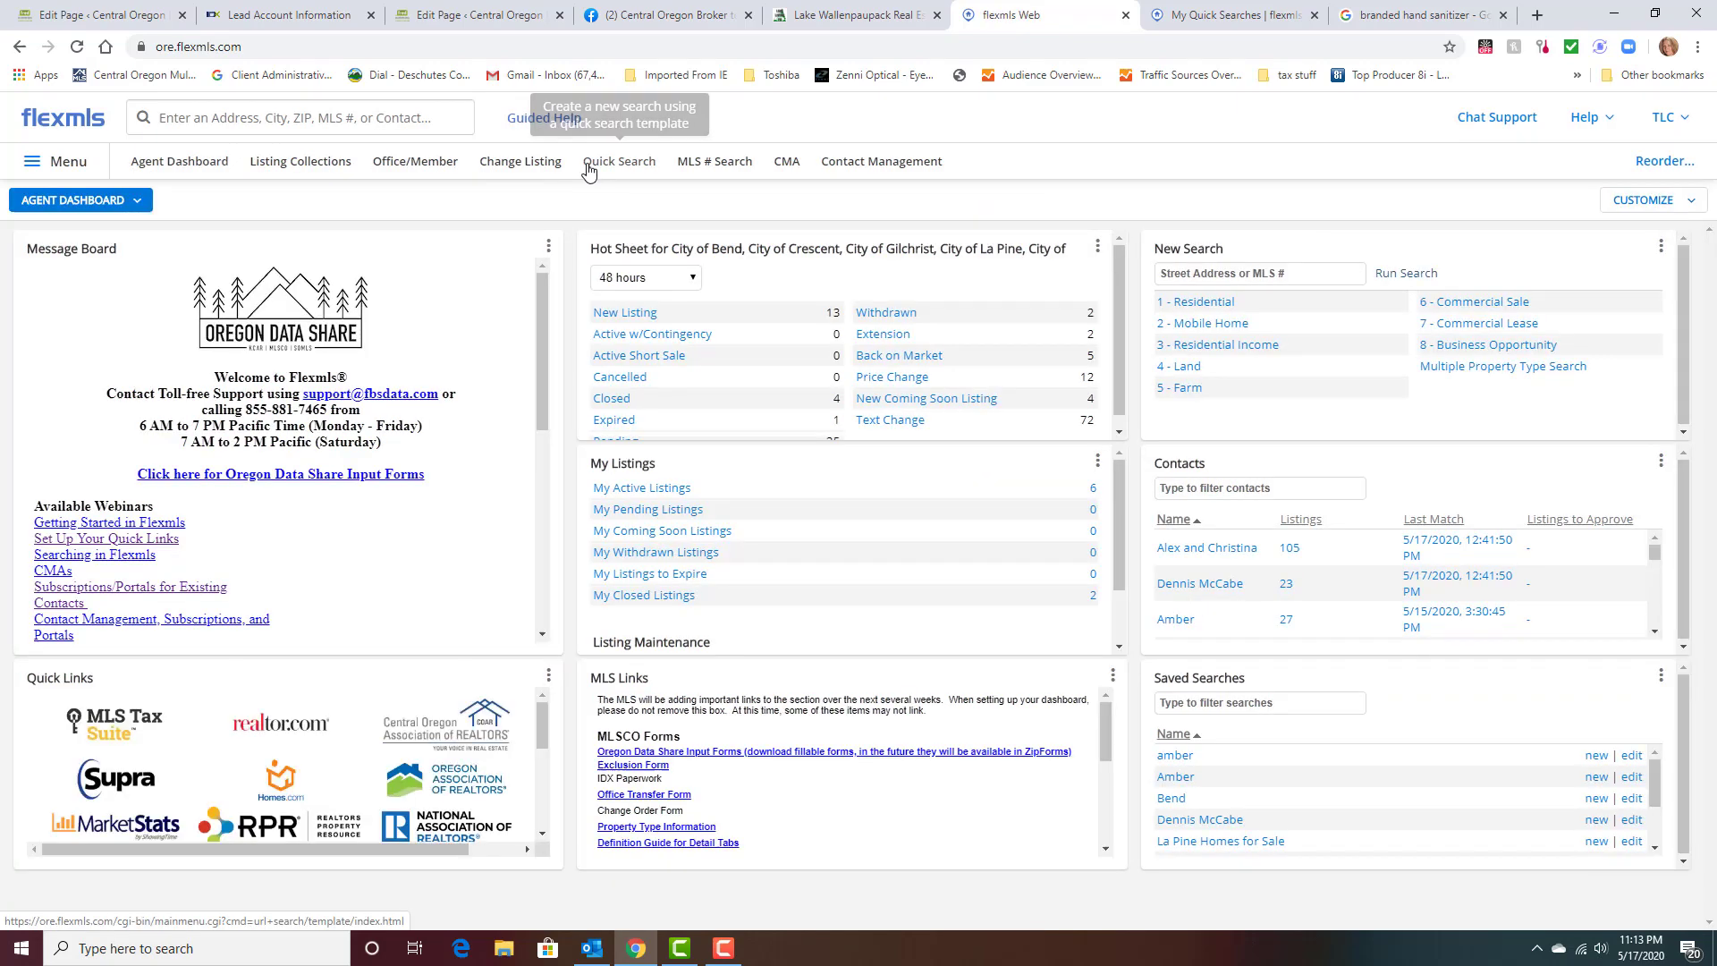
click(588, 172)
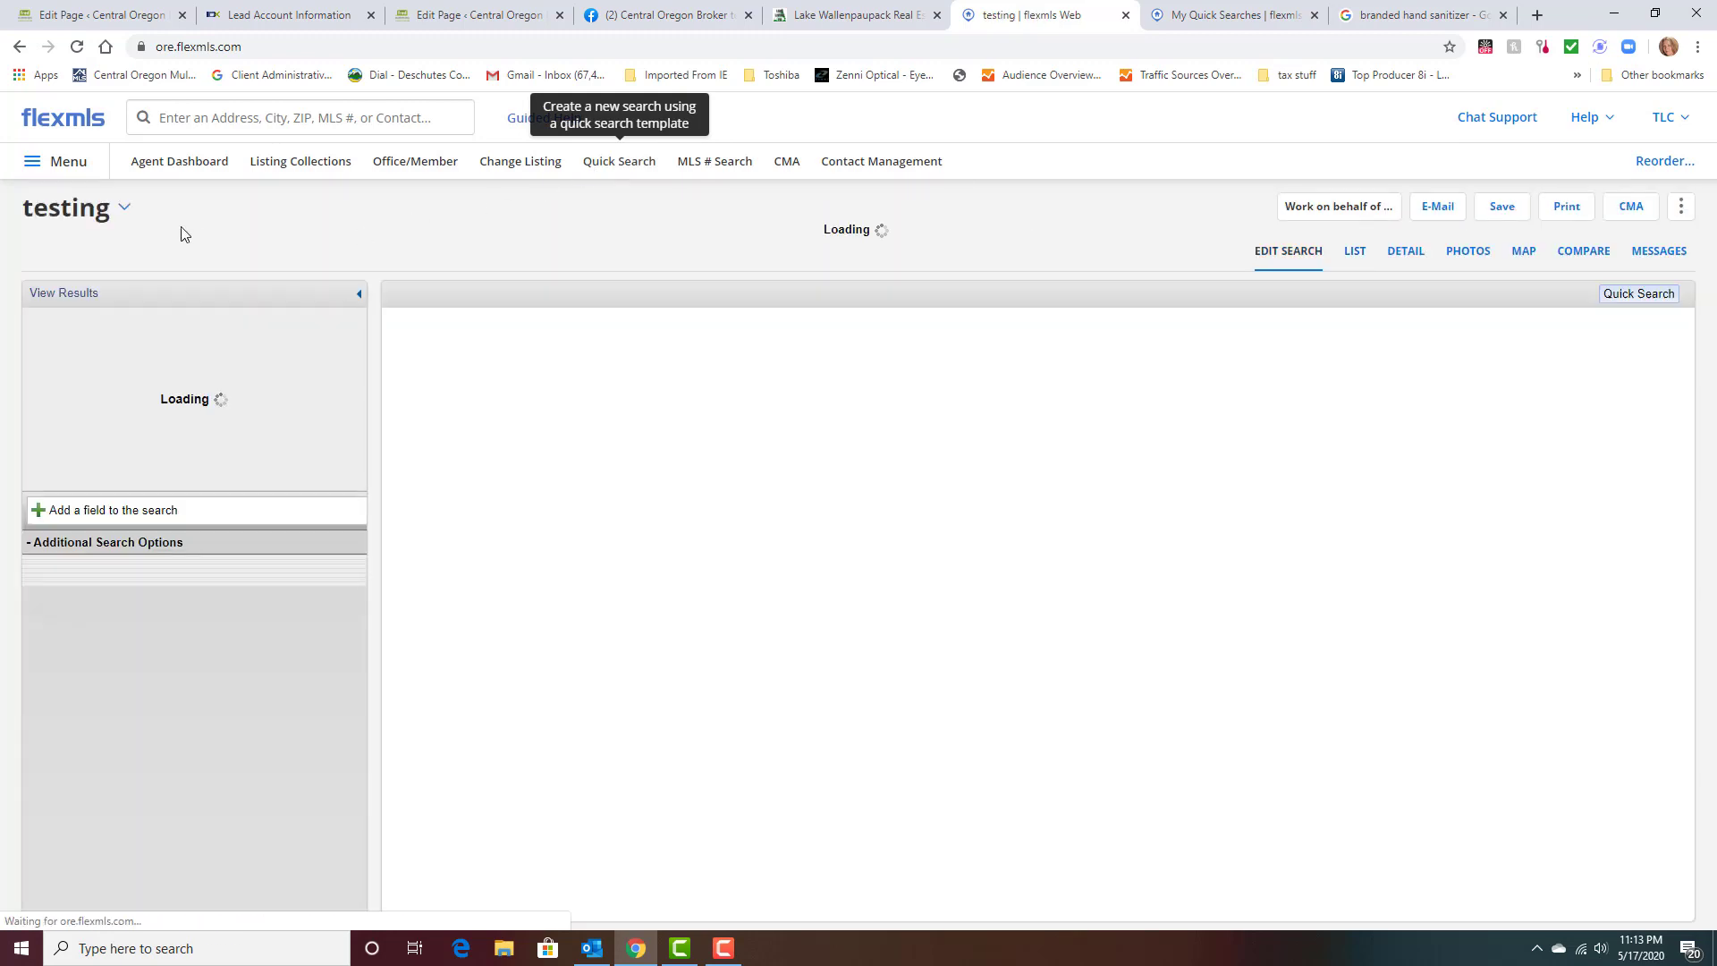
Pick 'testing 2' from the bottom of the search template dropdown.
click(118, 208)
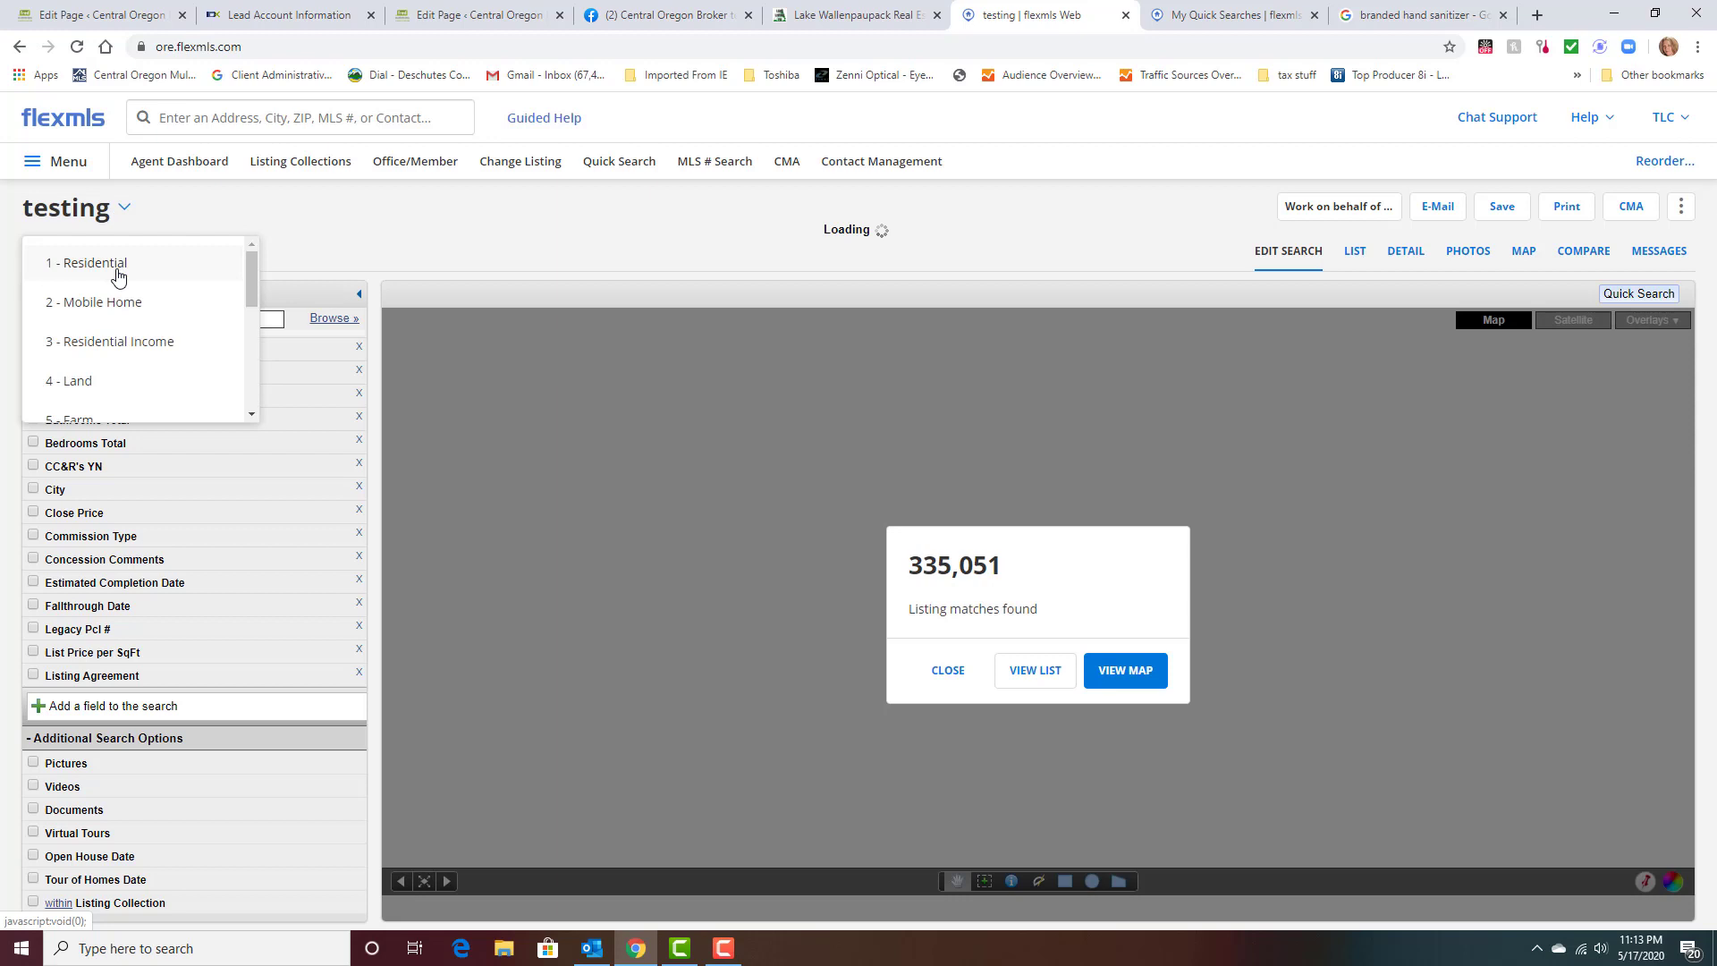
click(117, 264)
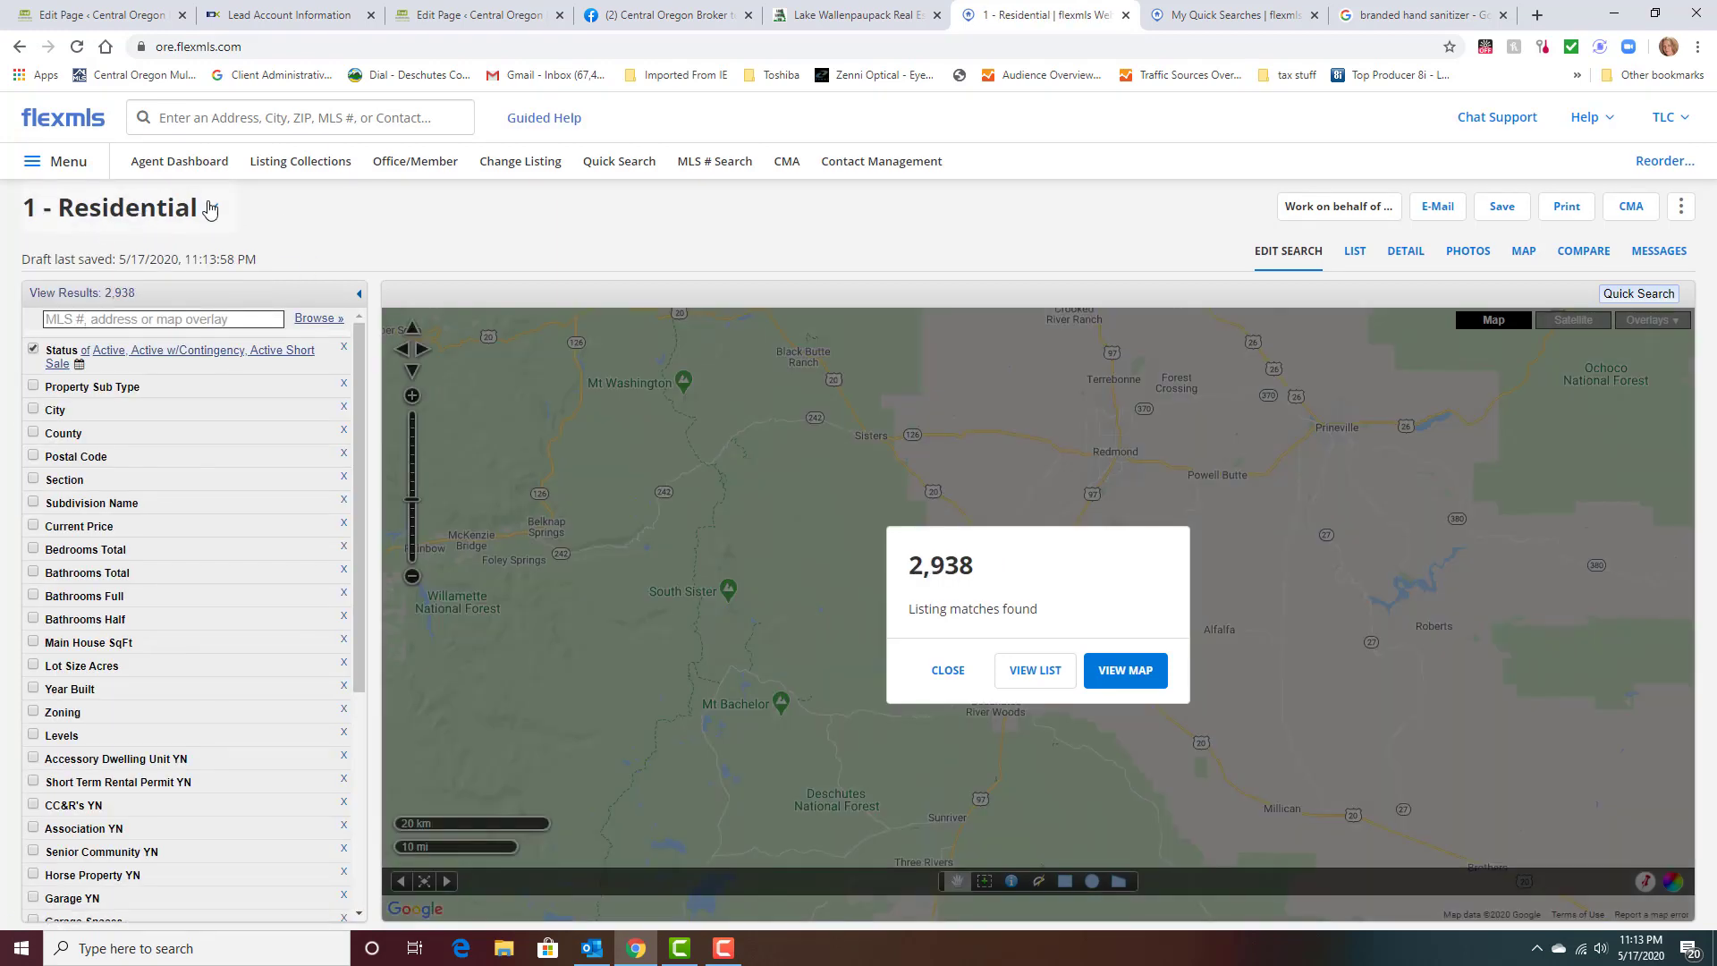
click(145, 208)
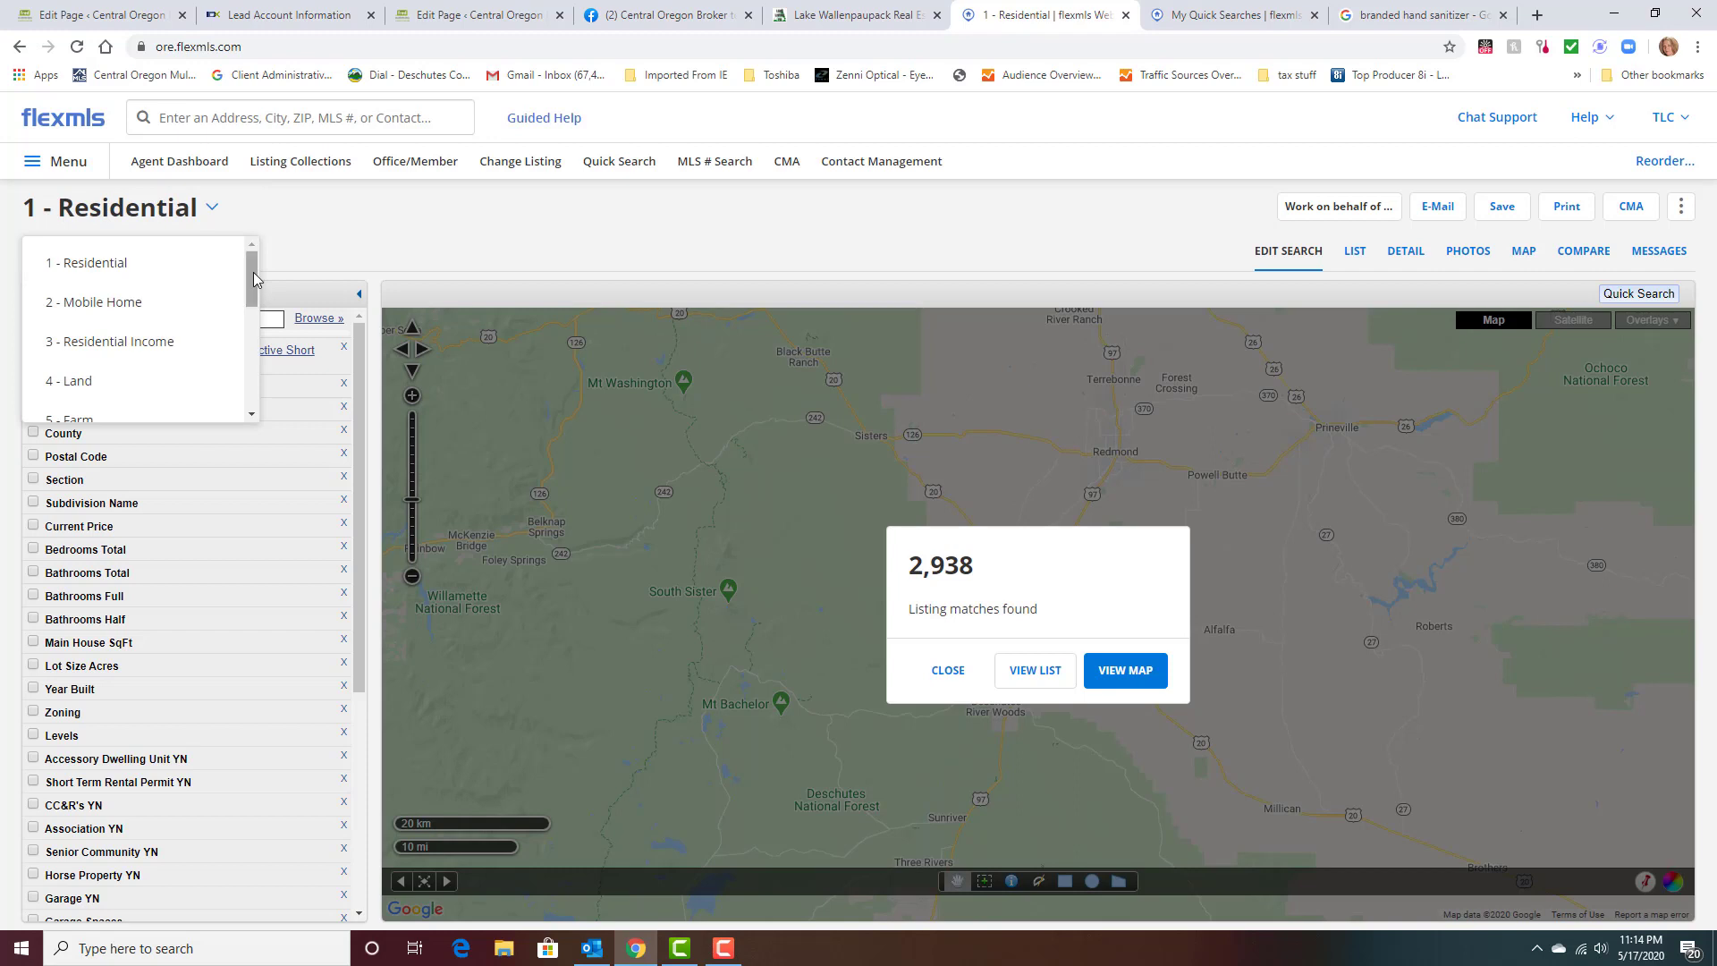
click(215, 211)
click(214, 211)
drag(248, 268, 247, 308)
scroll(94, 292, down, 1)
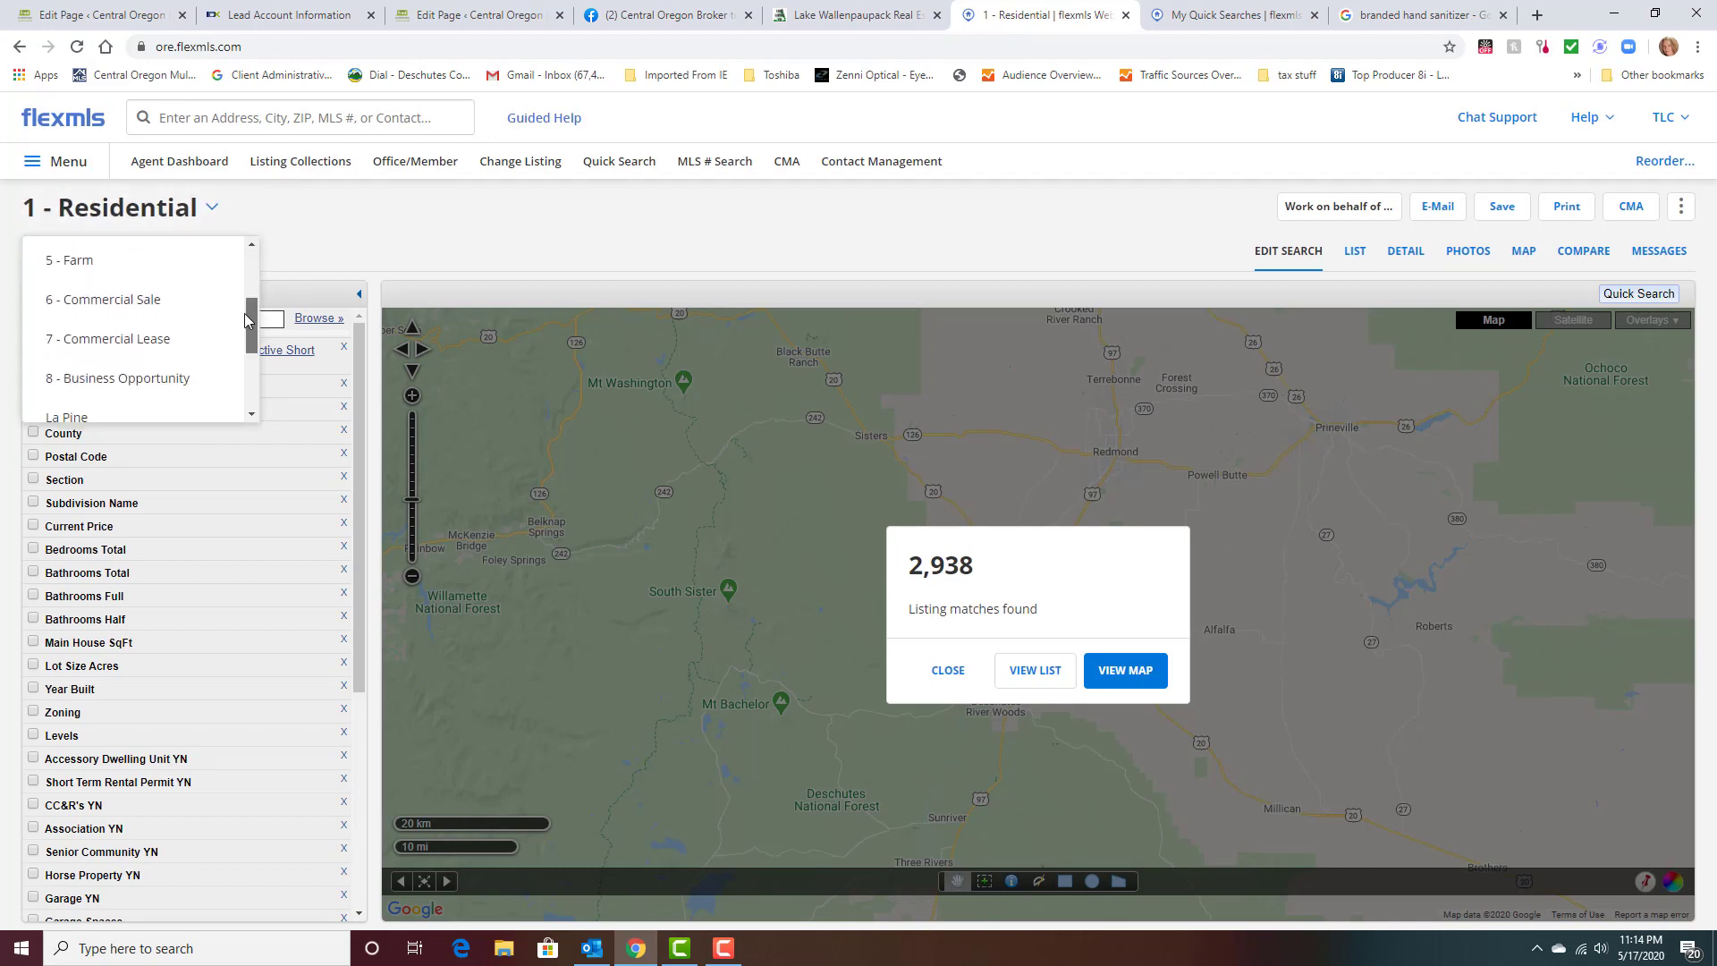
scroll(94, 291, down, 1)
scroll(94, 290, down, 1)
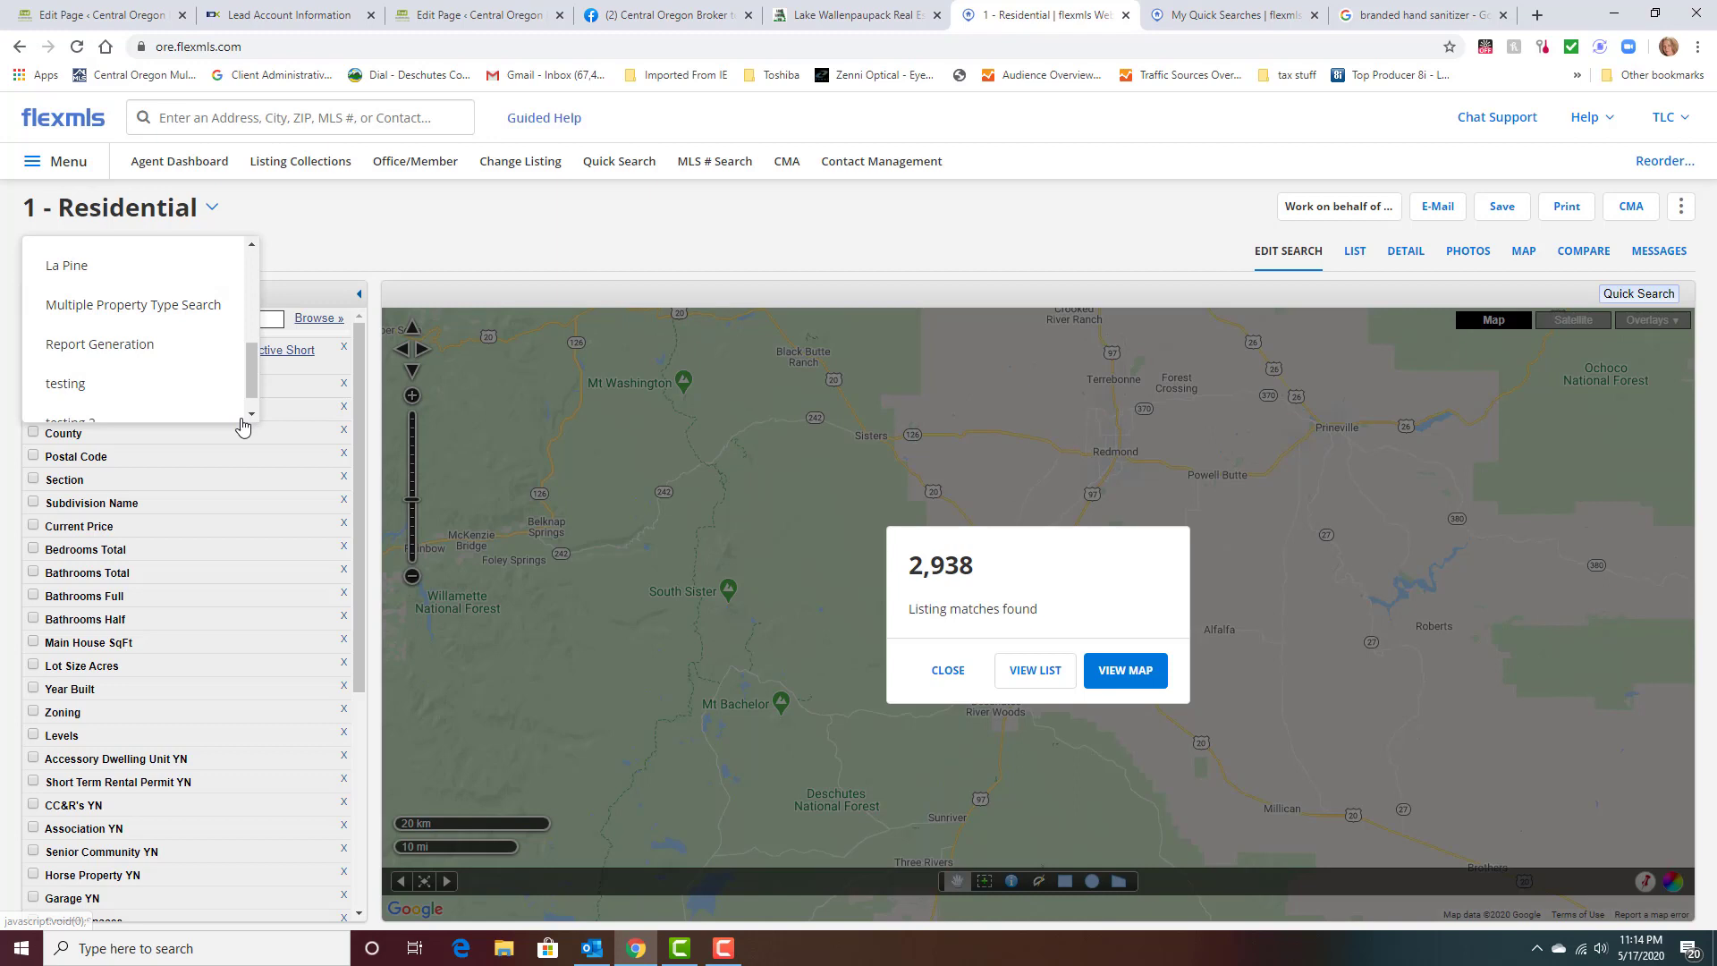
scroll(247, 422, down, 1)
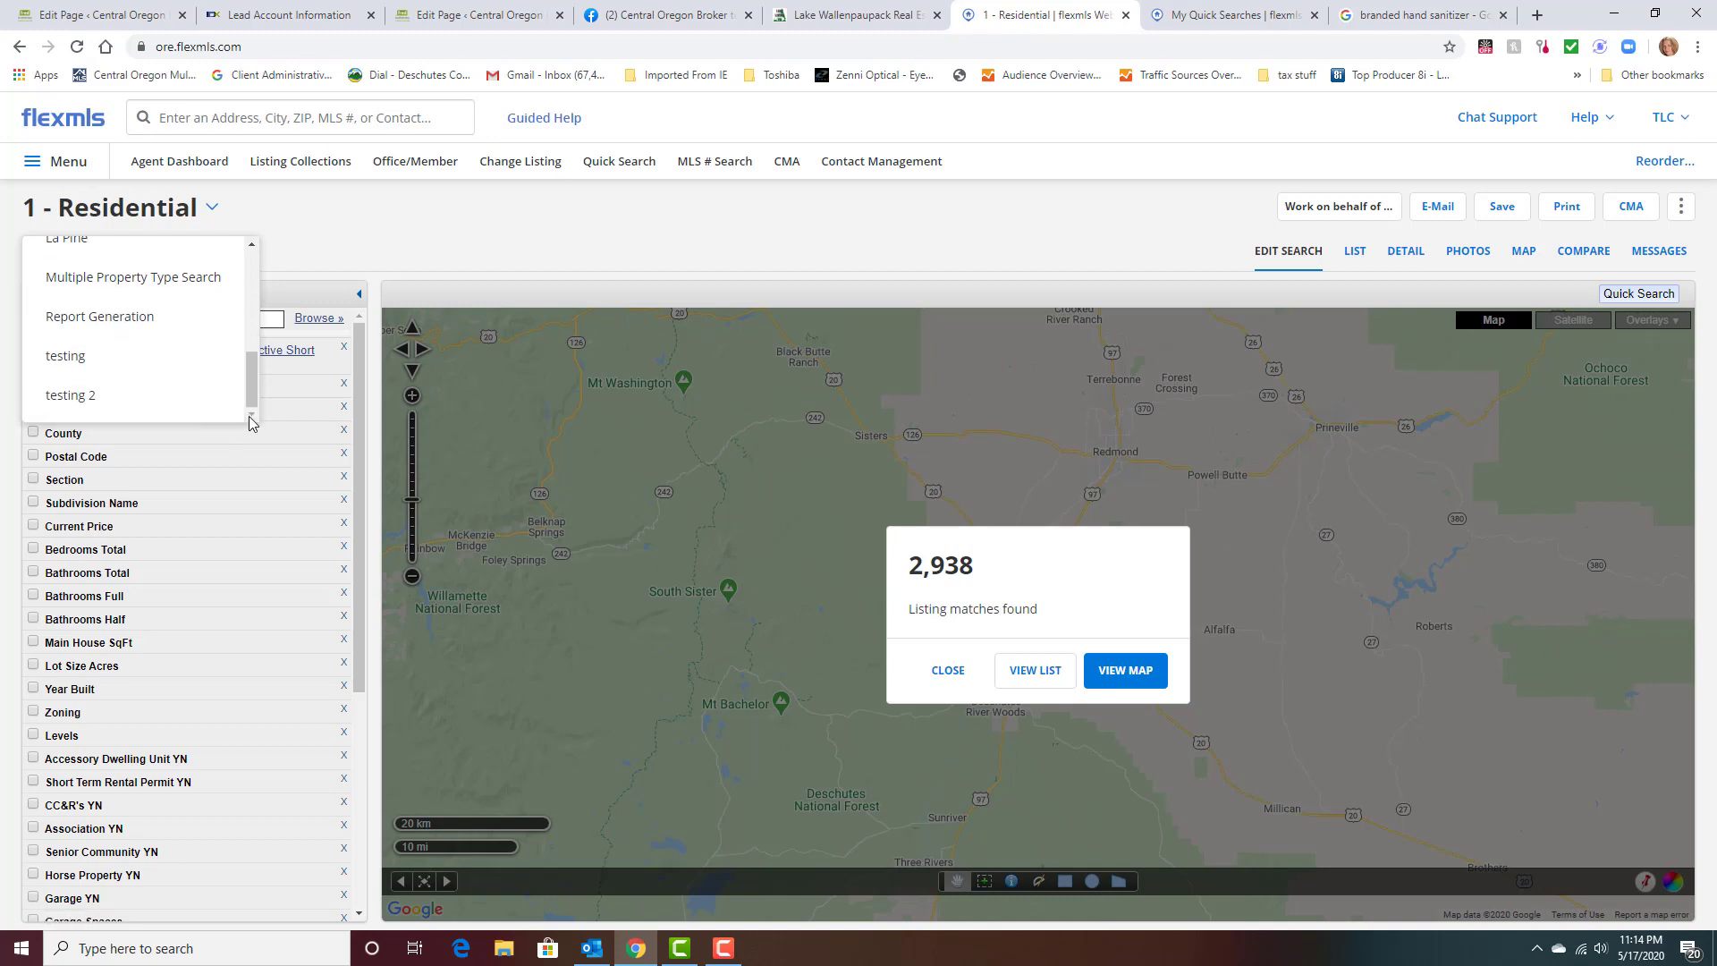
click(108, 399)
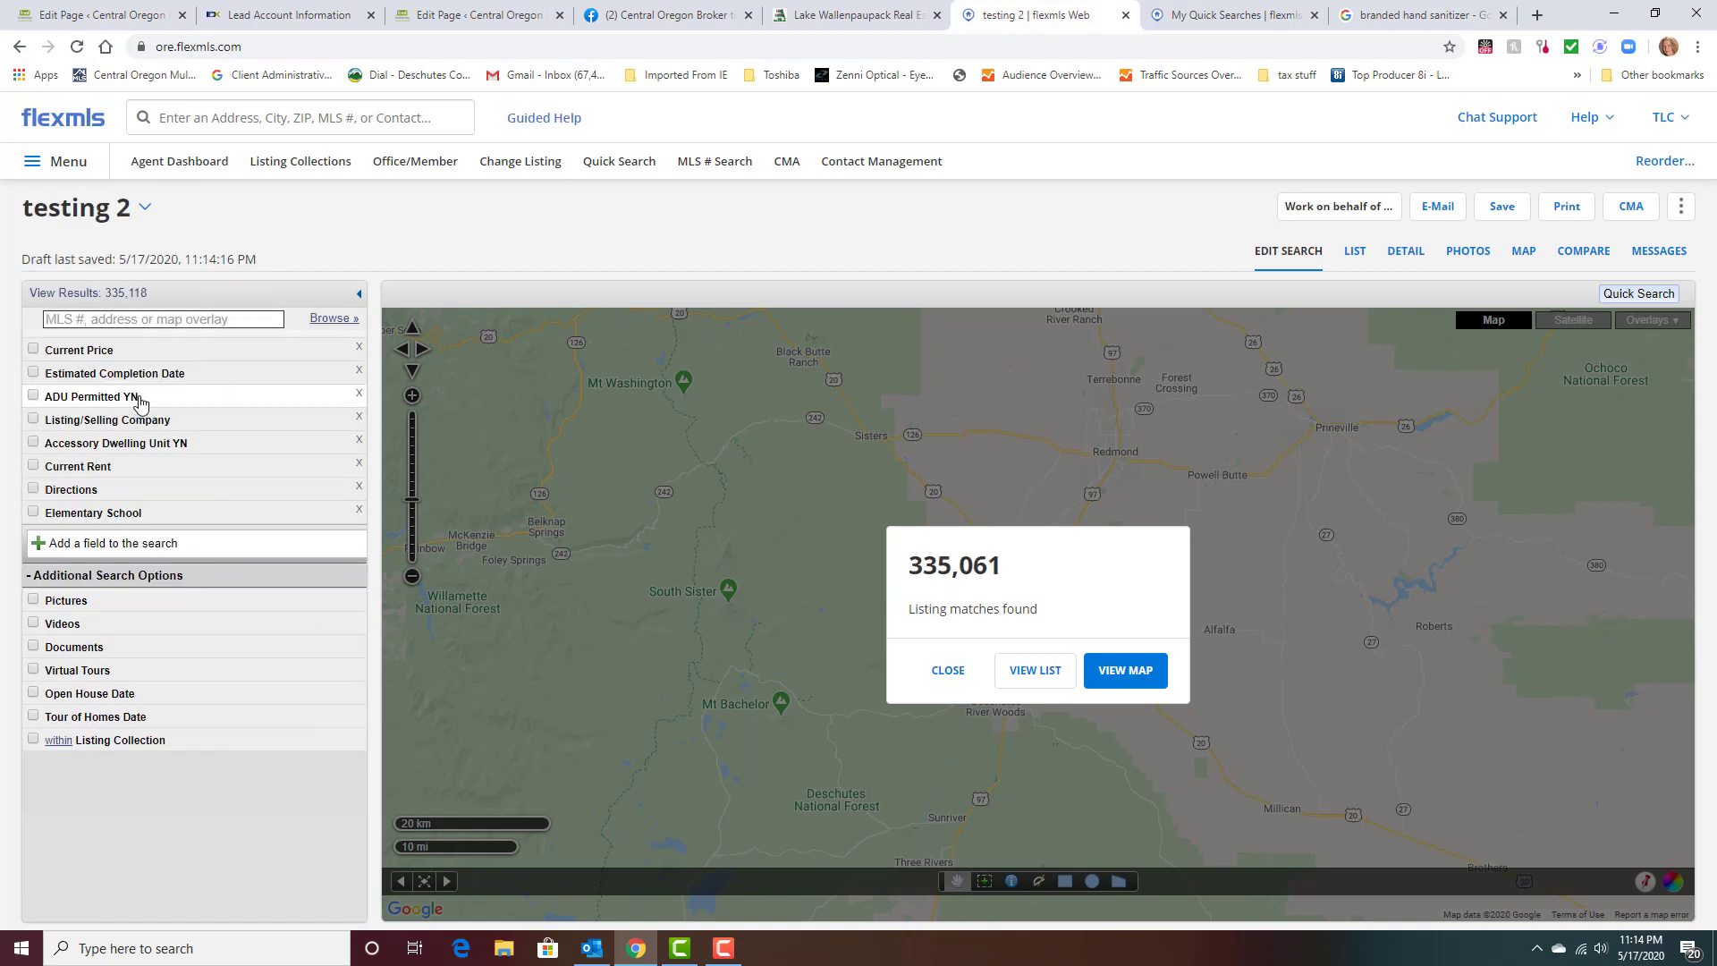
Set Current Price to a 290000 minimum and 300000 maximum.
click(147, 356)
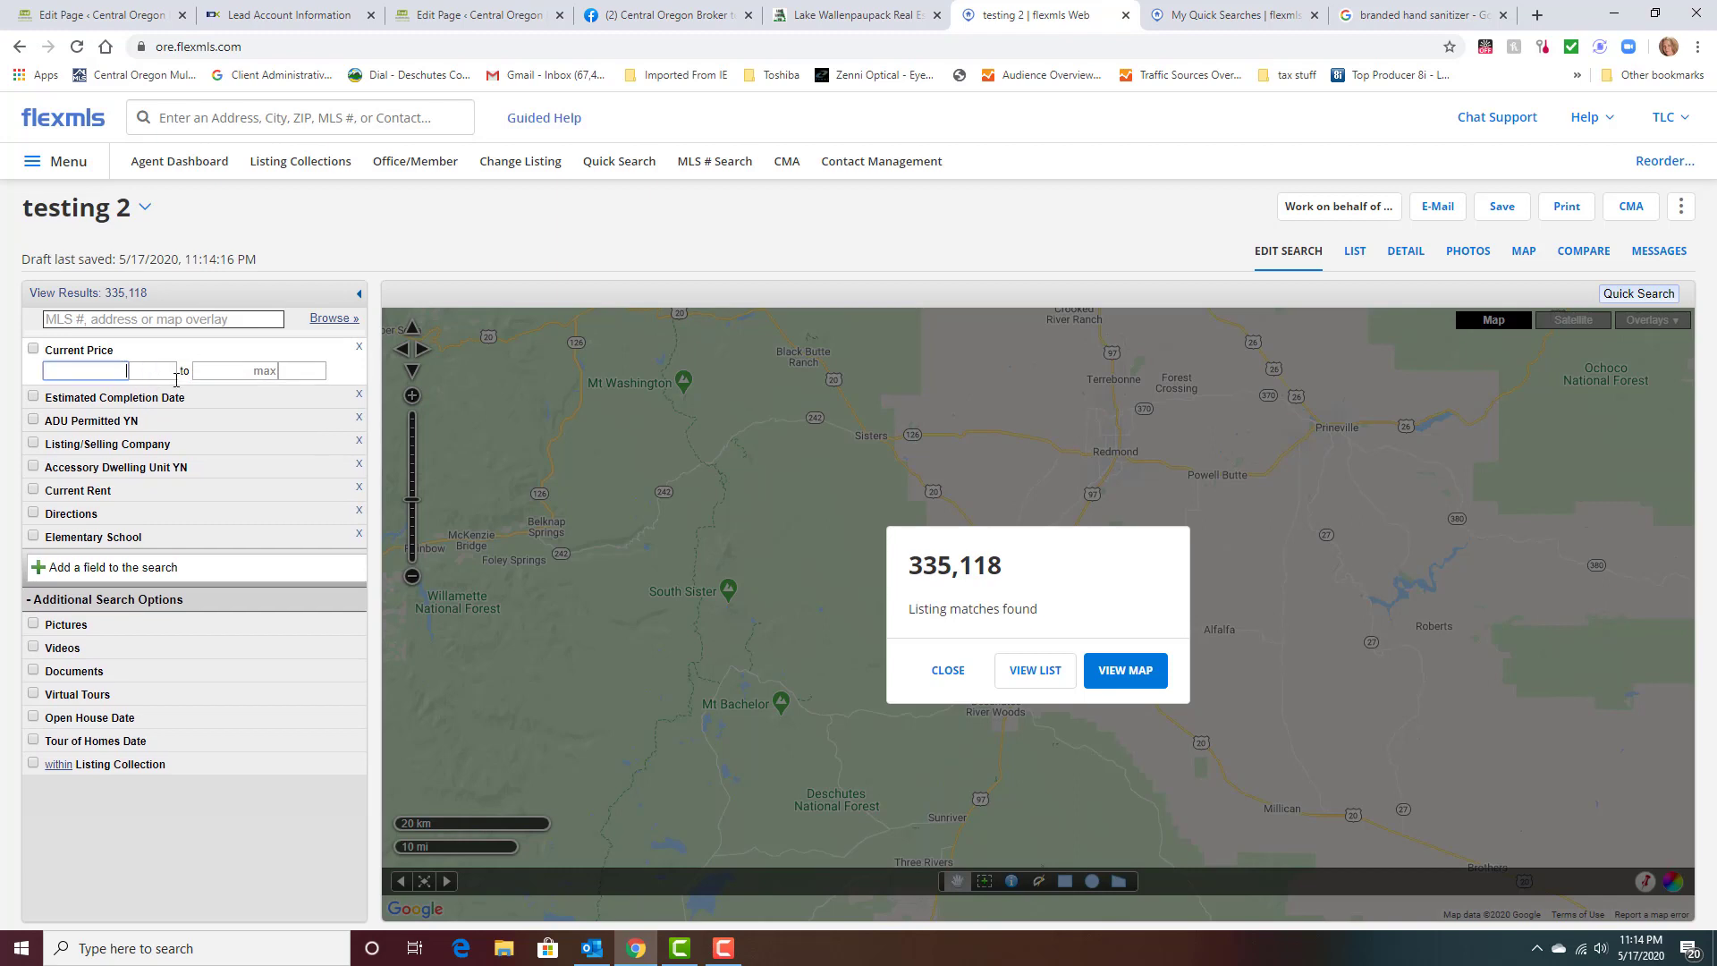
click(241, 373)
text(00,000)
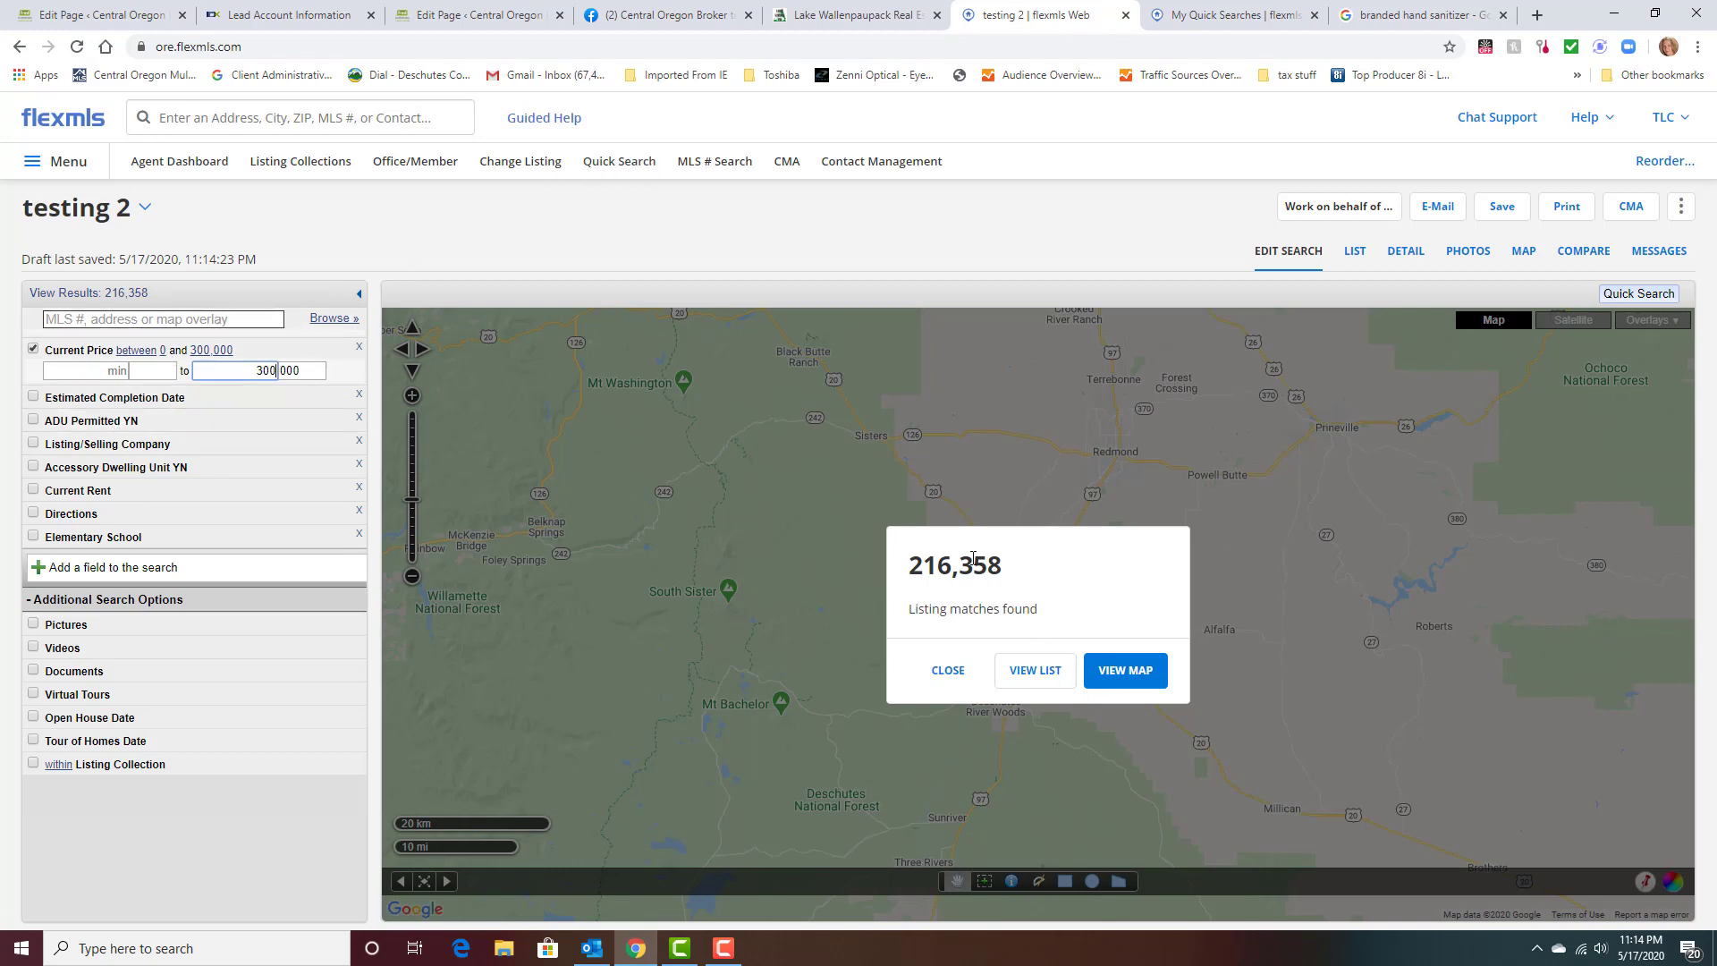
click(120, 371)
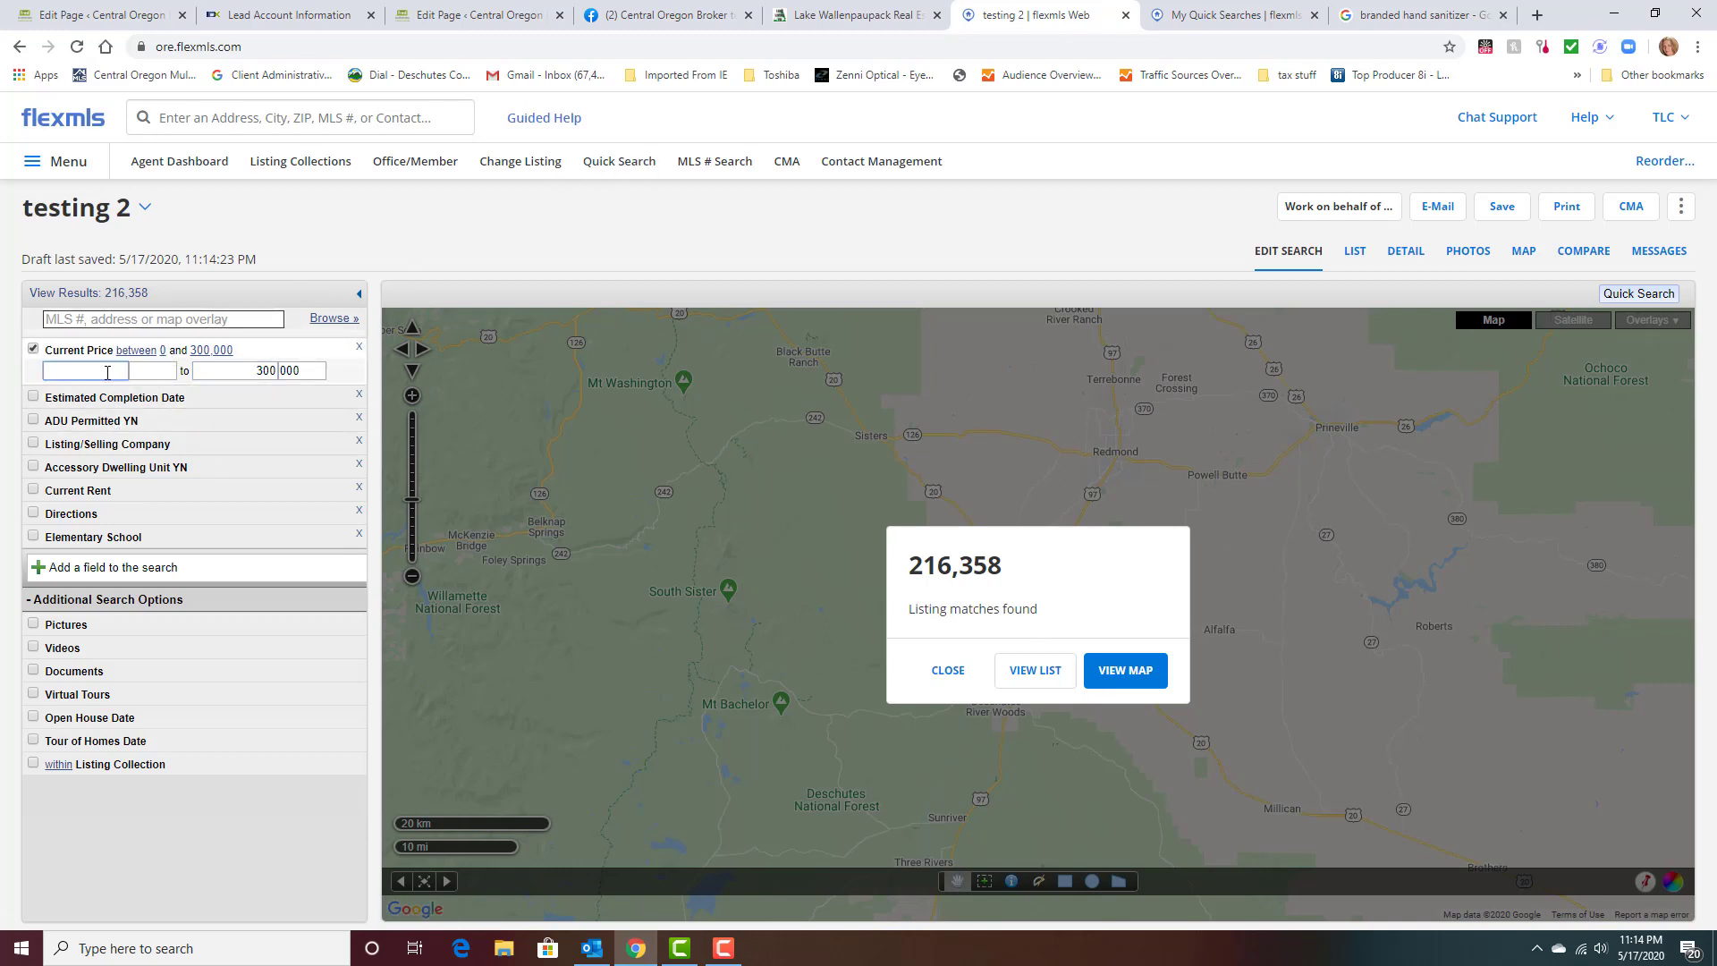
text(290,000)
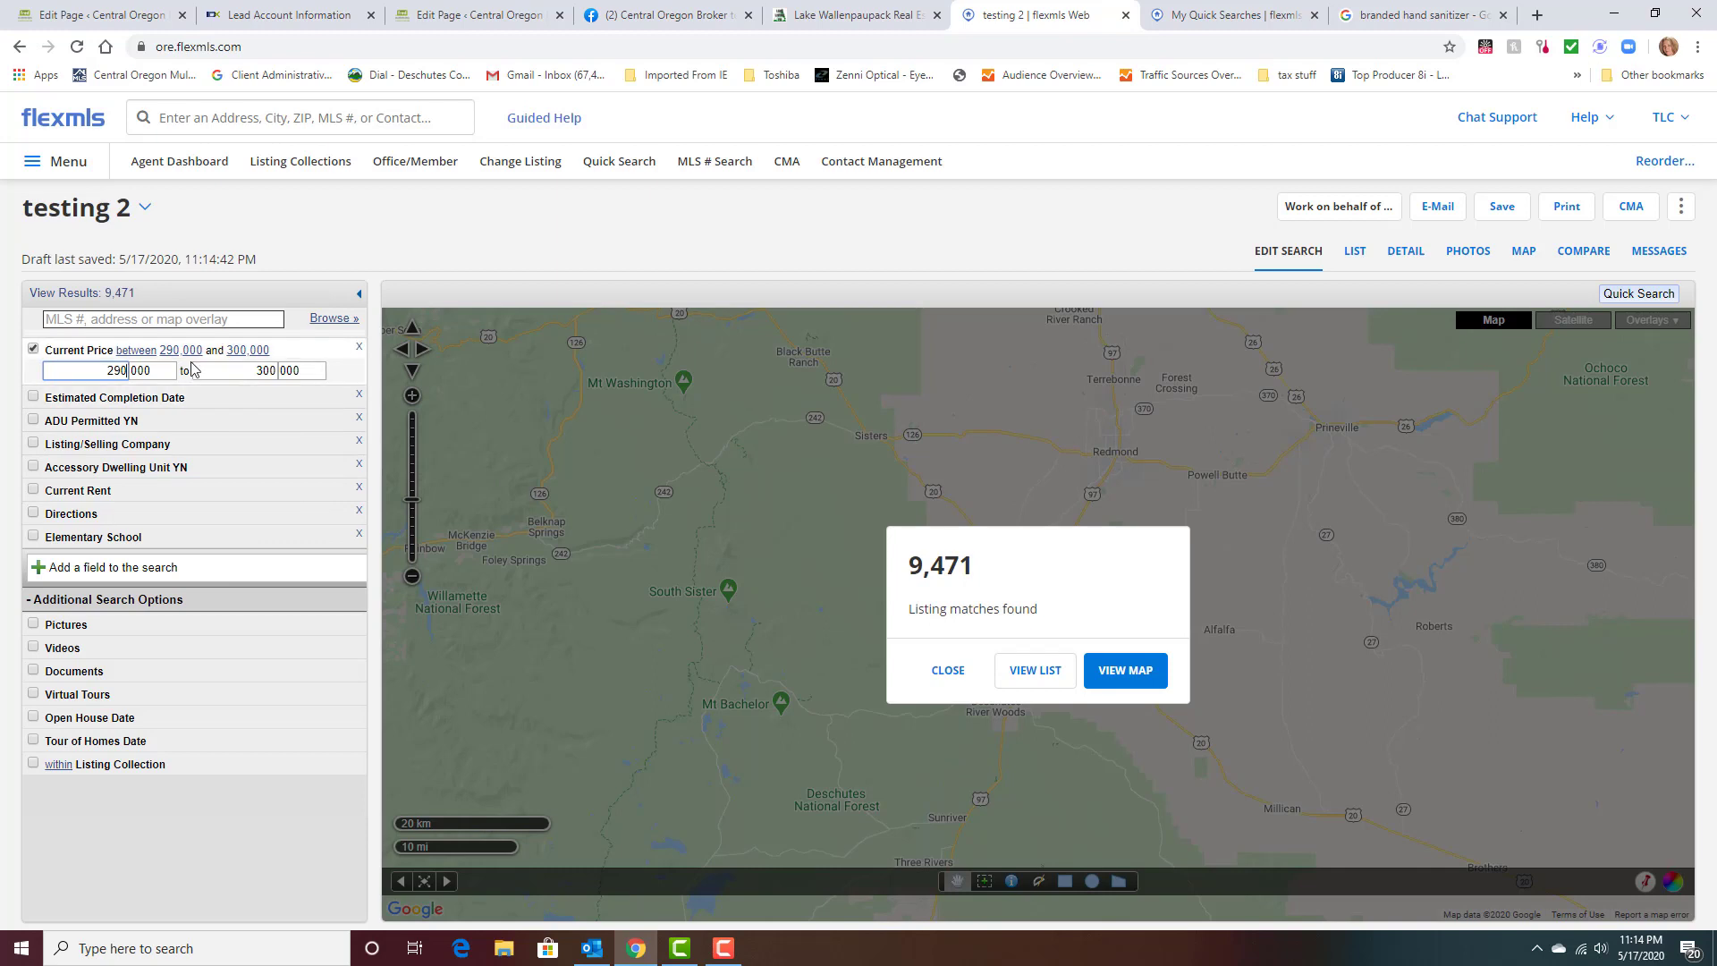
mouse_move(162, 320)
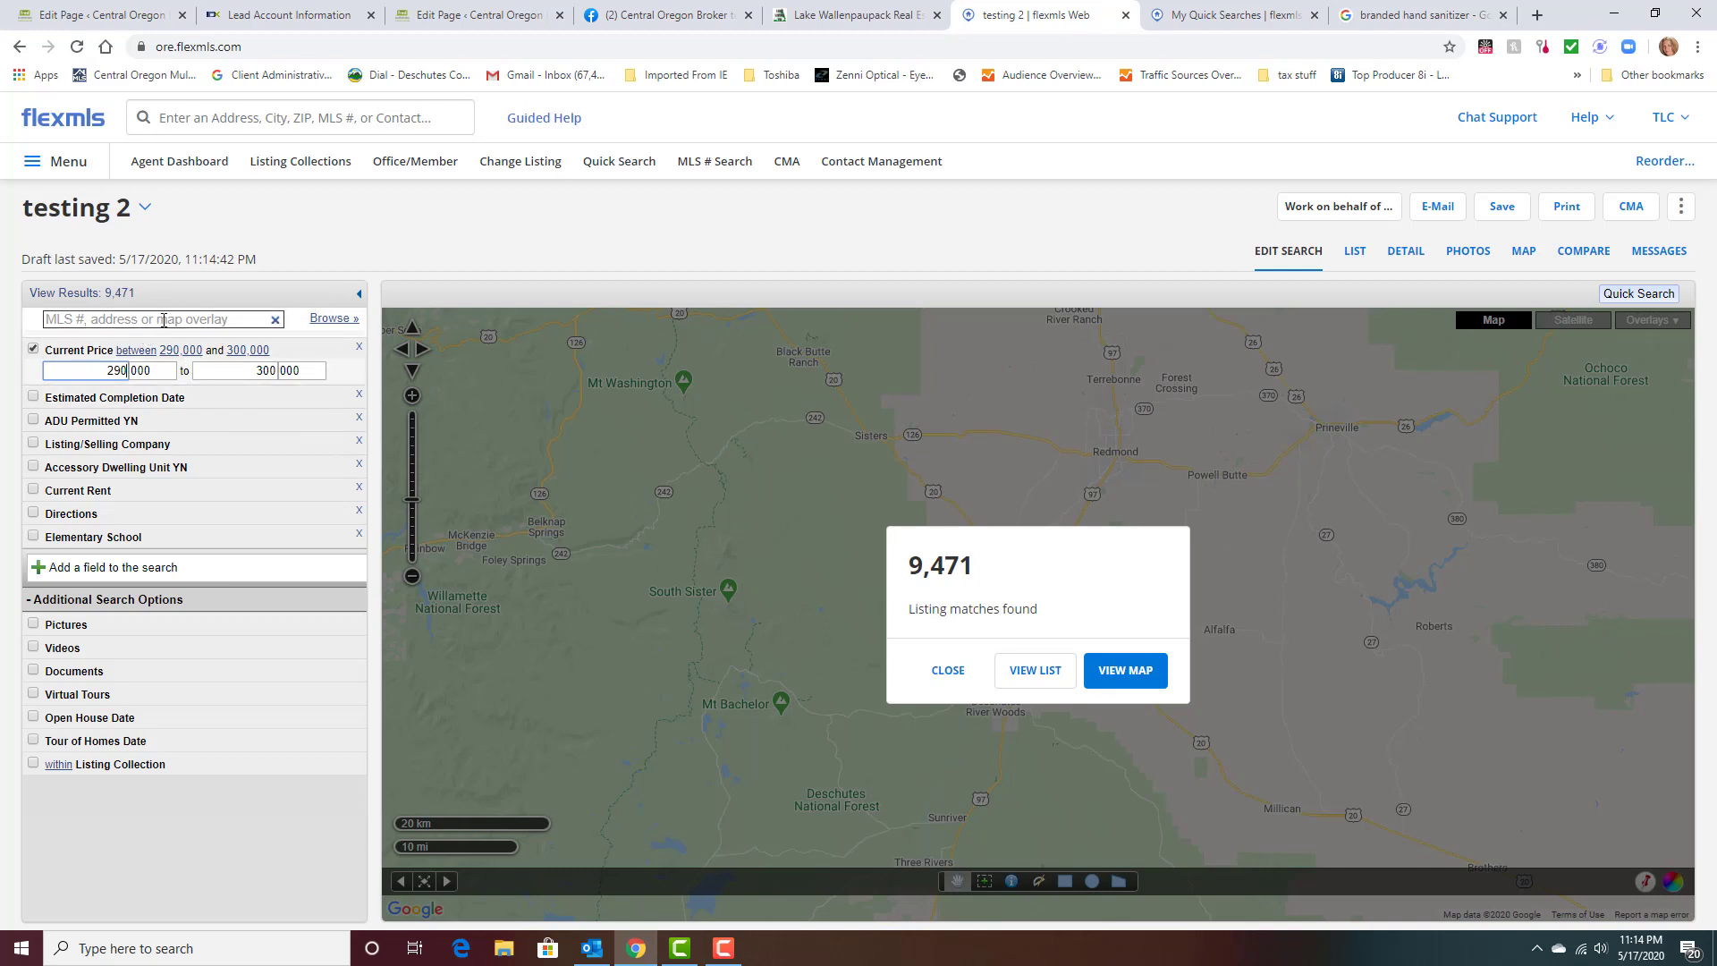
Expand the Estimated Completion Date criterion, pick a start date, and revisit the minimum price.
click(141, 399)
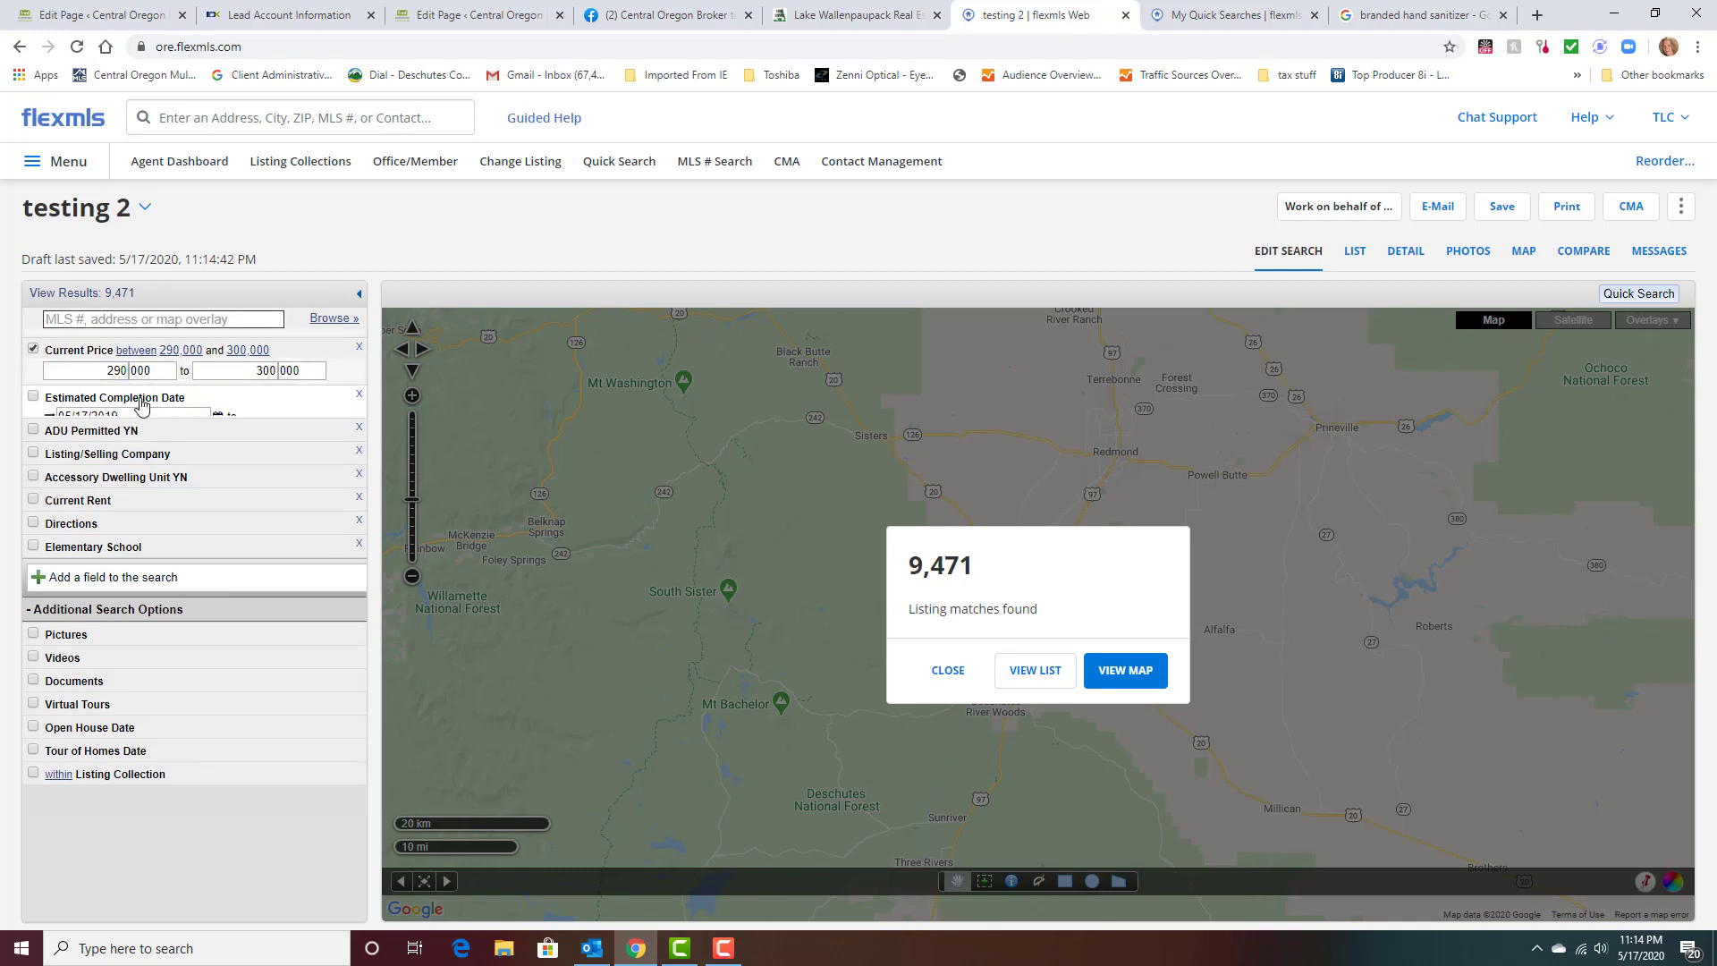
click(135, 414)
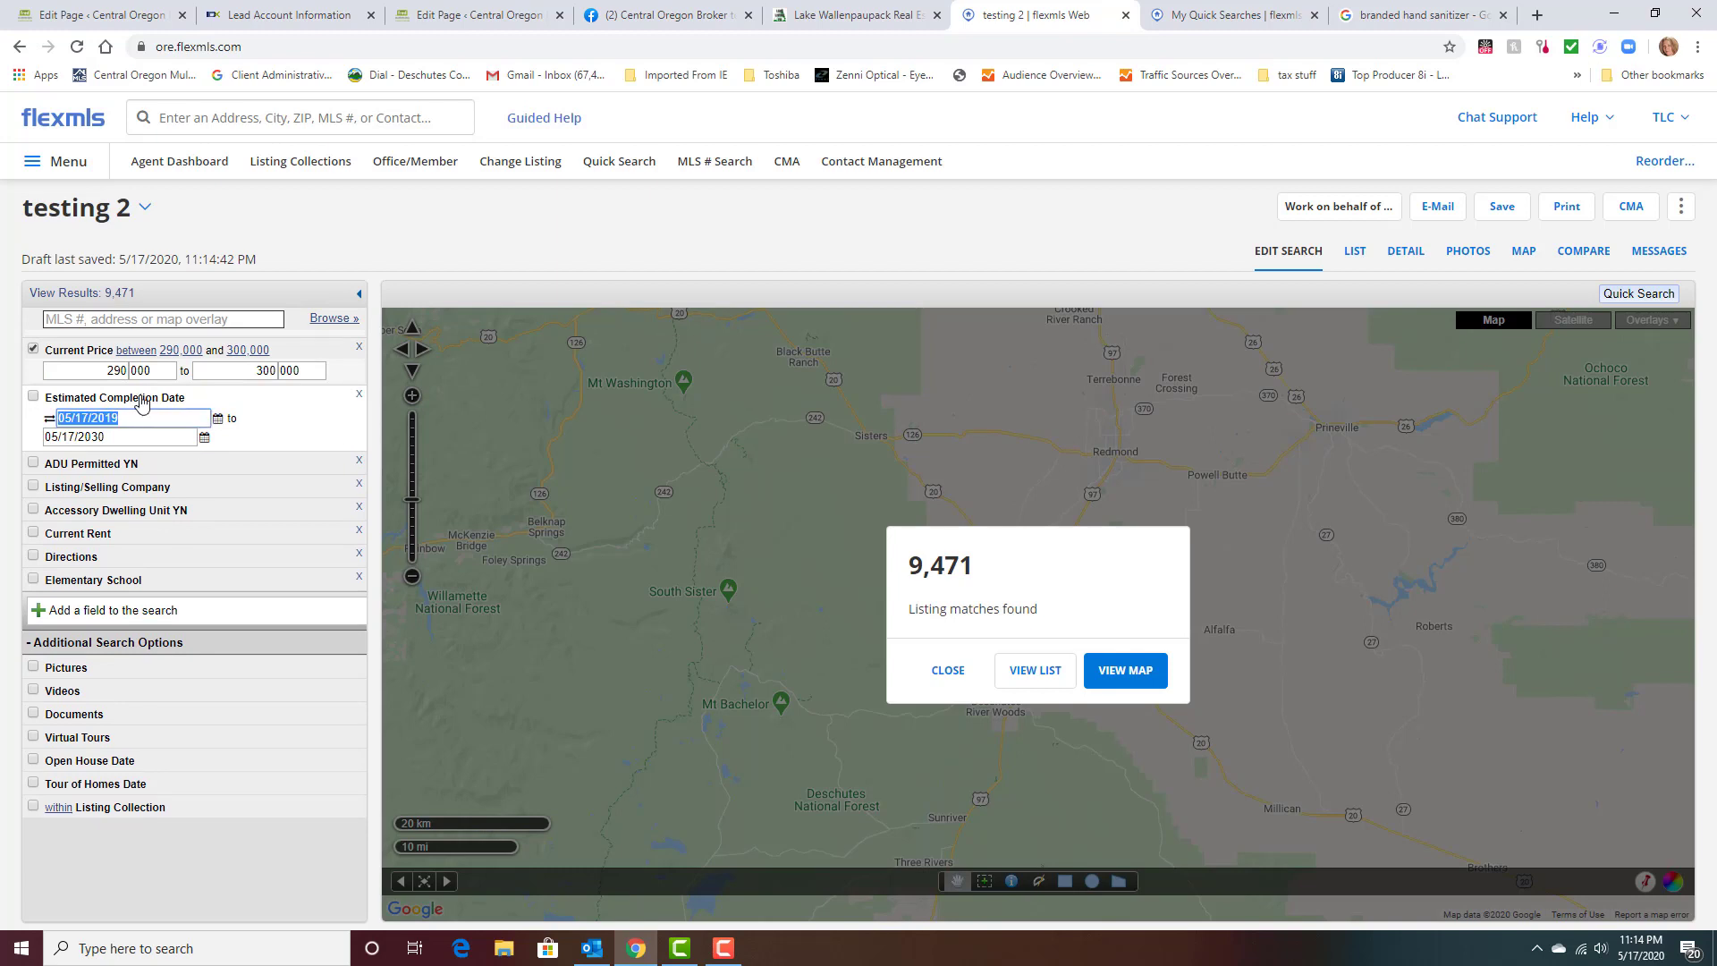
click(52, 369)
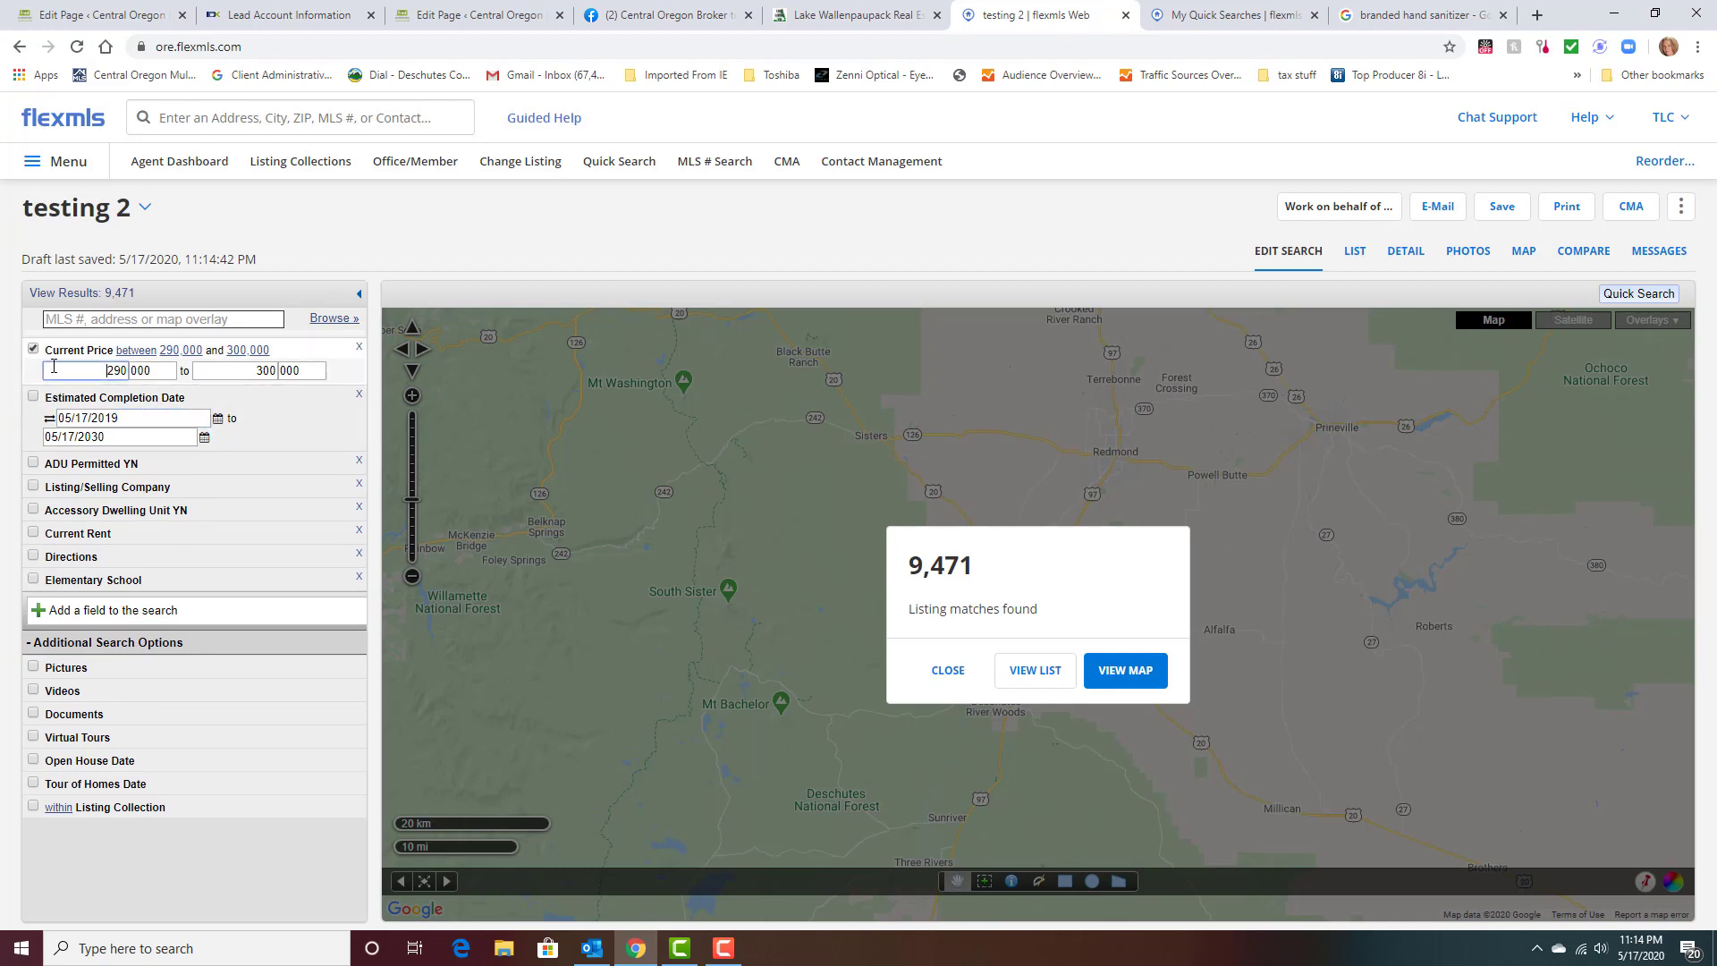
Add a Listing/Selling Company criterion with 'Fred Real Estate' and look up matching companies.
click(34, 486)
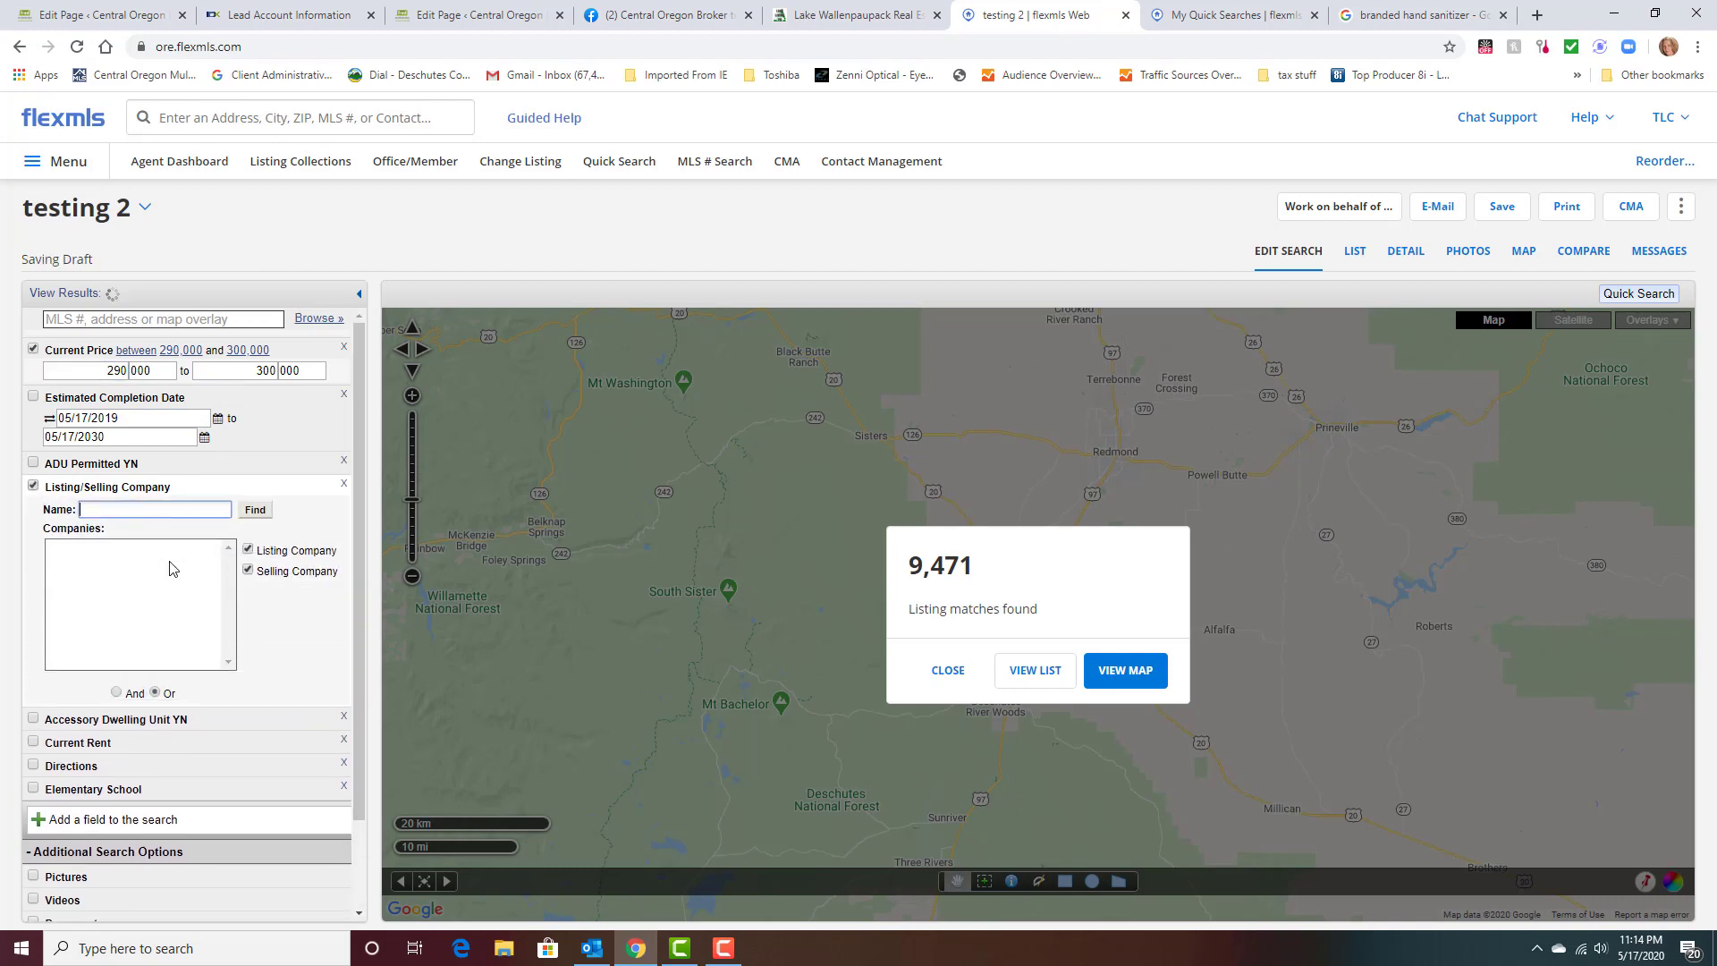
click(124, 507)
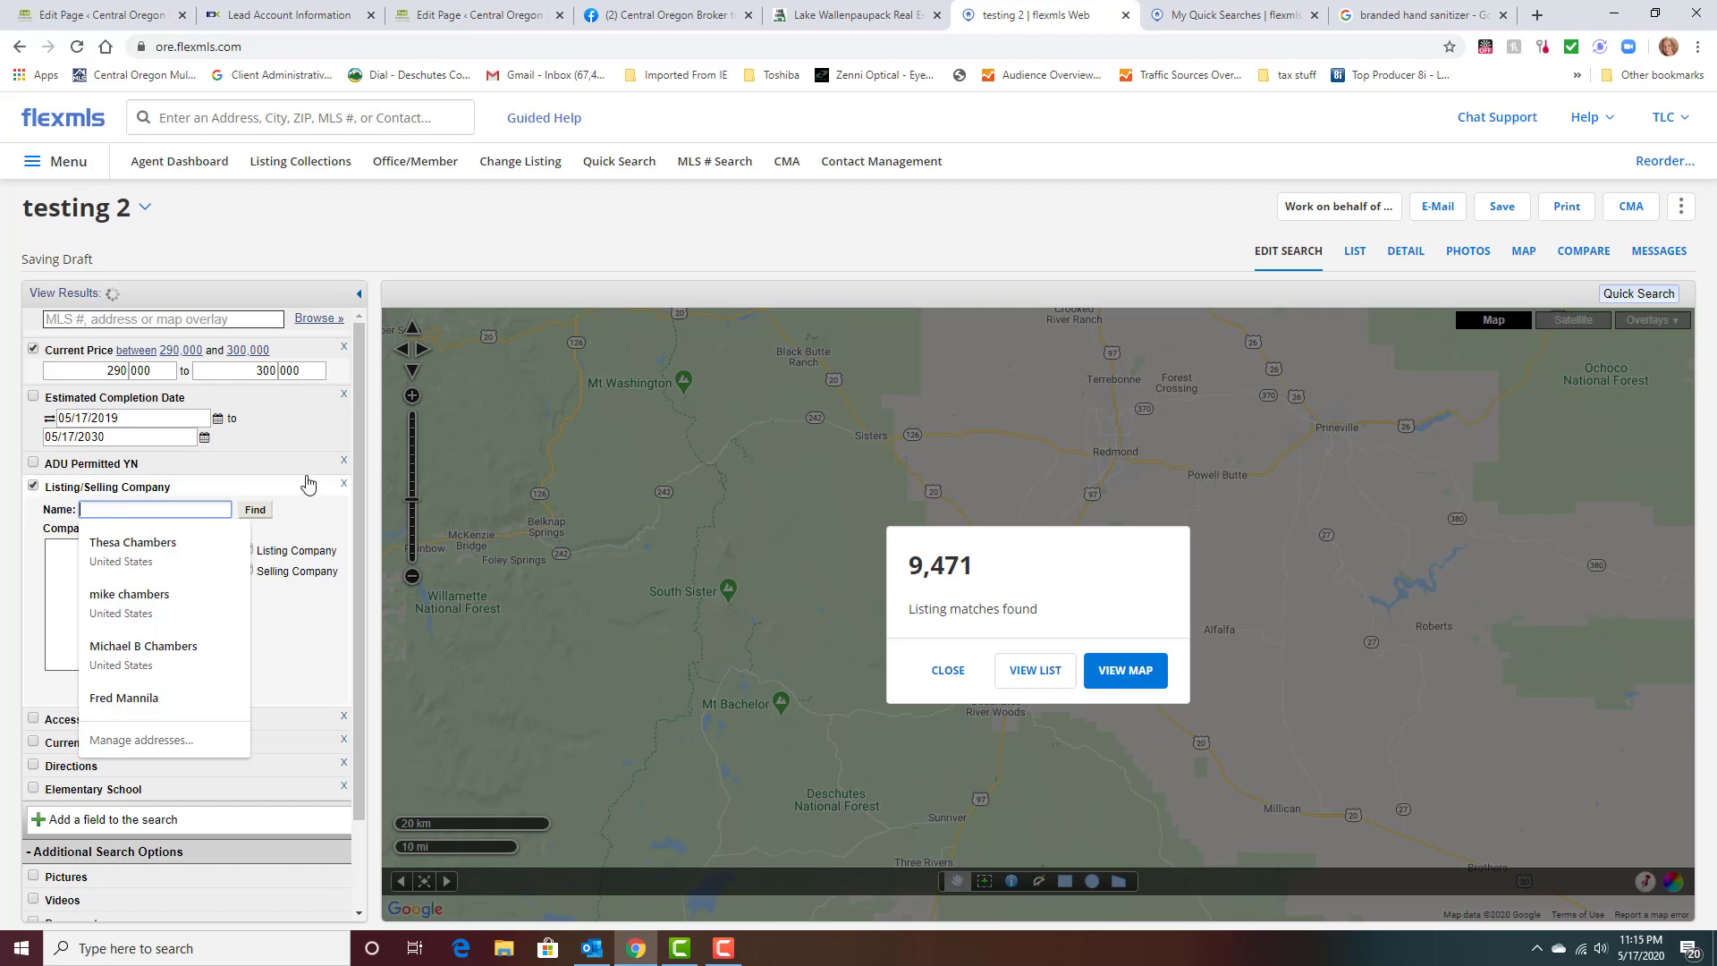
click(277, 466)
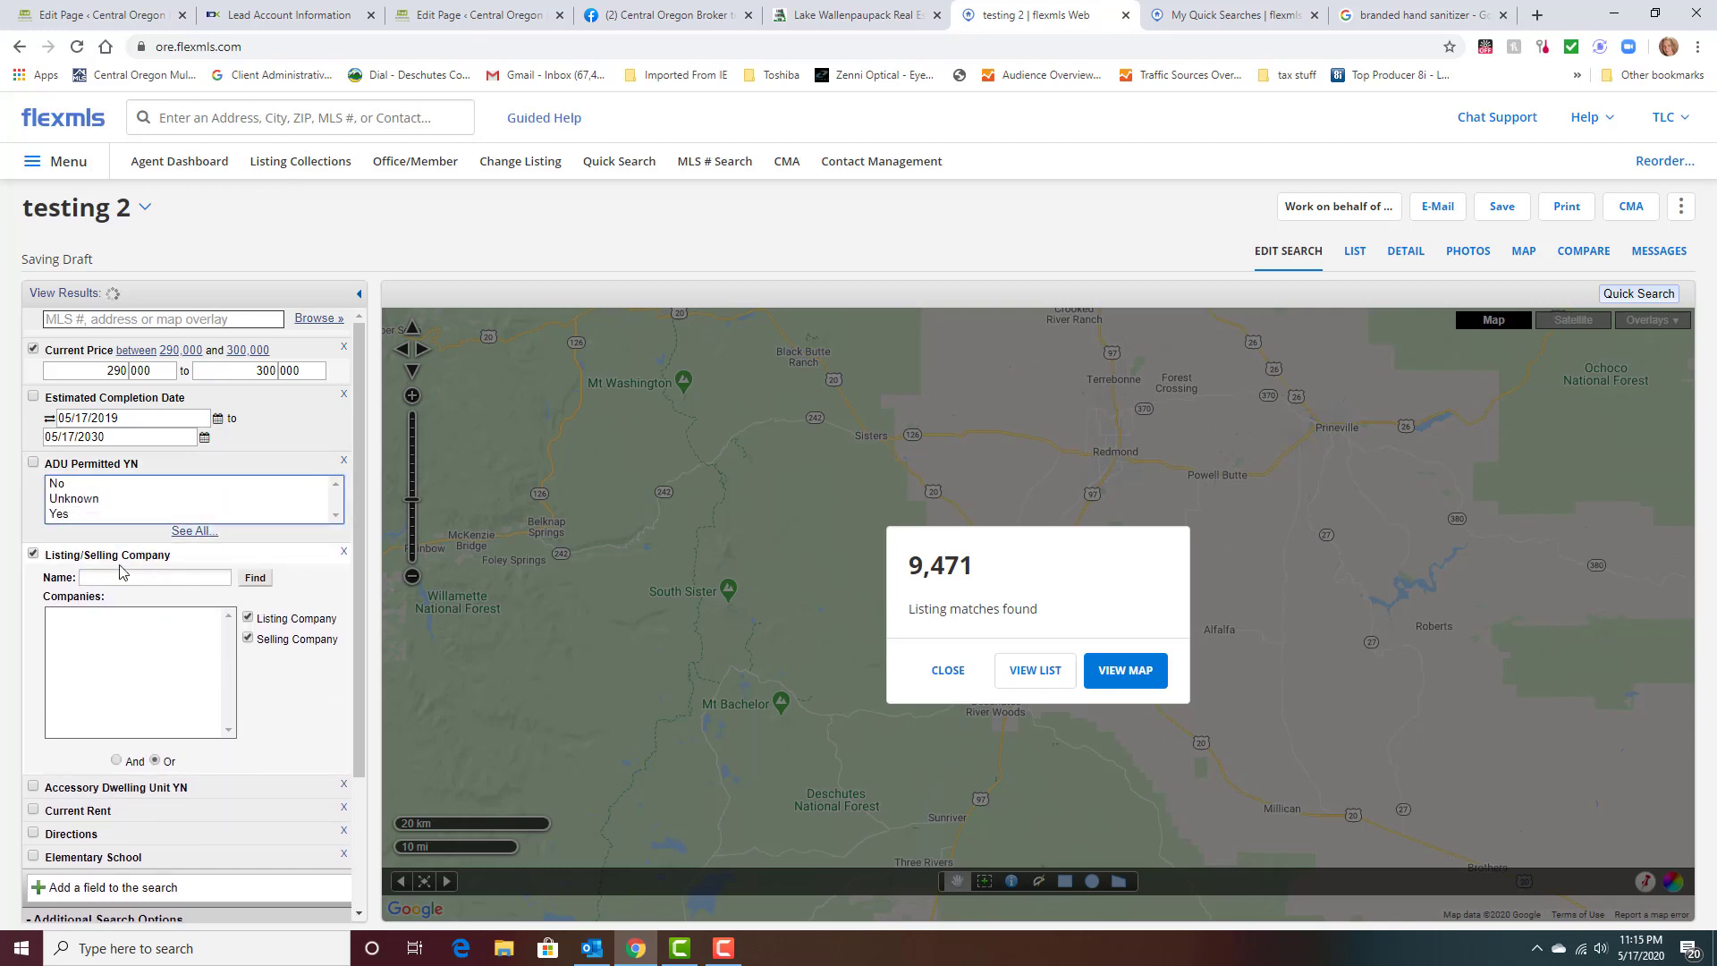
click(120, 578)
text(f)
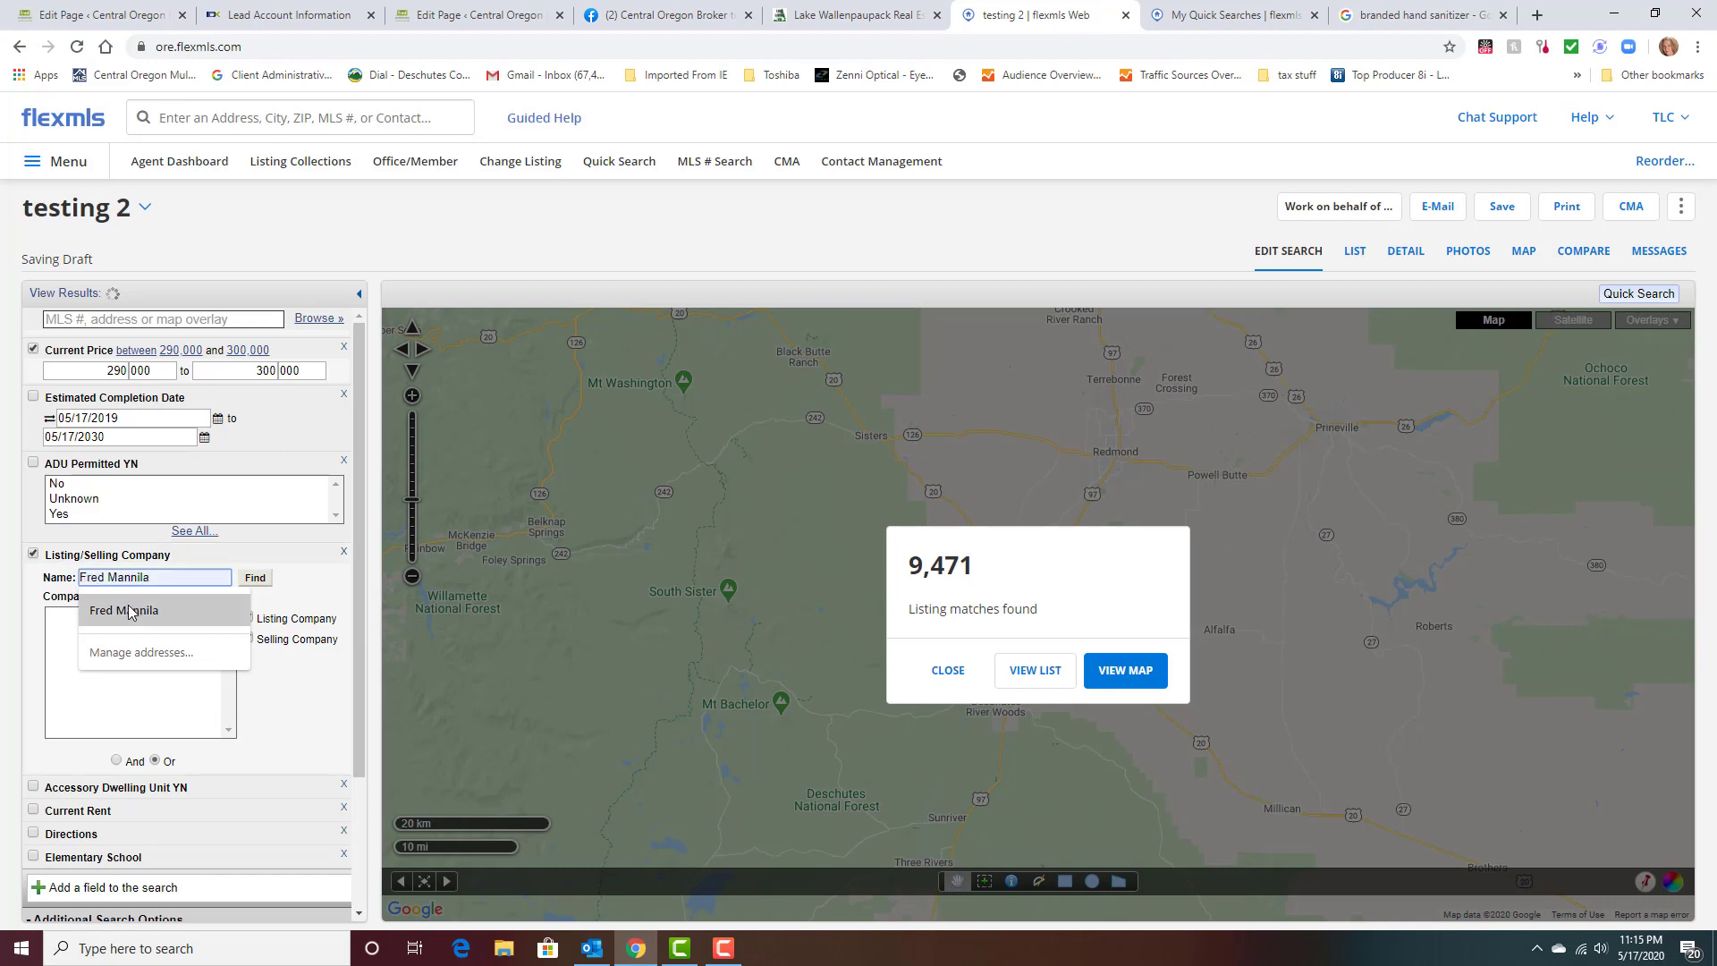
click(129, 611)
drag(151, 578, 98, 577)
key(BackSpace)
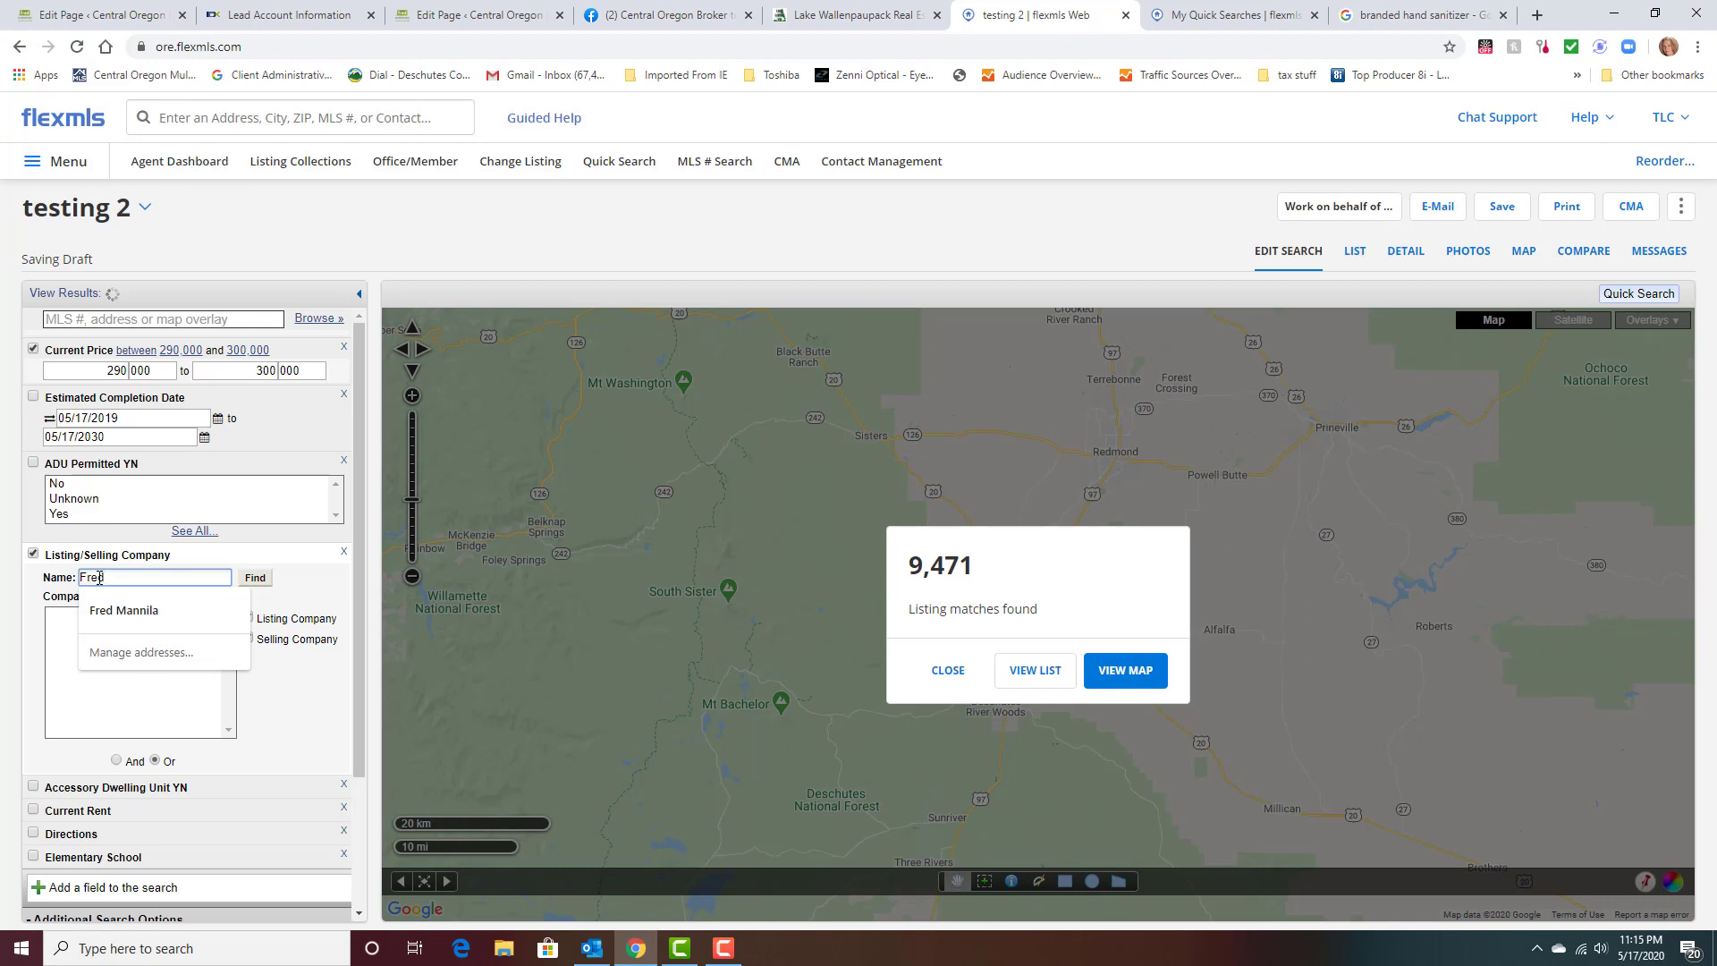
text( Real Estate)
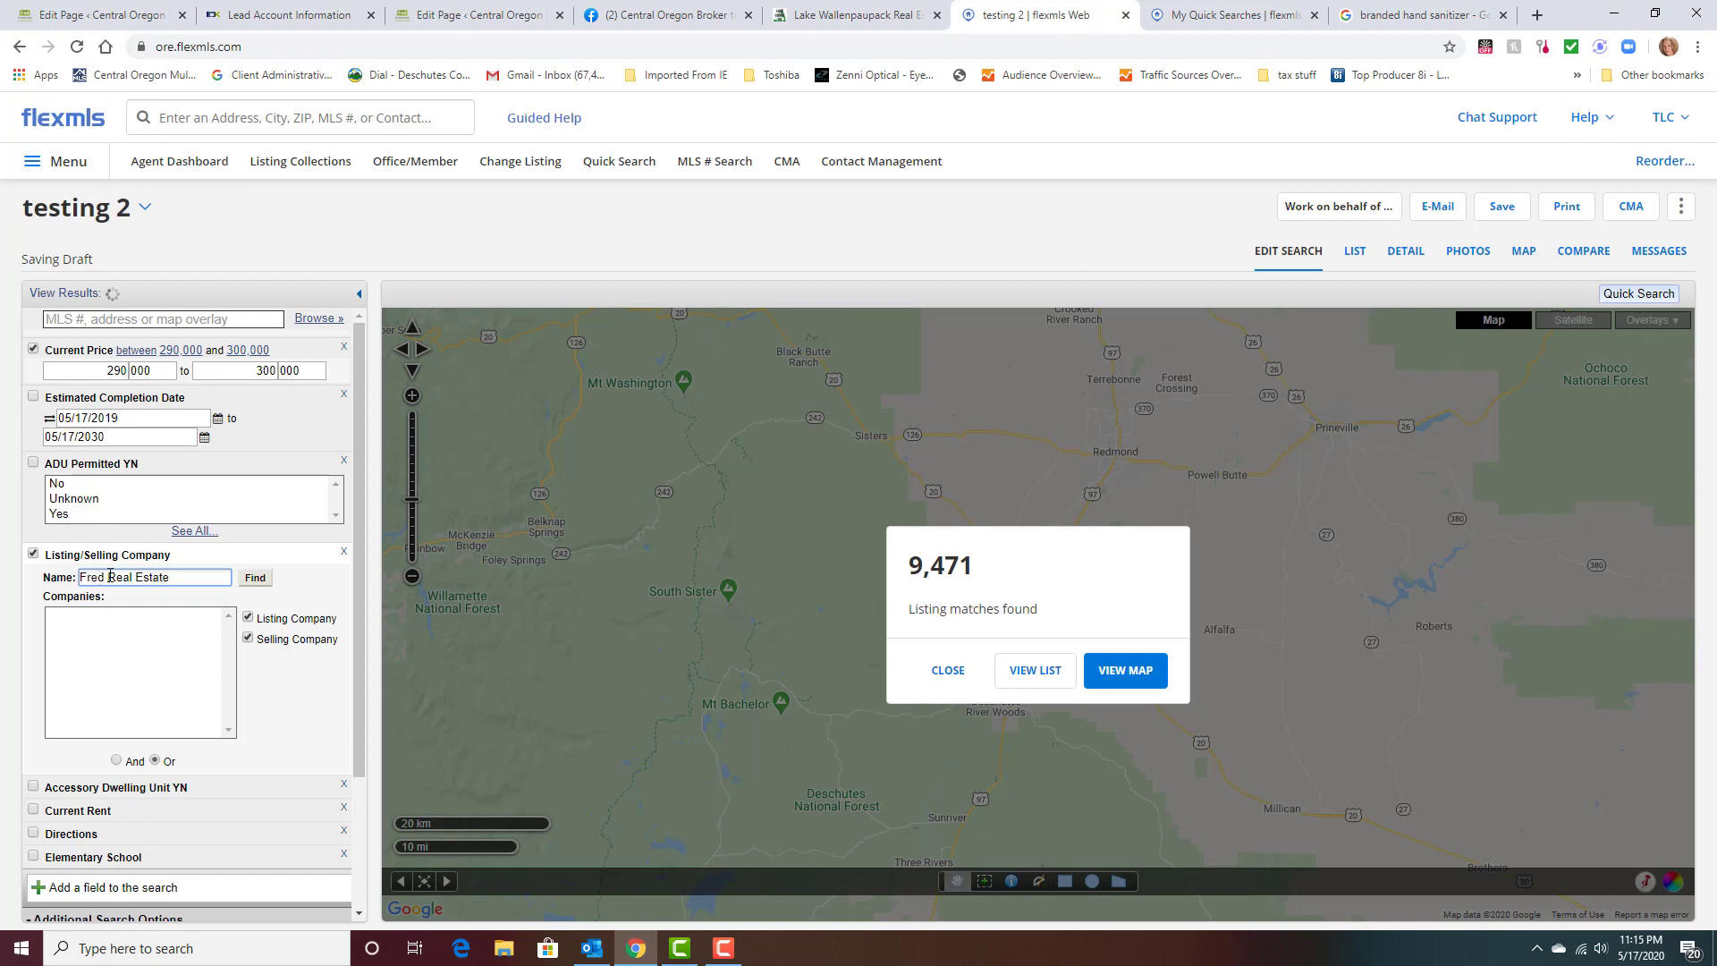
click(255, 578)
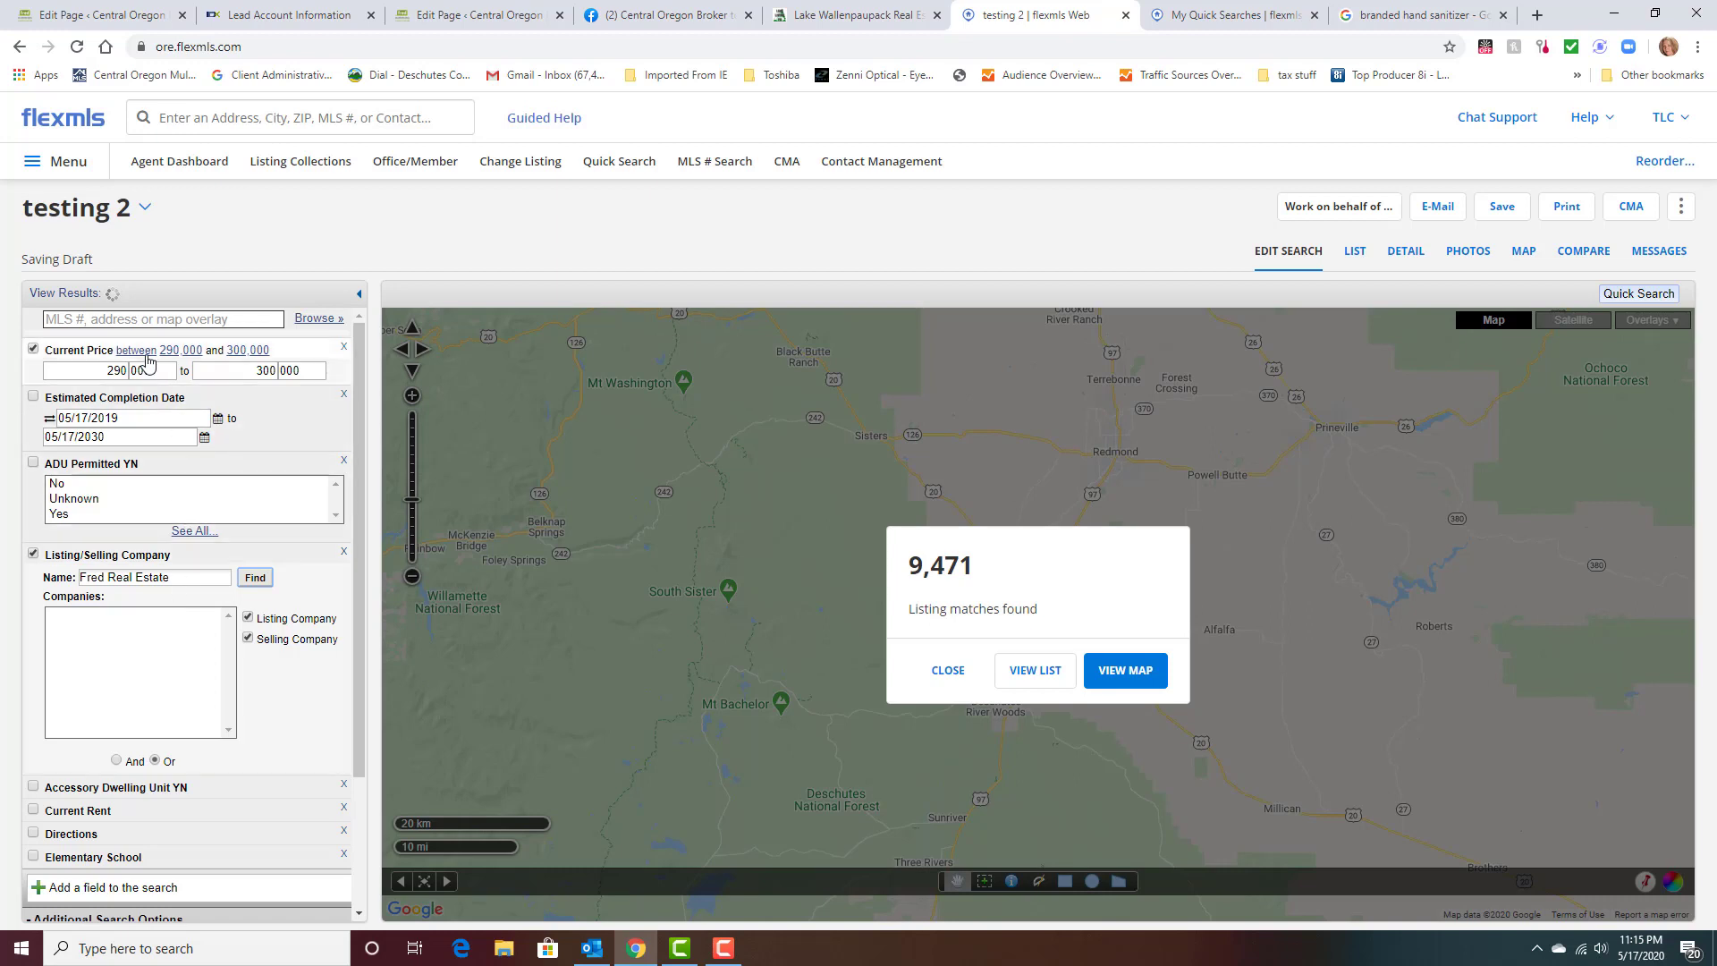
Set Current Price to 500,000–510,000 and ADU Permitted to Yes, then list the five matches.
click(123, 371)
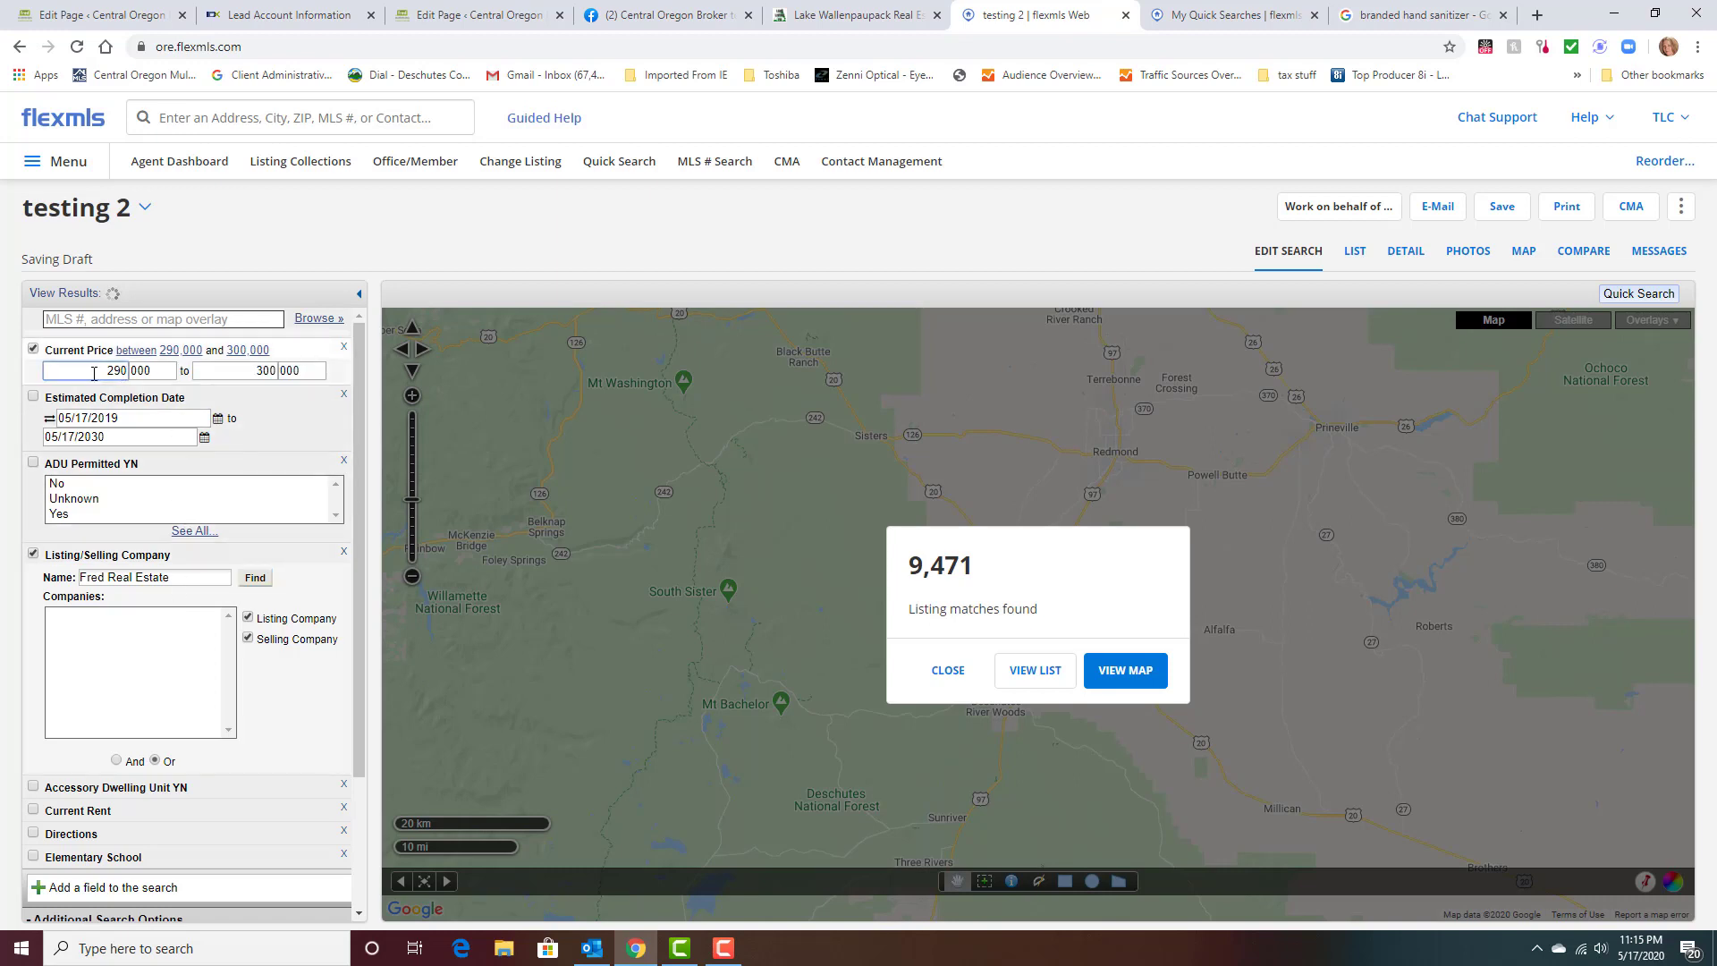
double_click(124, 372)
text(5)
text(00)
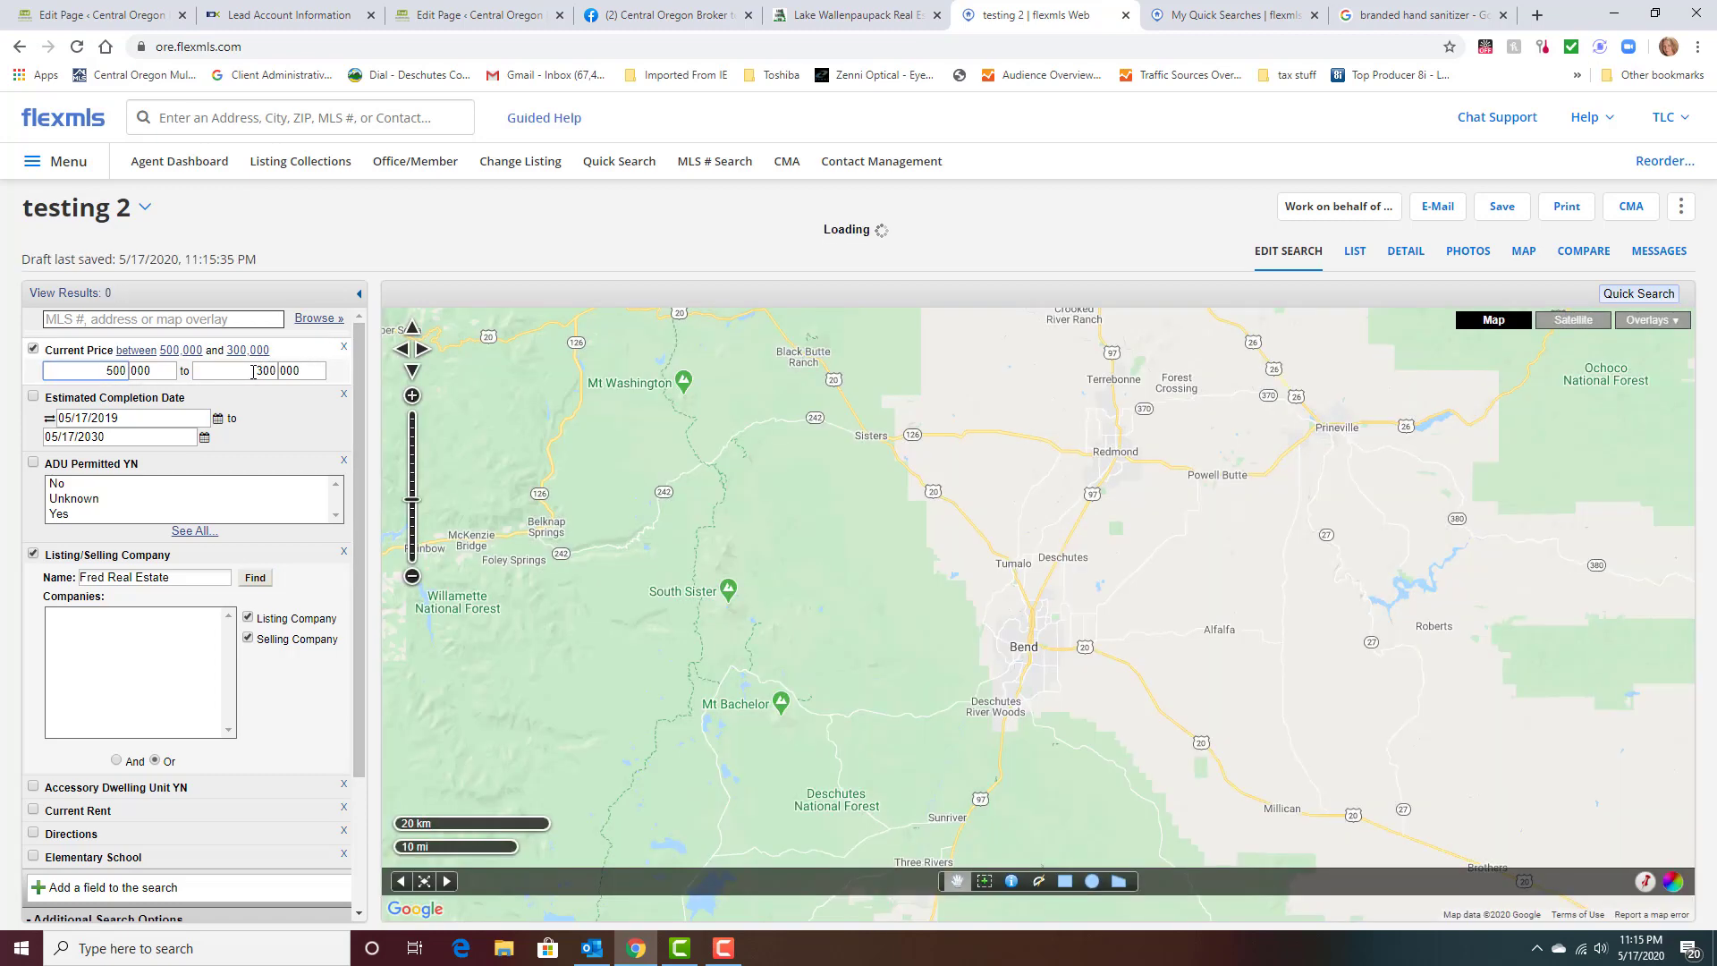
double_click(287, 371)
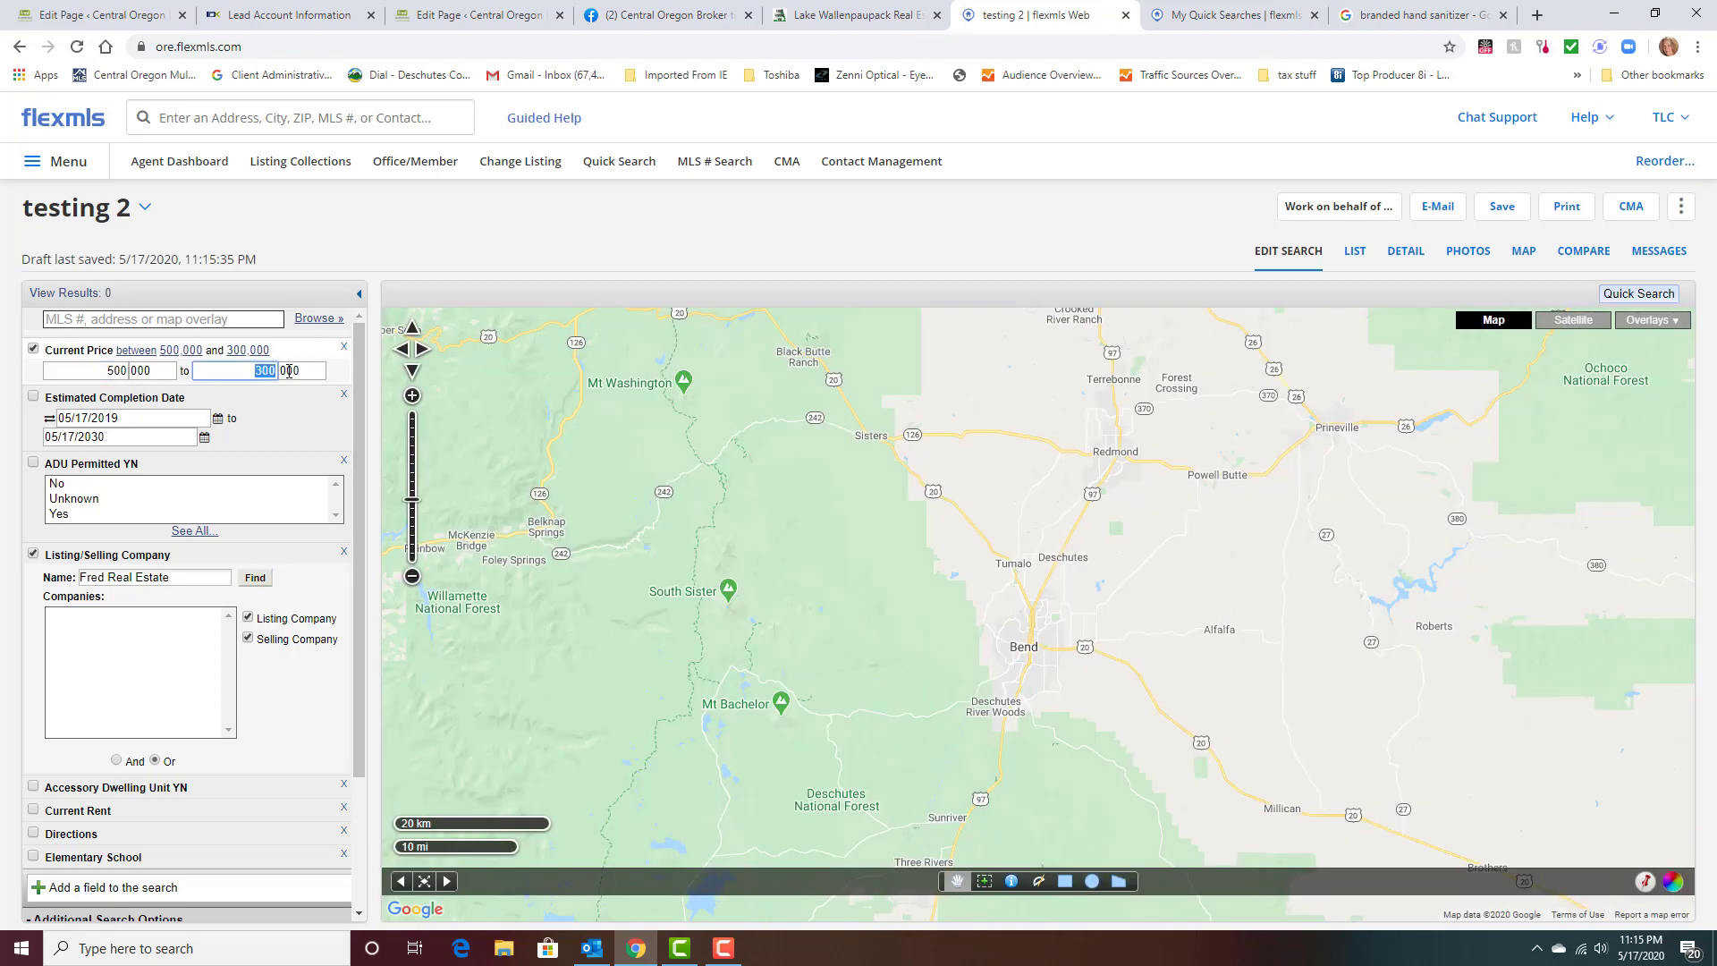
text(510)
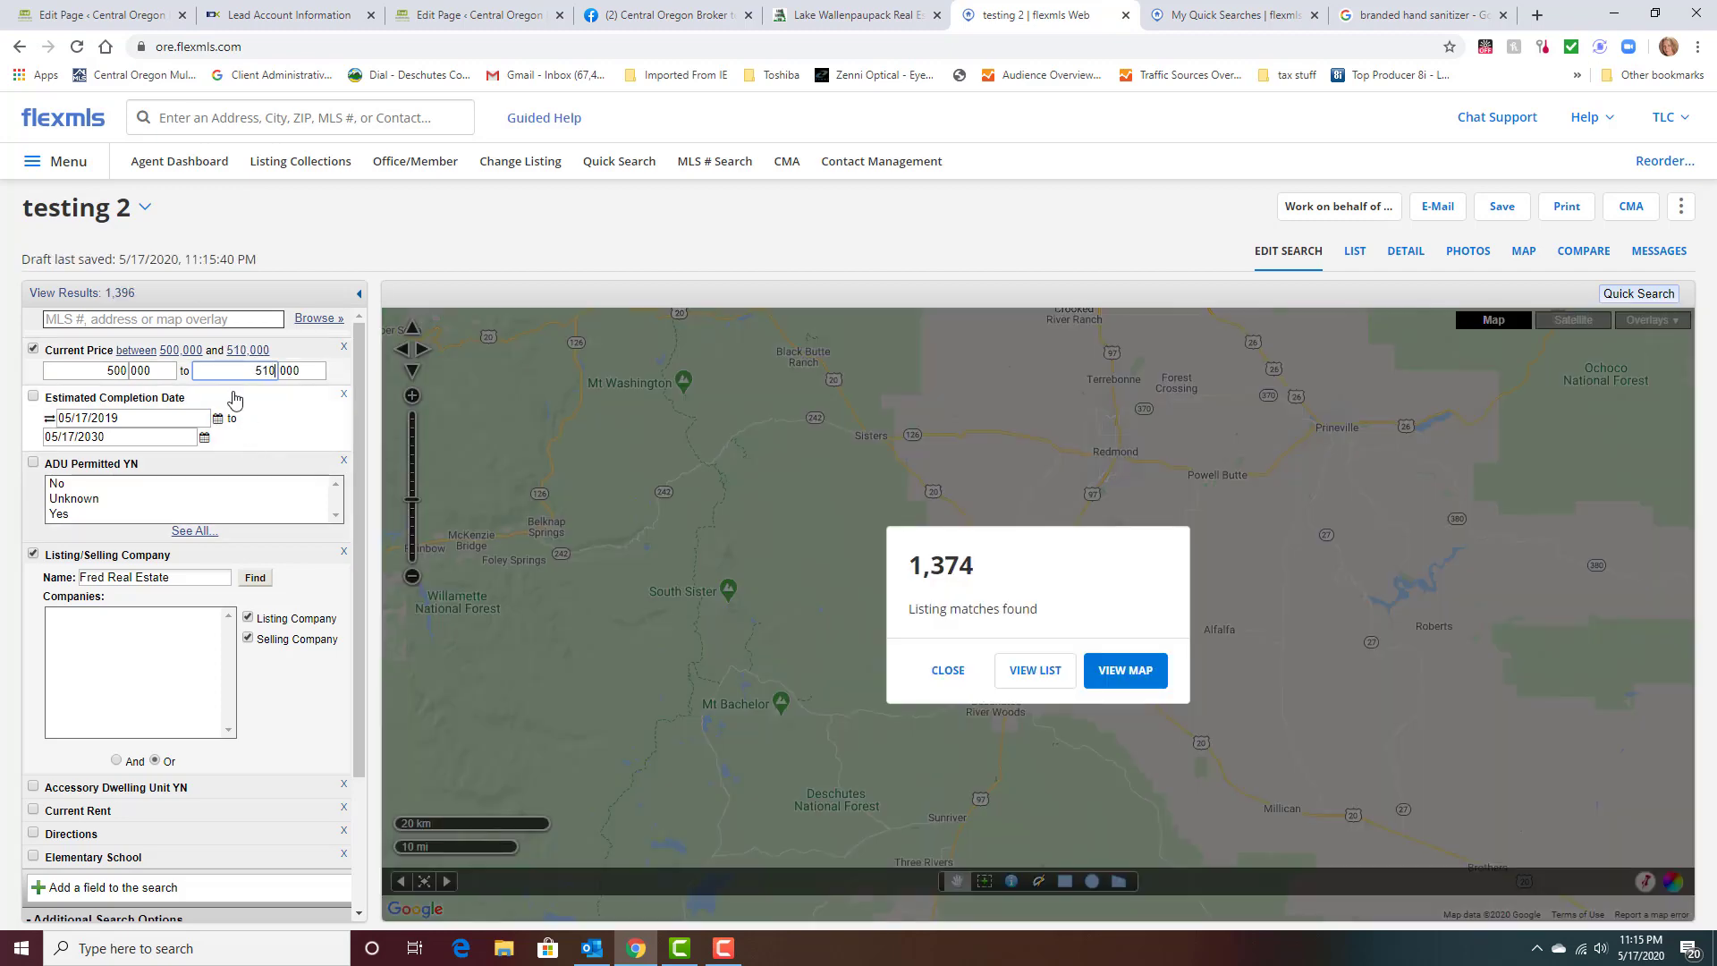
click(246, 436)
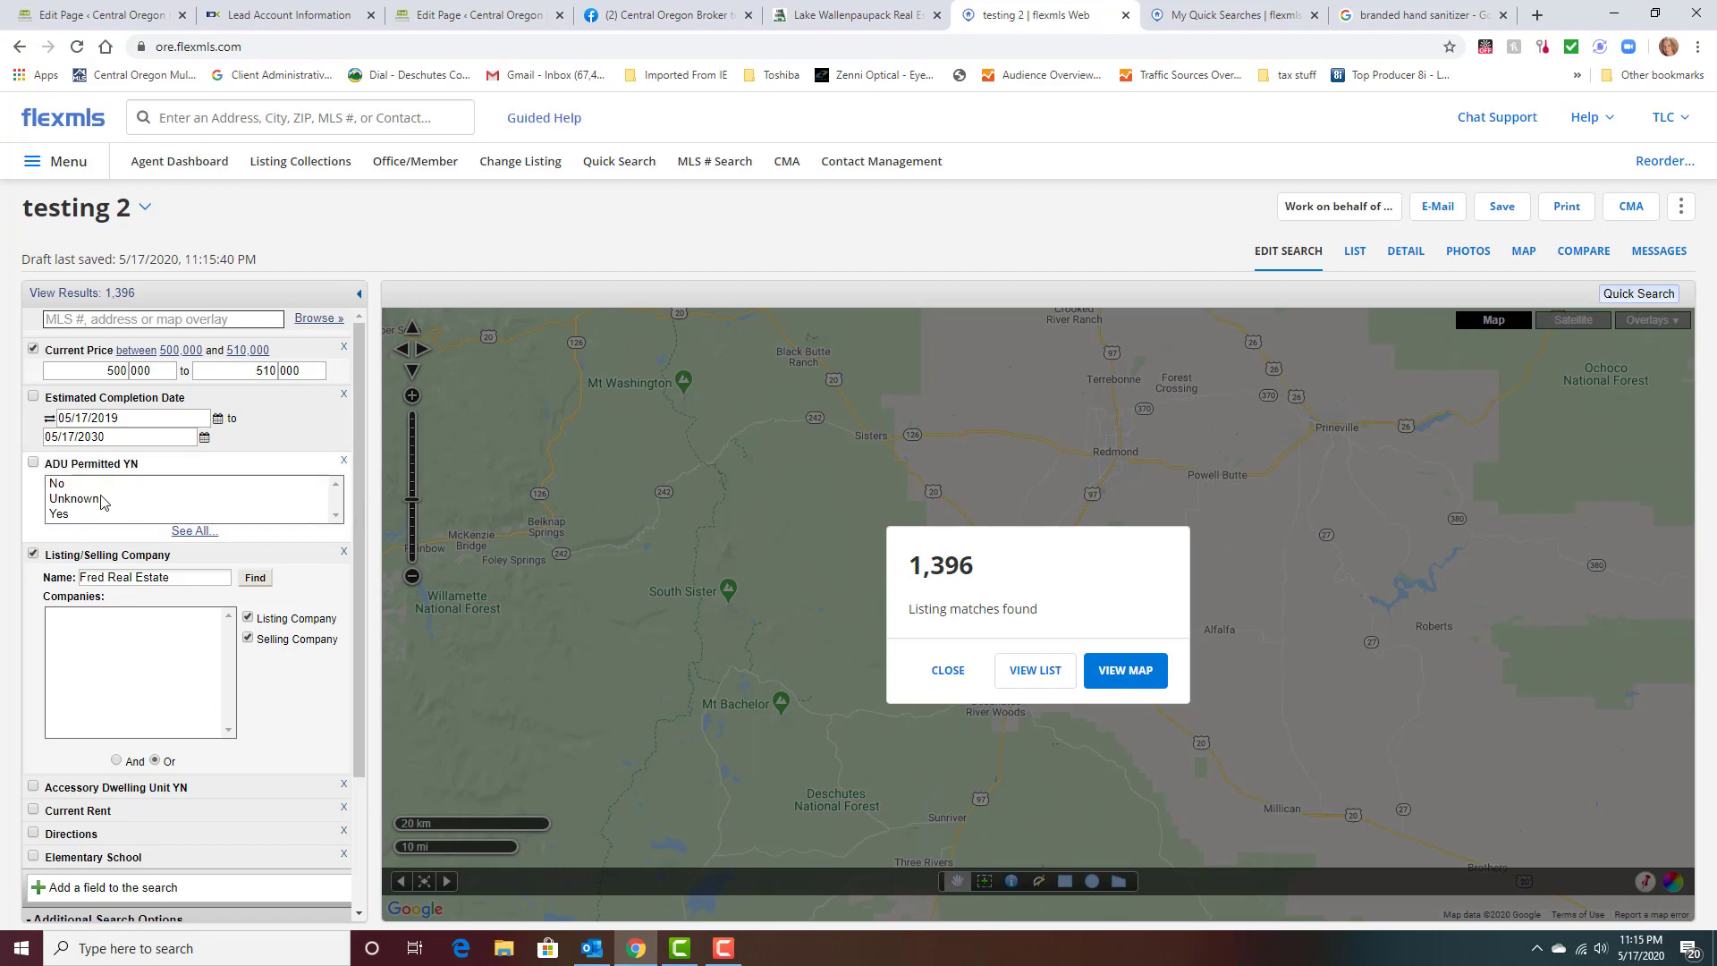
click(71, 514)
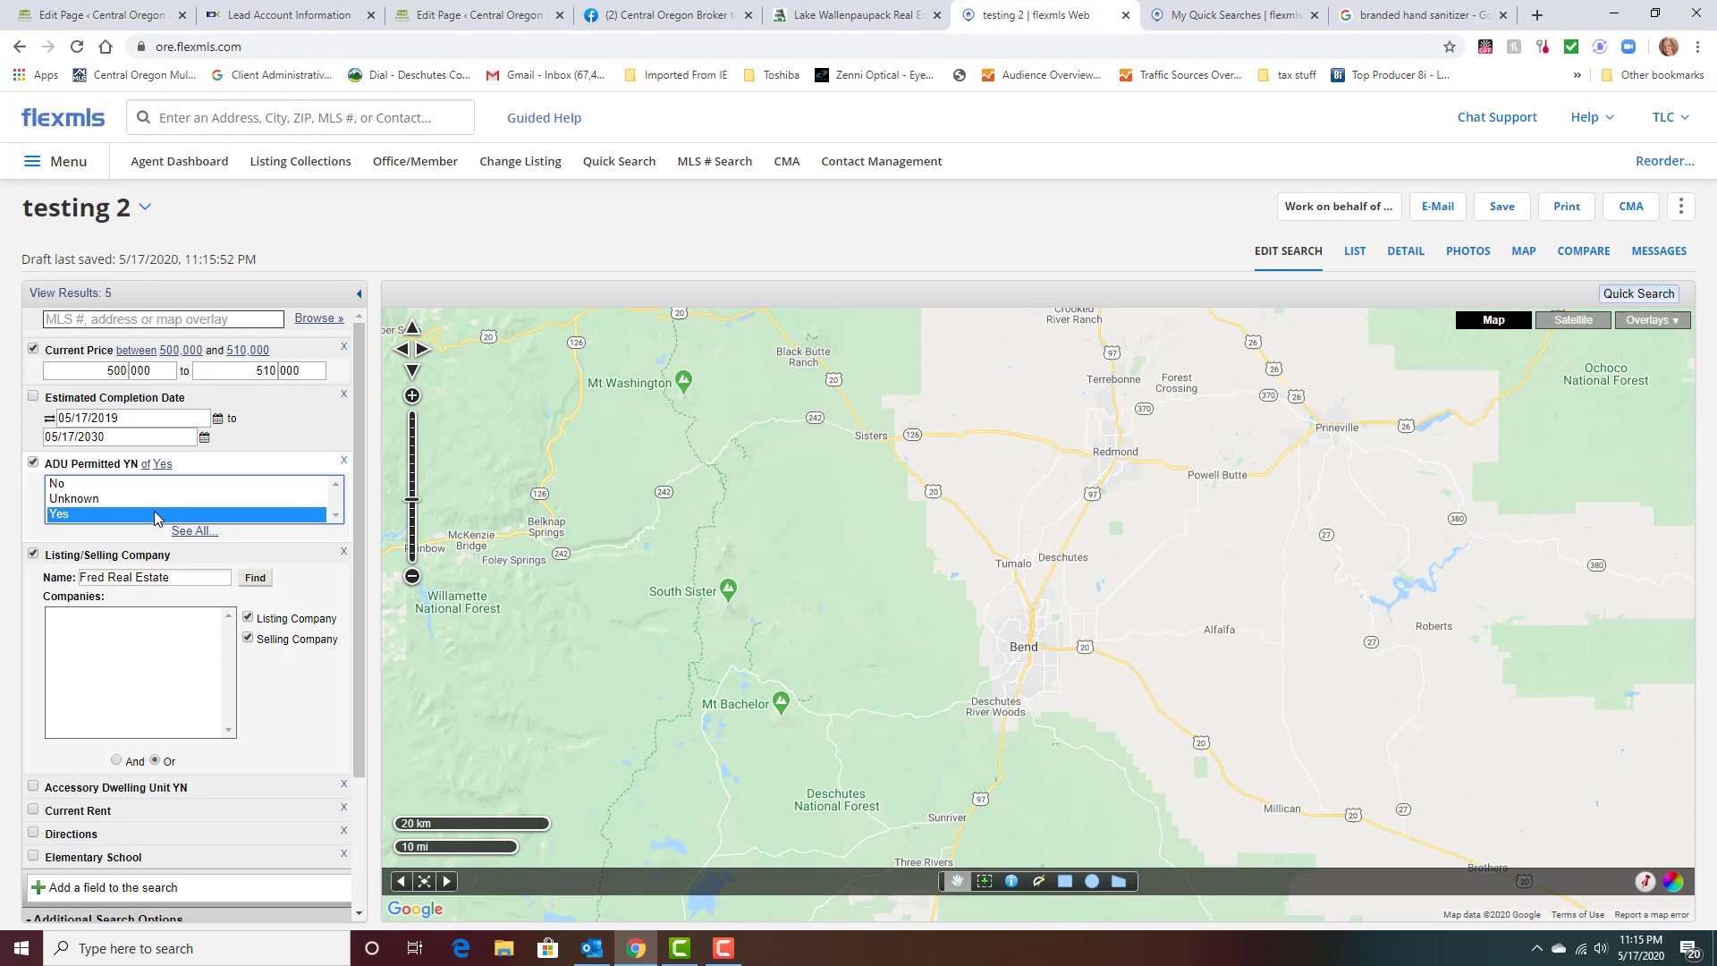
click(73, 294)
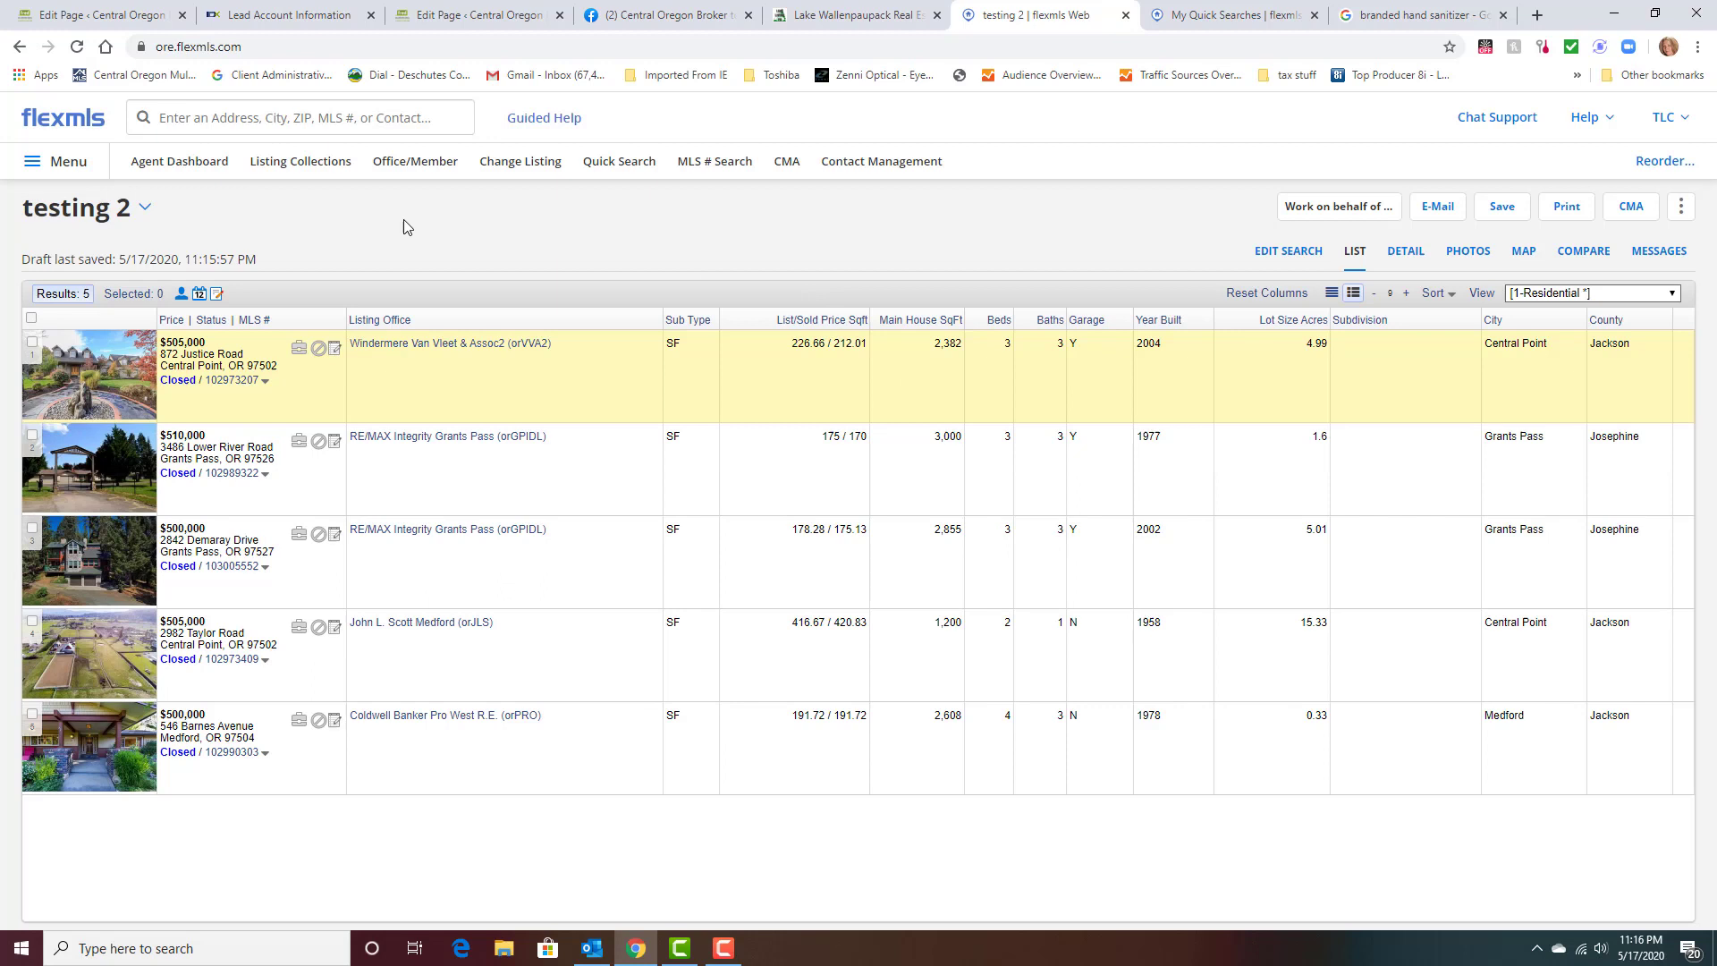
Go back from the results list to the testing 2 search criteria form via Edit Search.
click(617, 173)
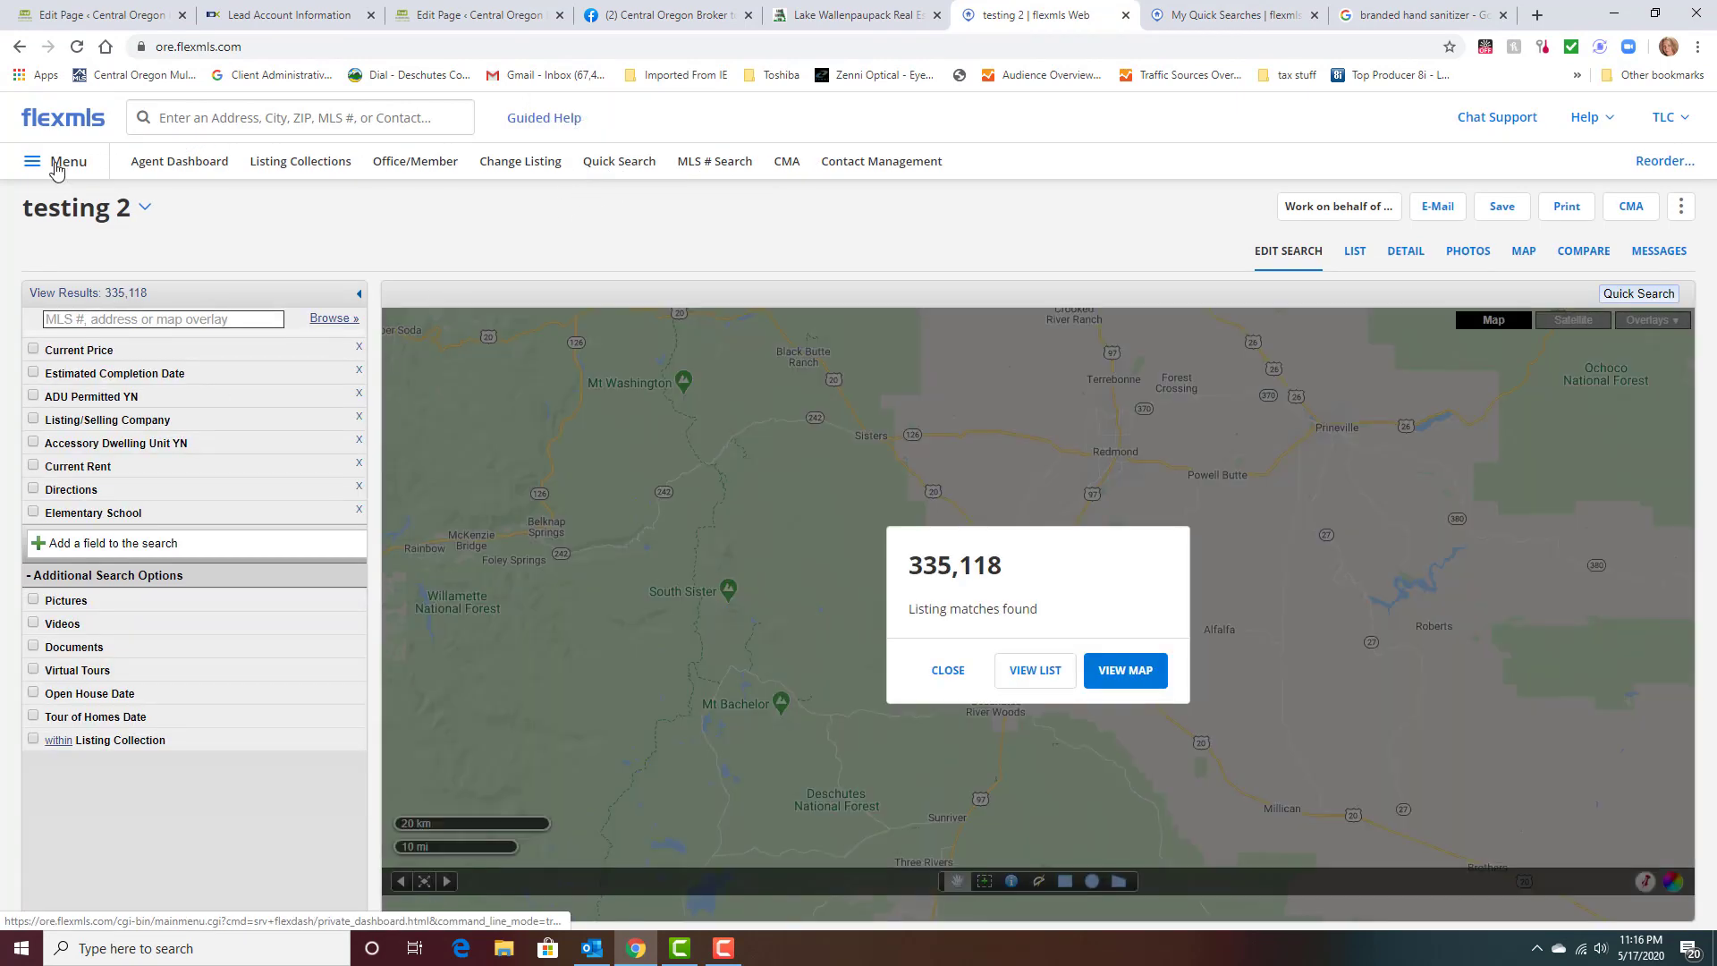
Go to Preferences > My Quick Searches from the main menu.
click(56, 165)
scroll(394, 652, down, 2)
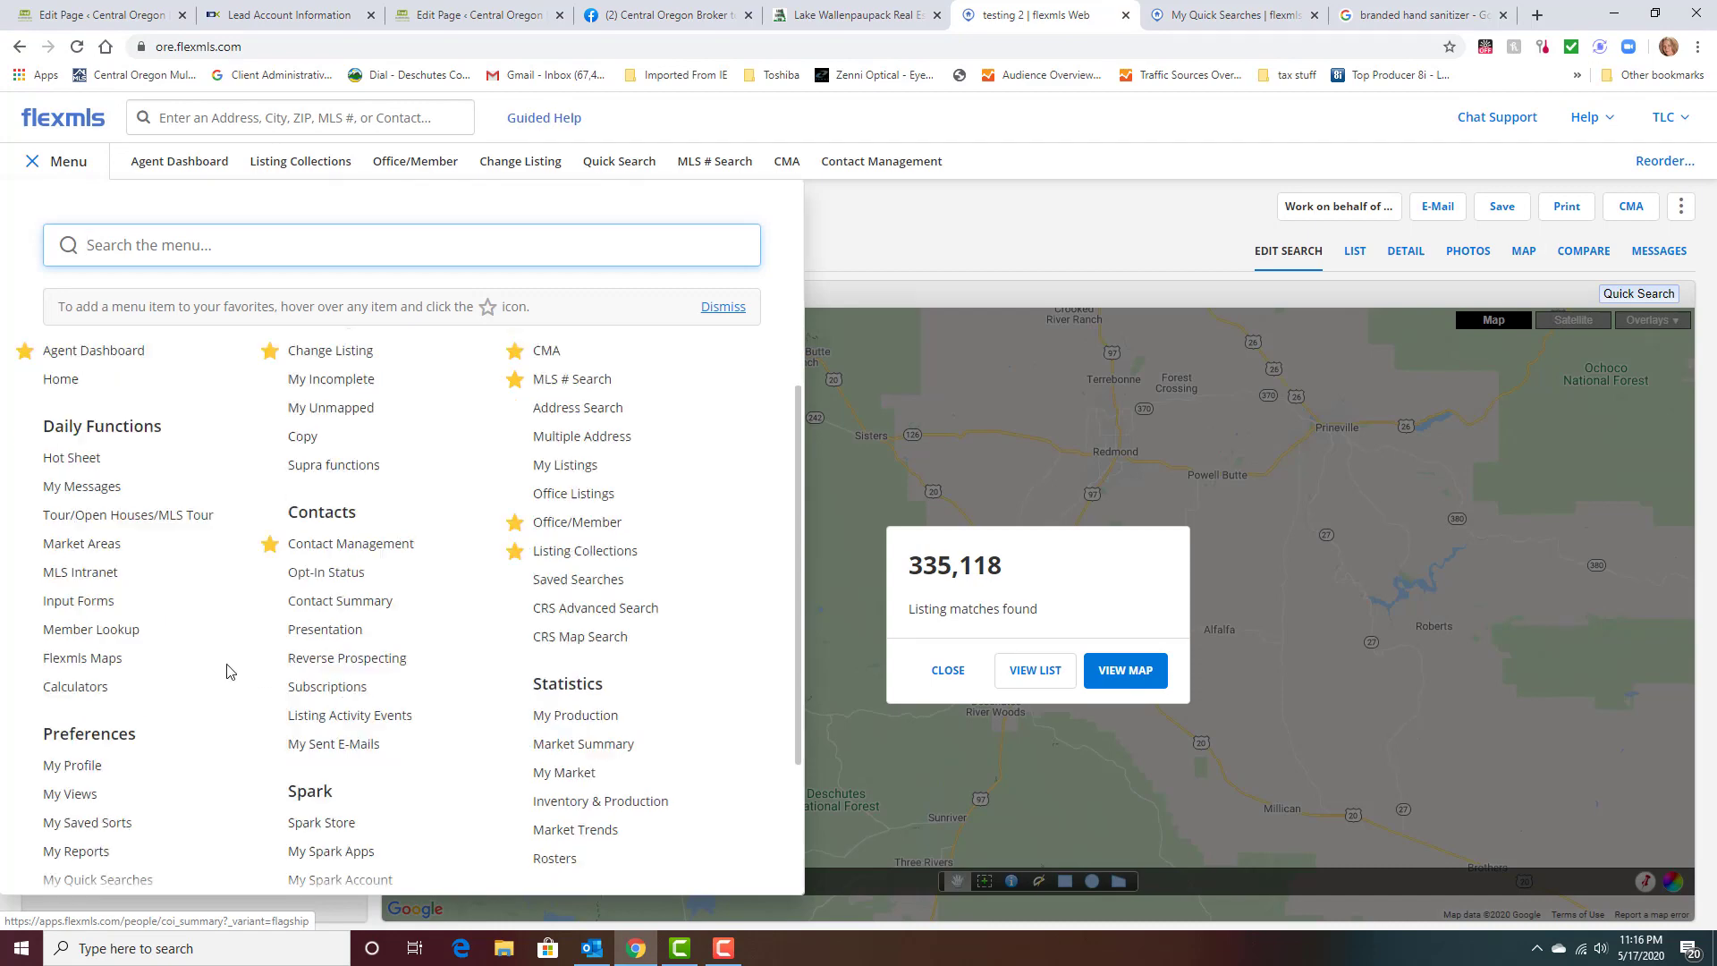
mouse_move(92, 819)
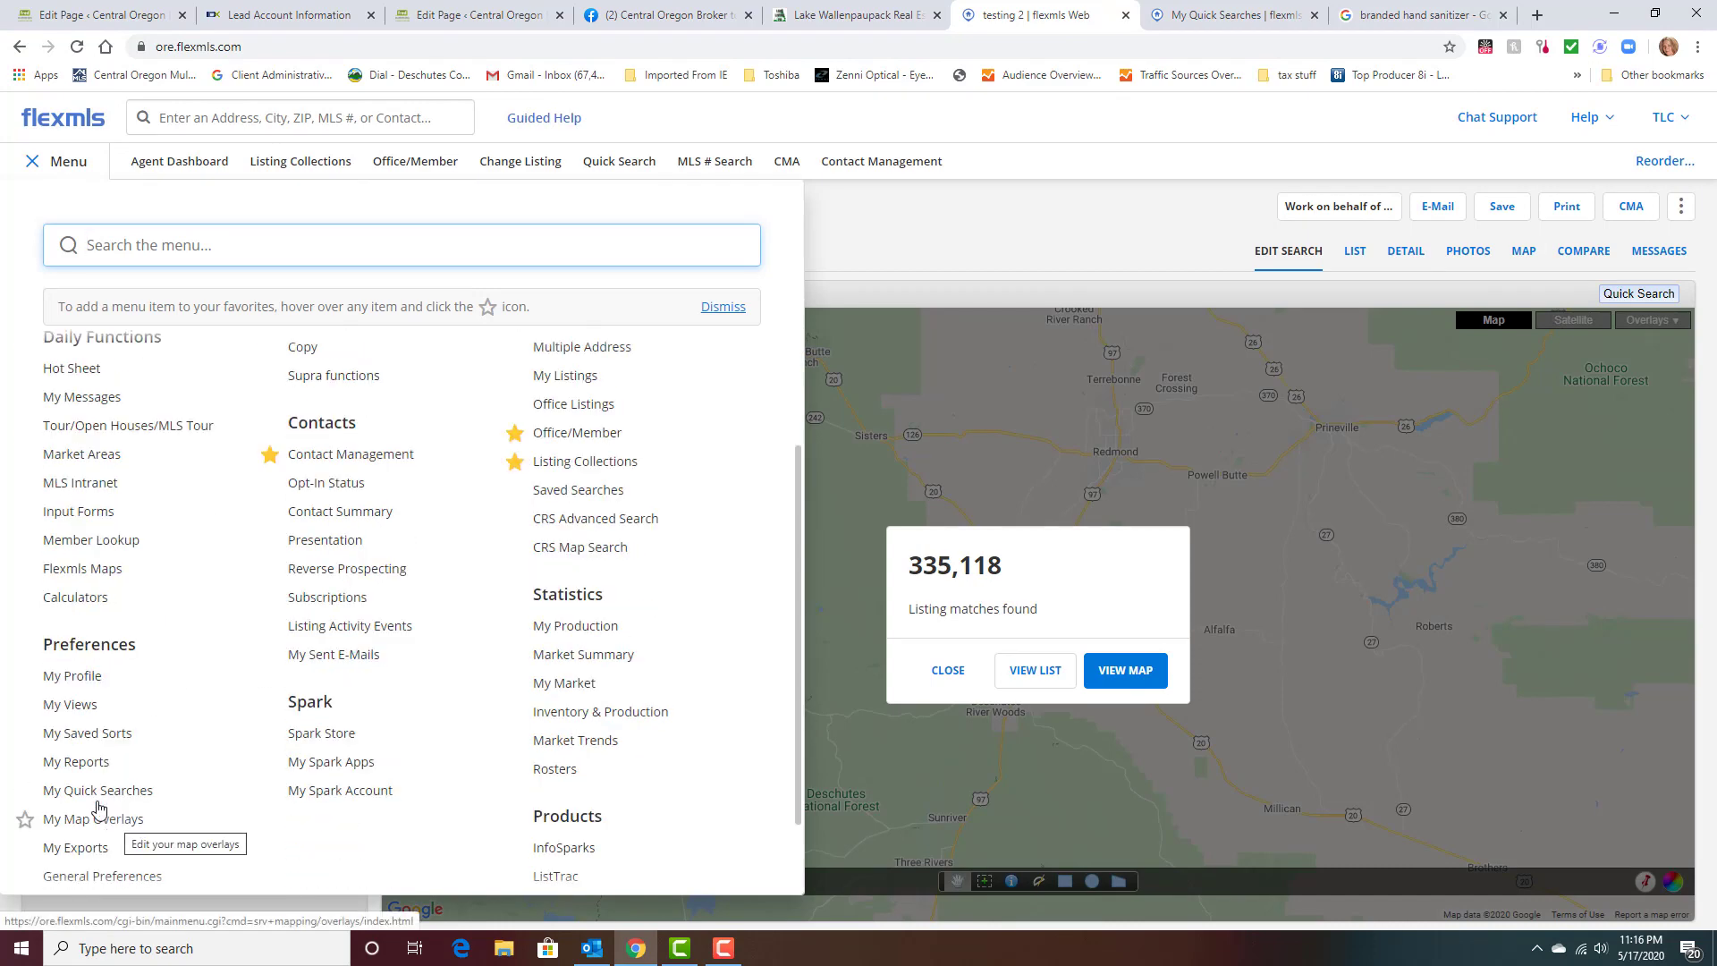
click(89, 788)
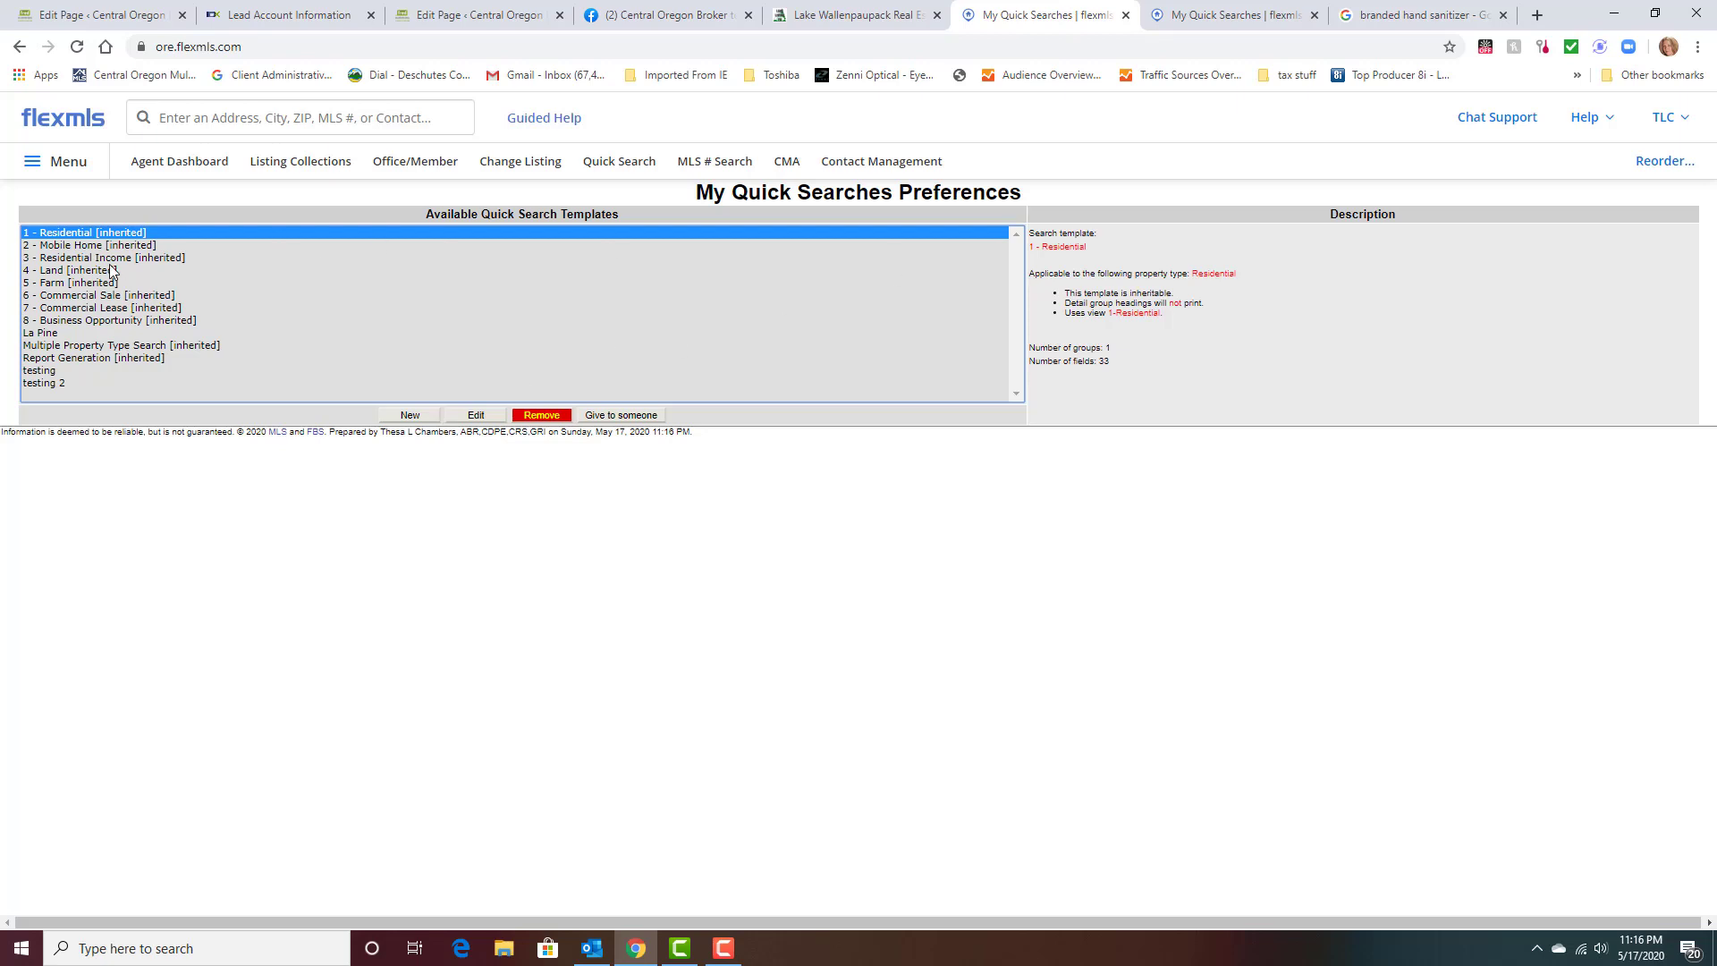
Remove the 'testing 2' quick search template.
click(58, 384)
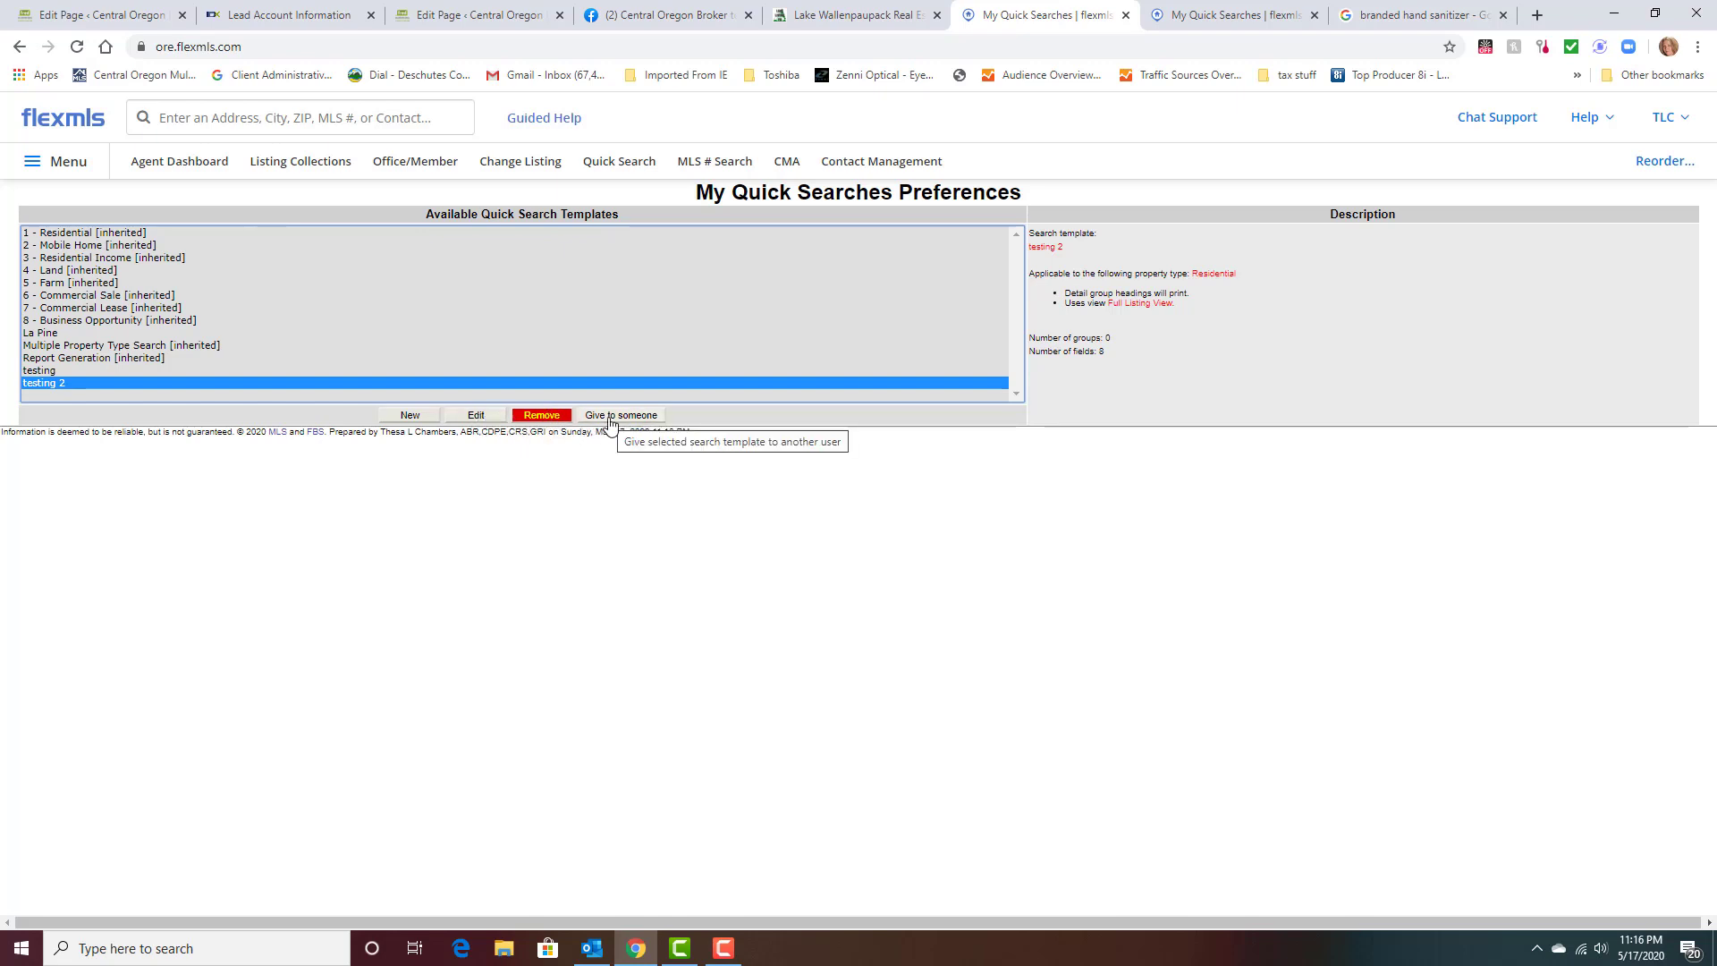
click(541, 417)
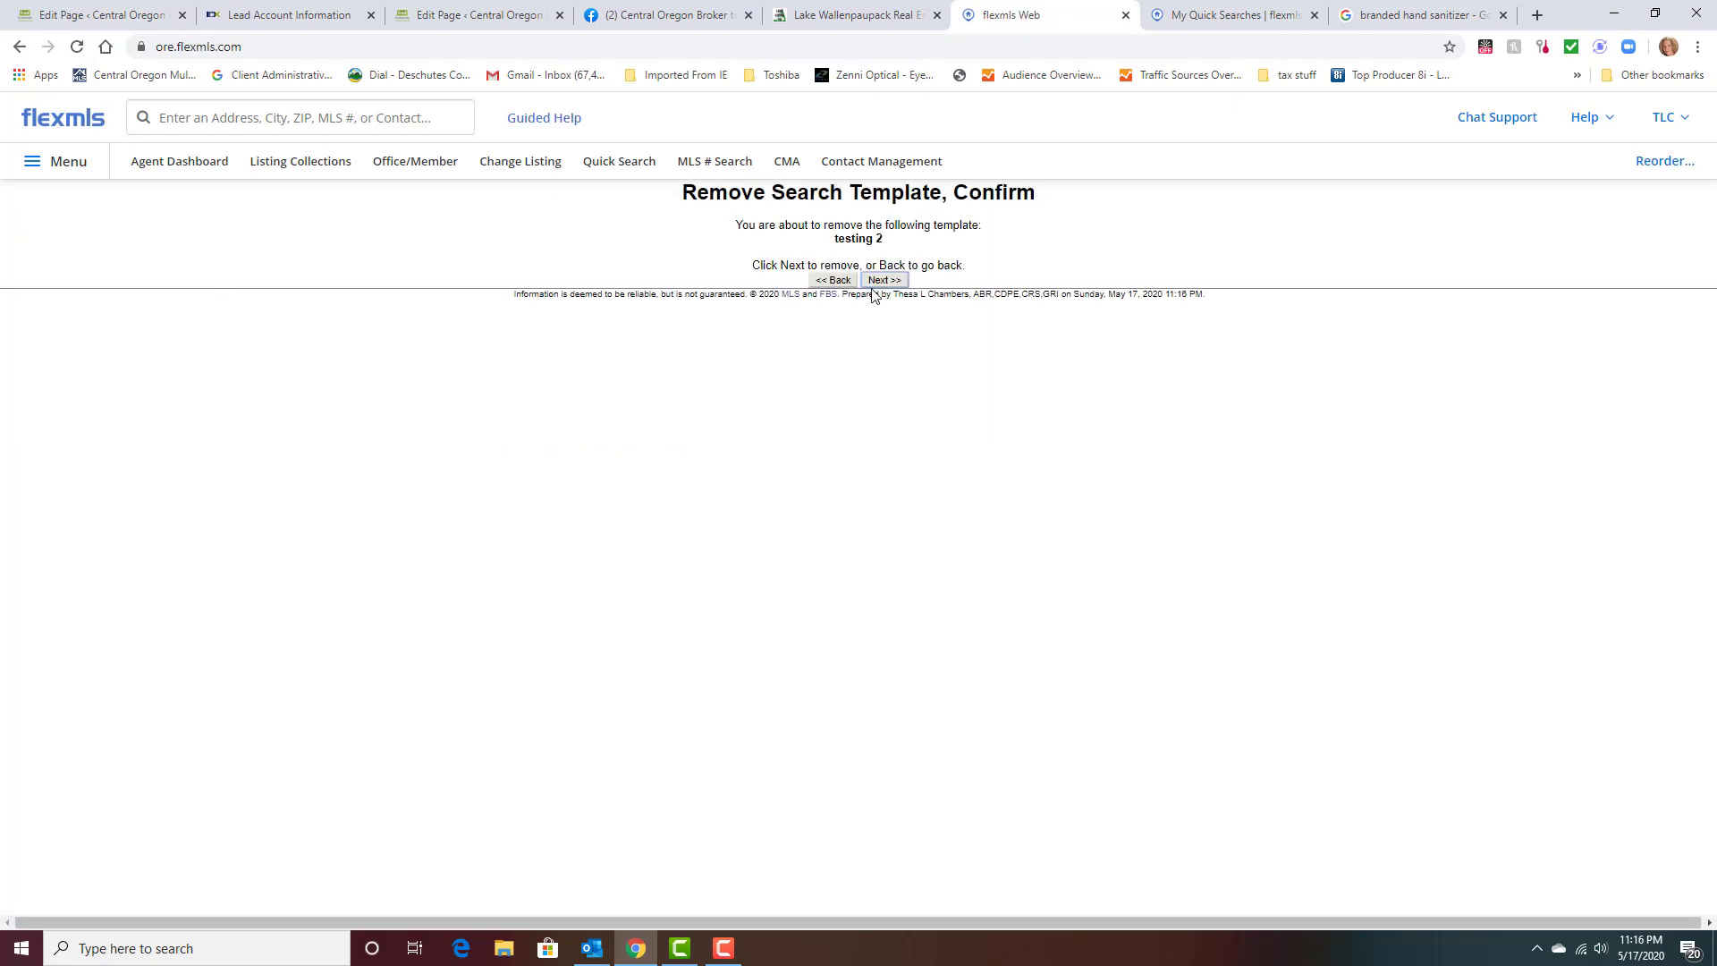
click(880, 280)
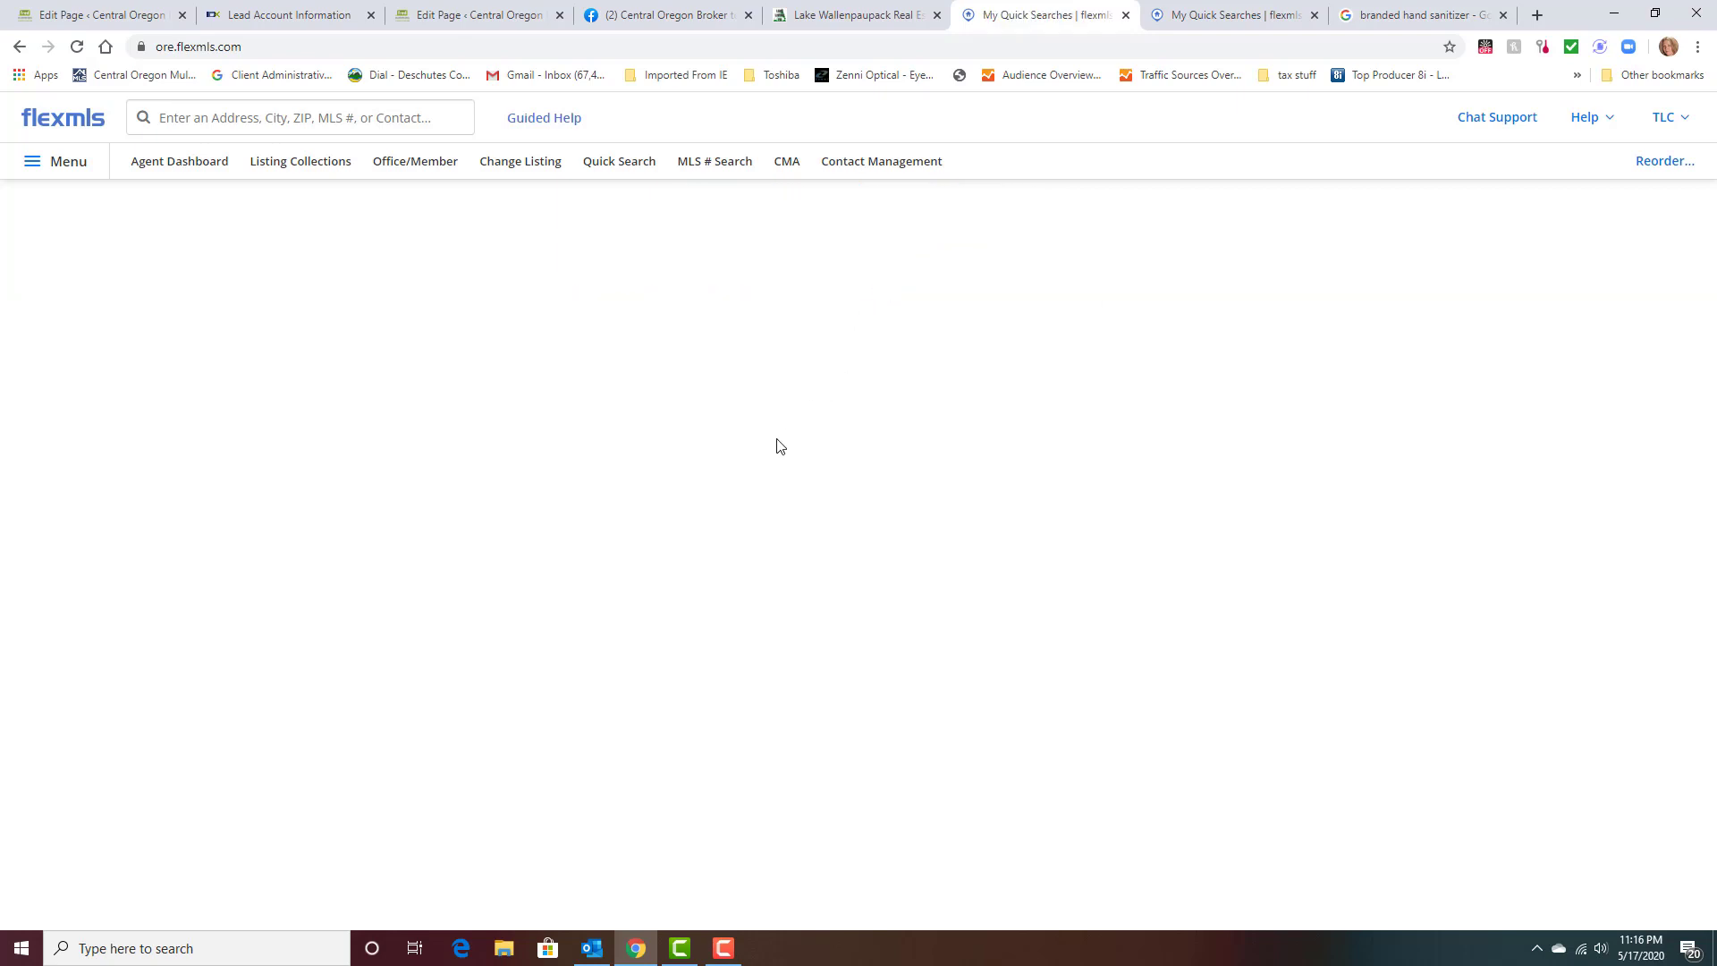
Remove the 'testing' quick search template.
click(52, 369)
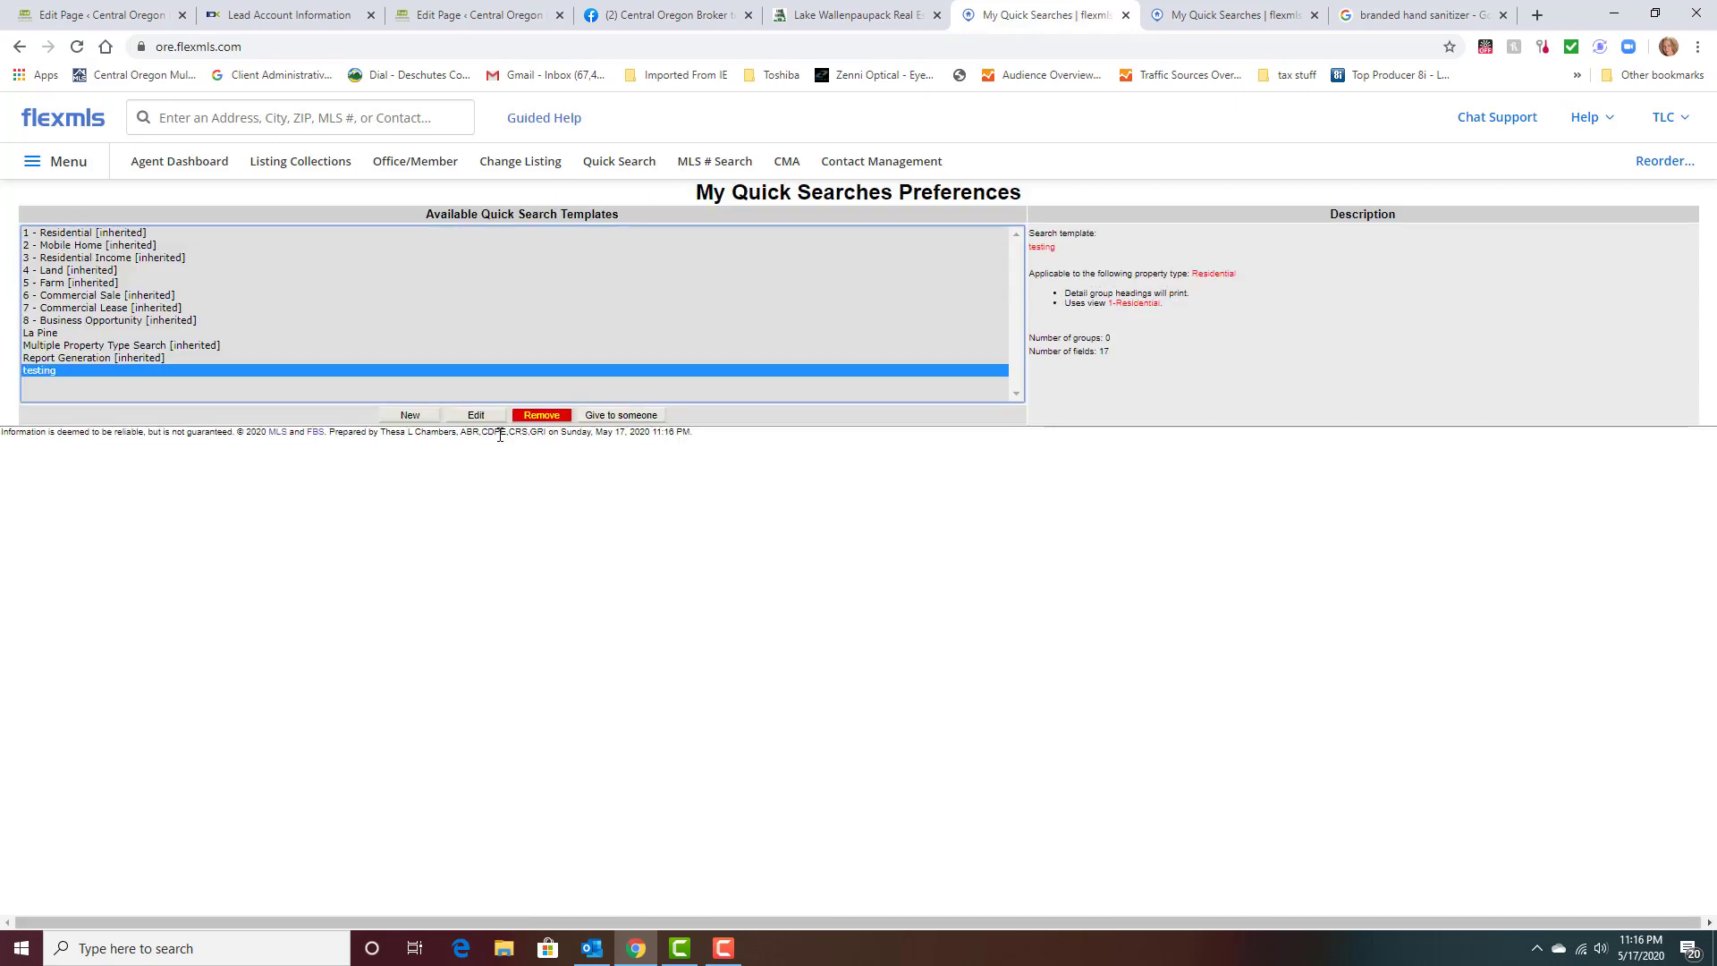
click(544, 415)
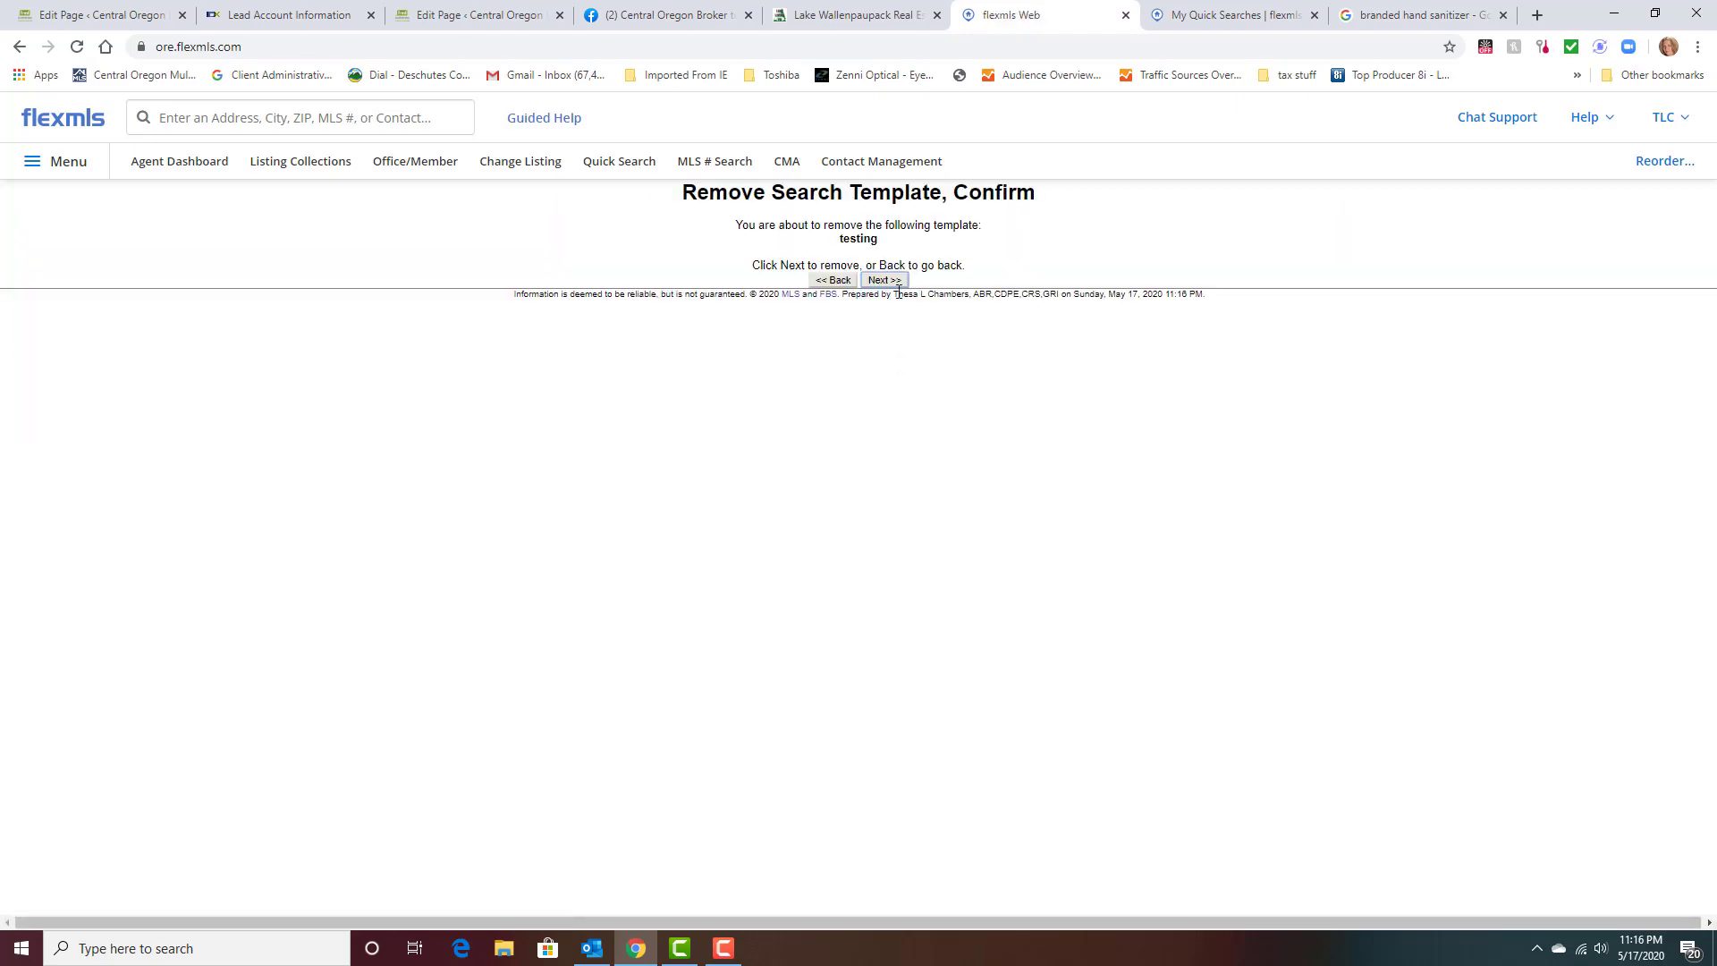
click(884, 279)
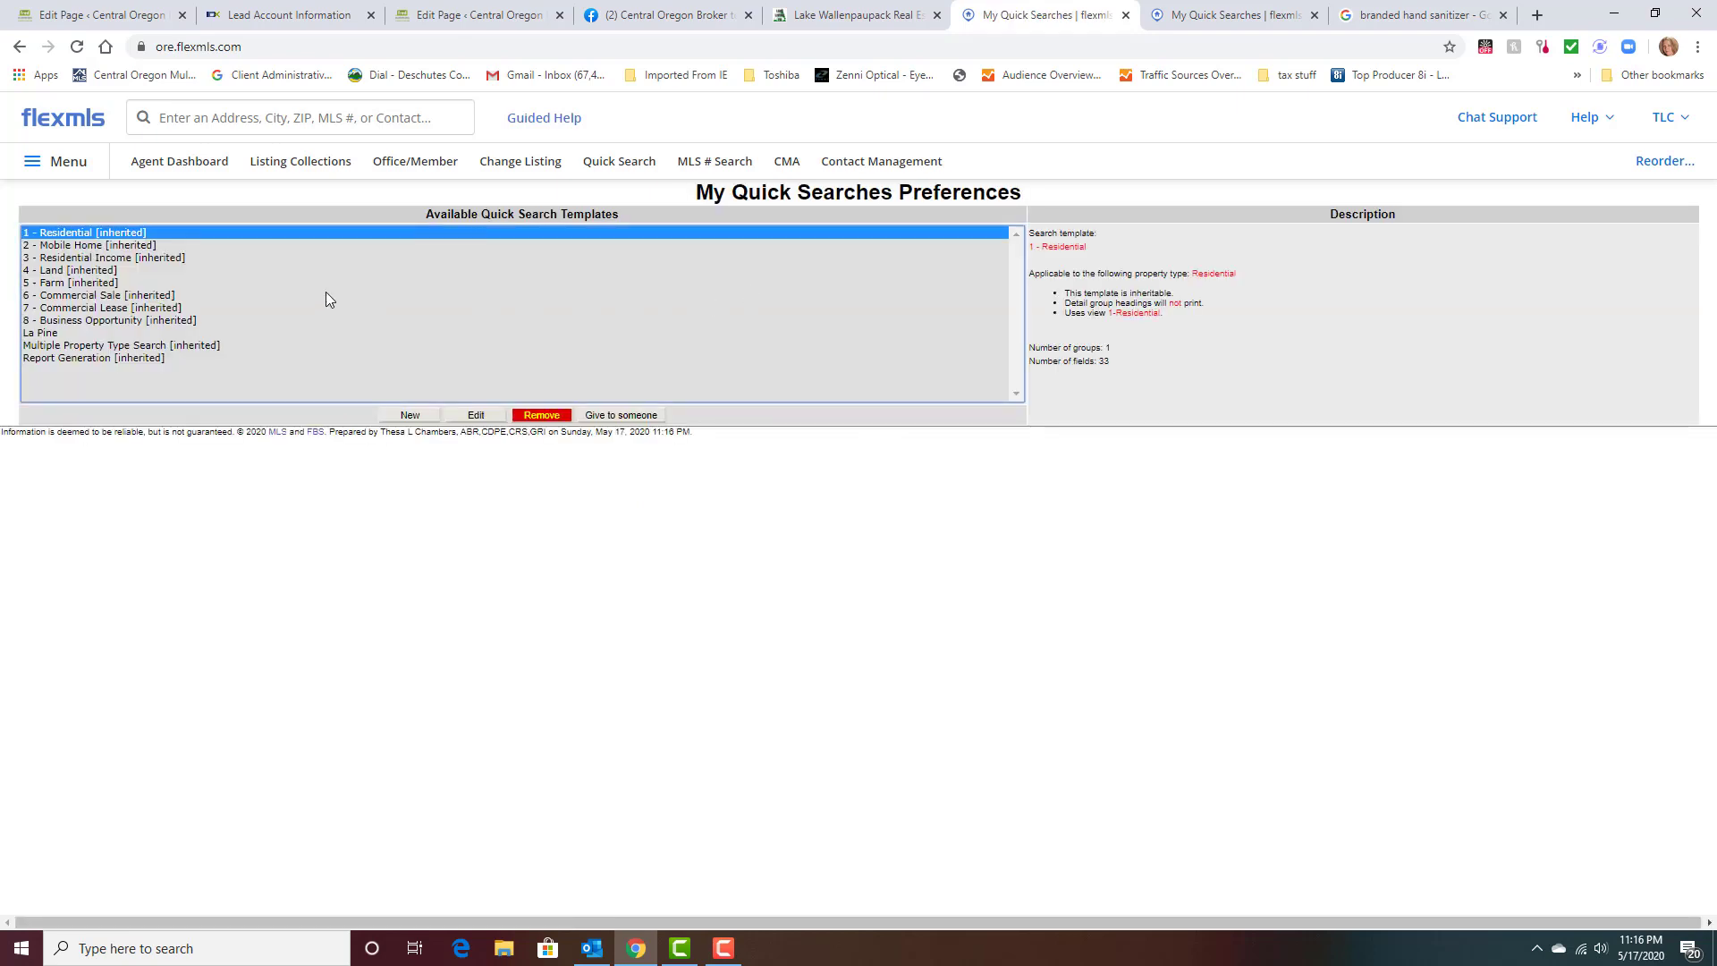